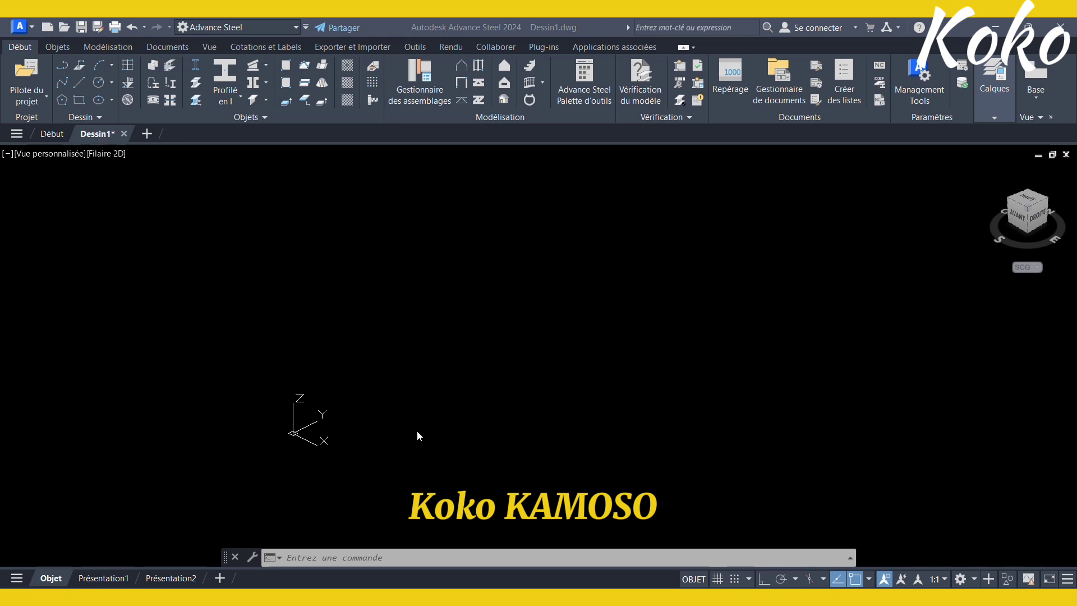
scroll(534, 430, up, 2)
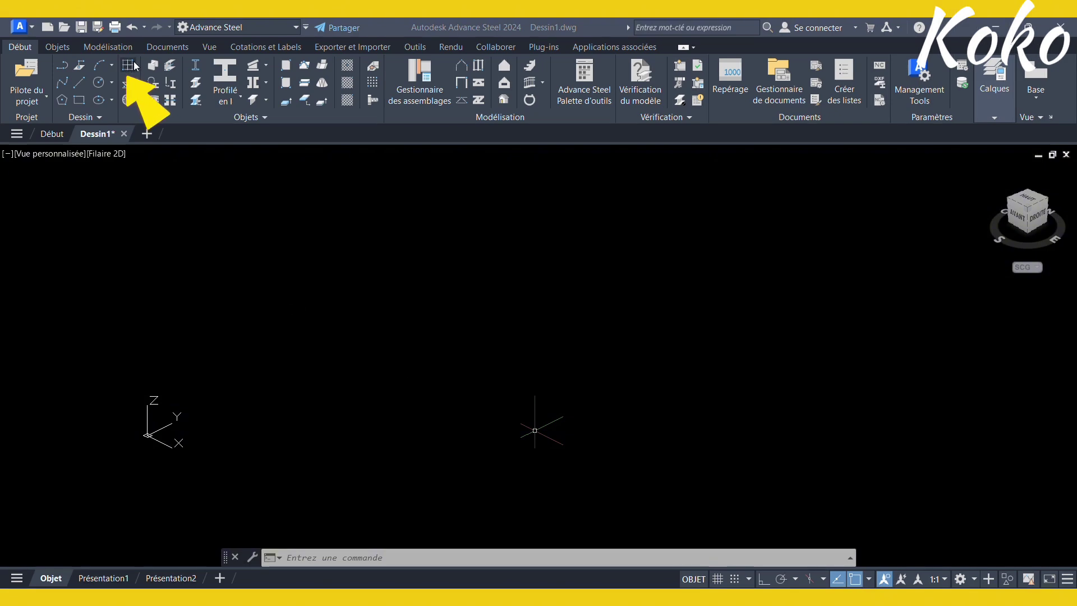
click(57, 47)
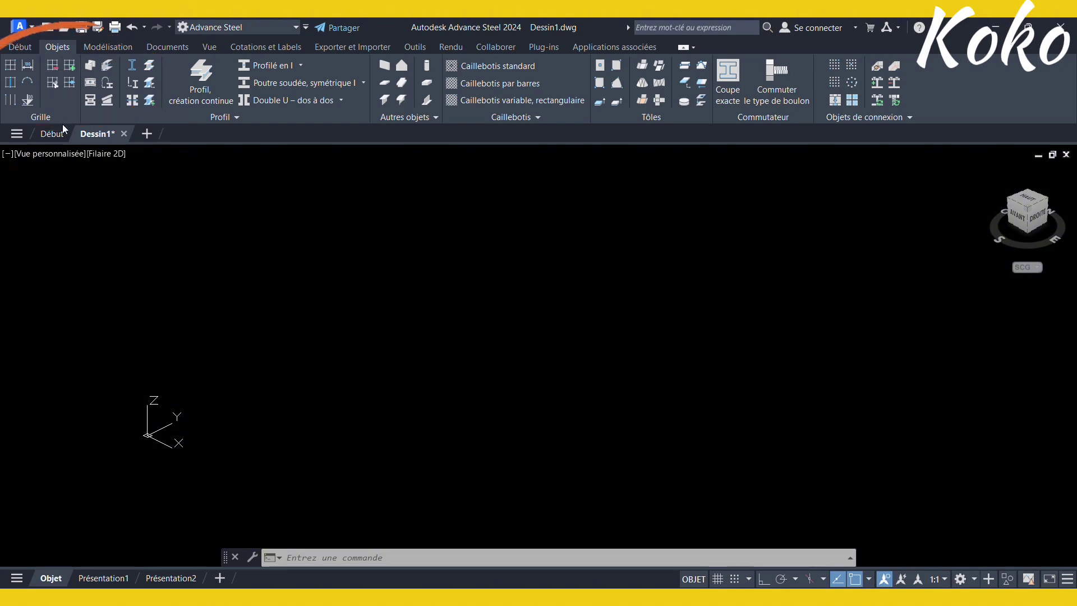
click(19, 47)
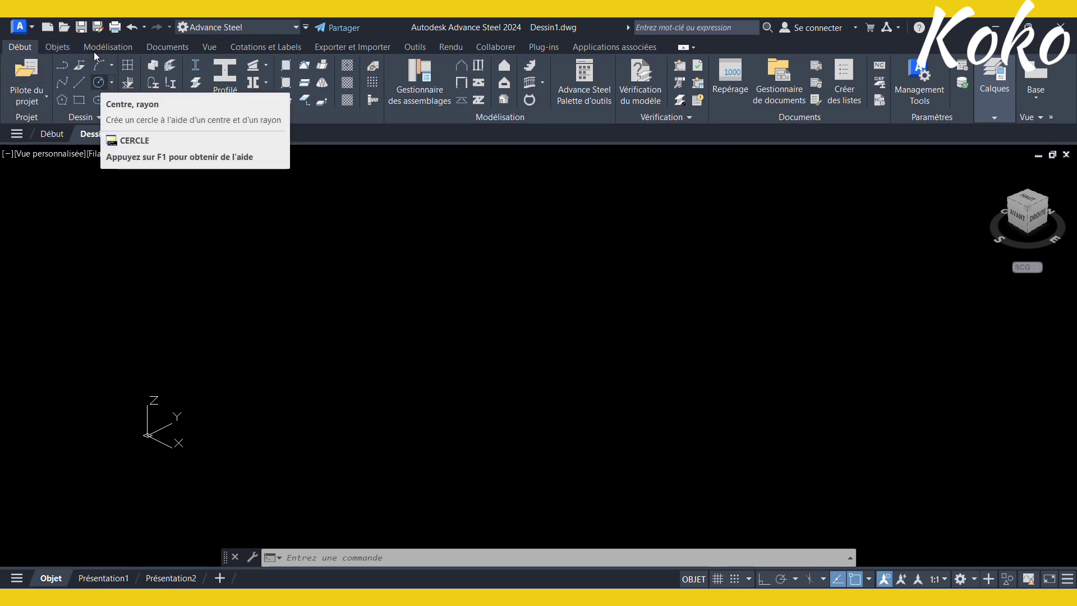
Step: Create a rectangular grid from a free start point, with its opposite corner offset 18000 in X and 30000 in Y
click(127, 65)
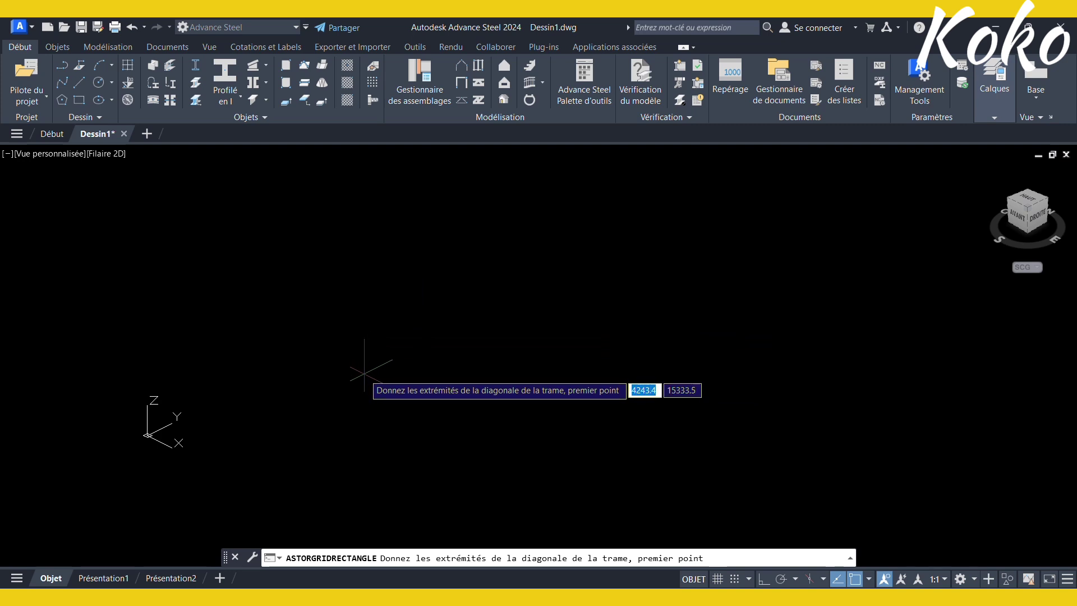
click(365, 373)
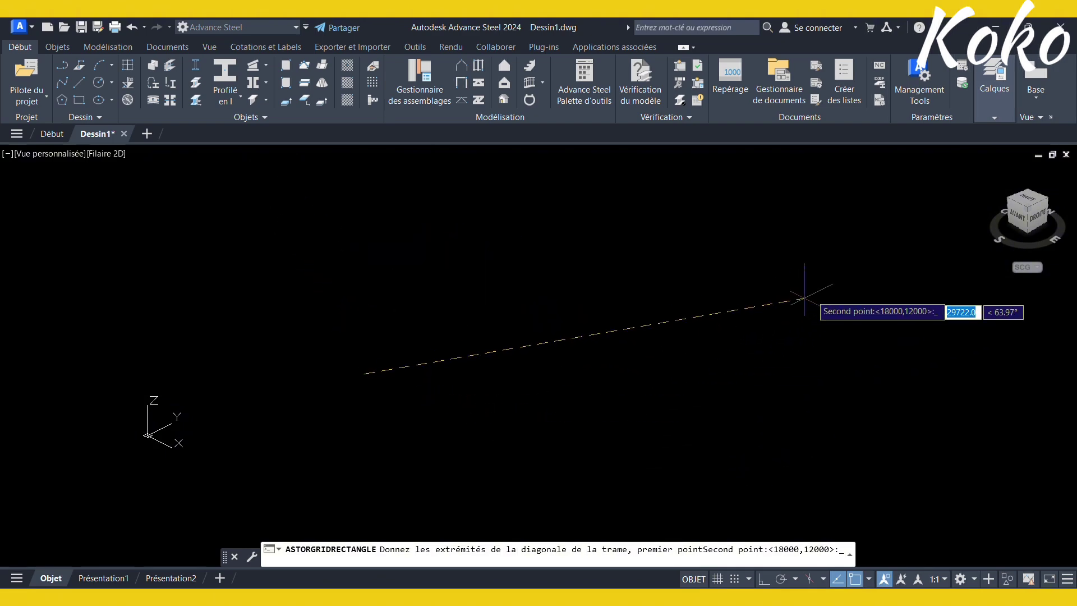
scroll(378, 373, down, 2)
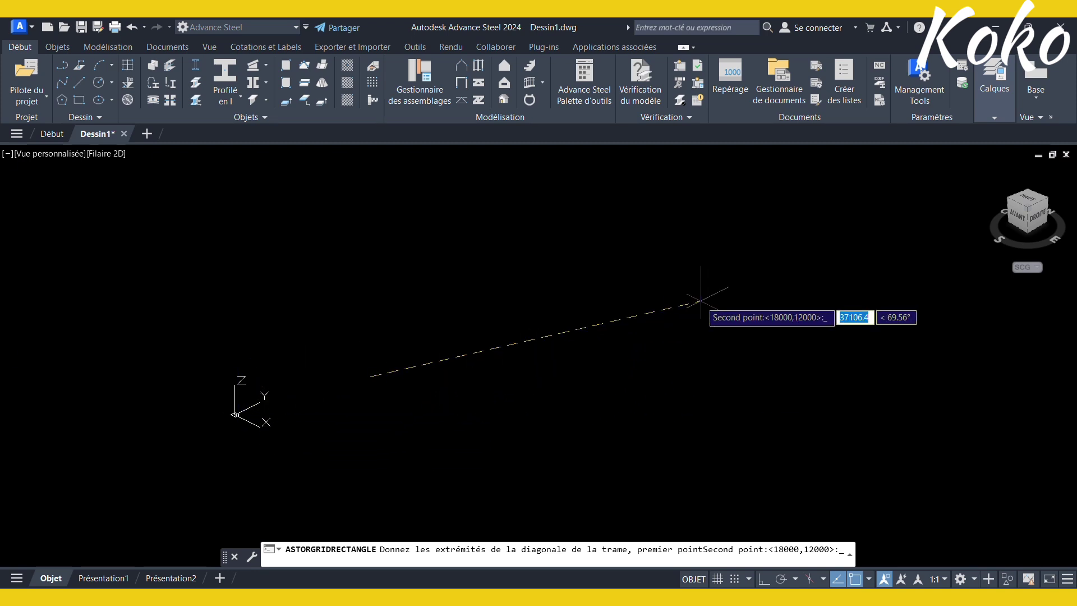
text(18000)
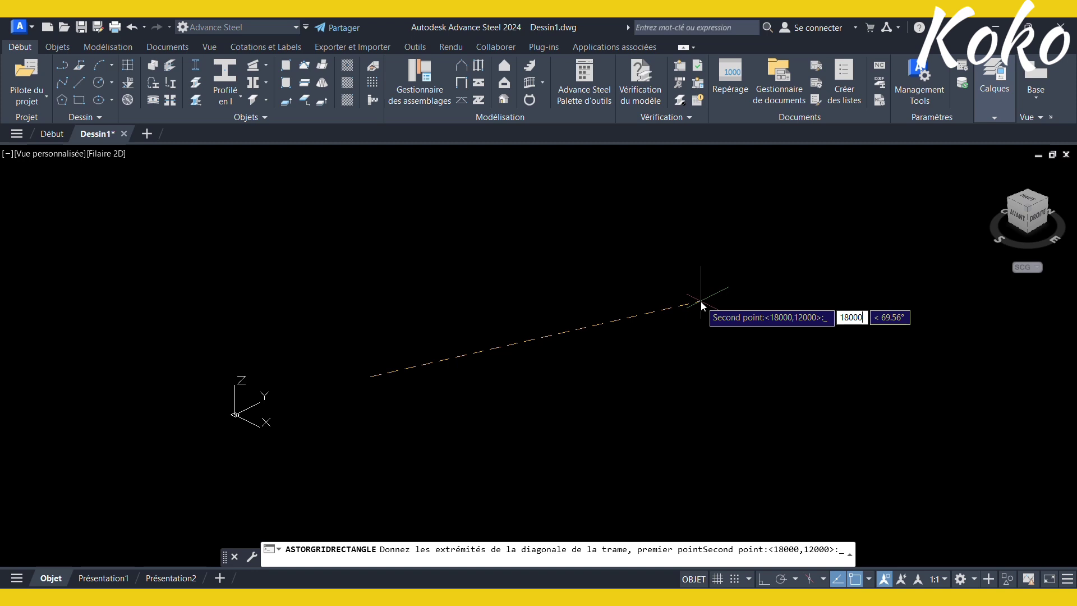
key(Tab)
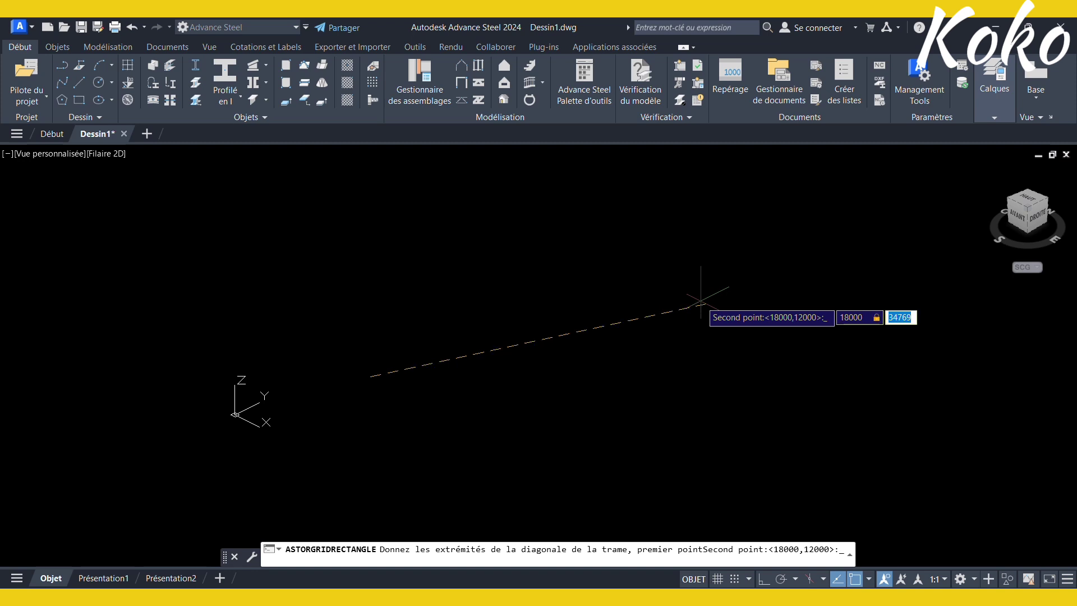
text(30000)
key(Return)
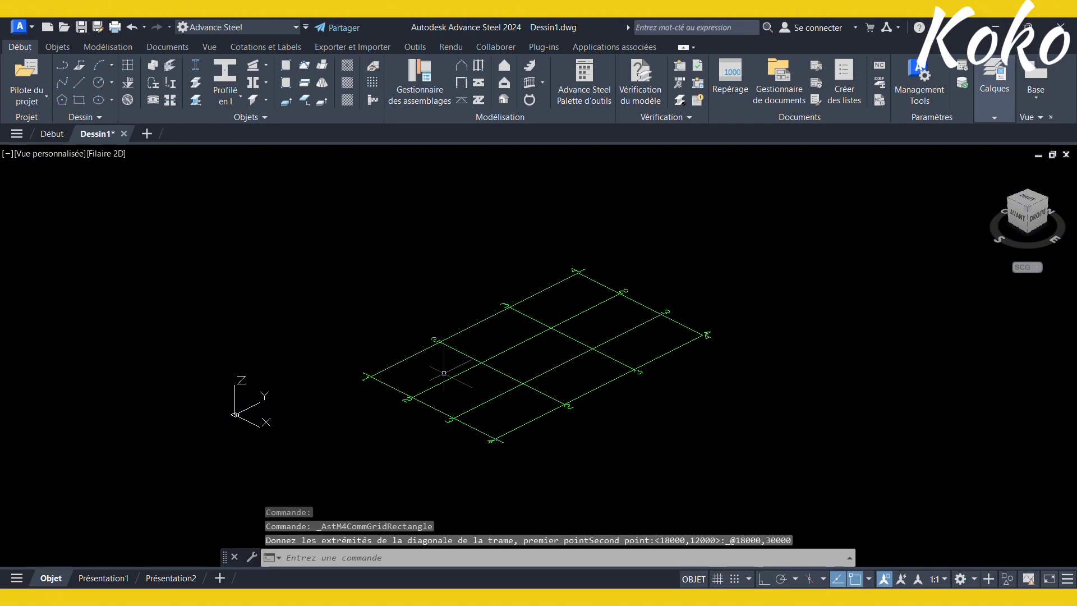
Step: Set the sequence distance of the parallel axes along the grid's 30000 length to 6000
scroll(682, 303, up, 2)
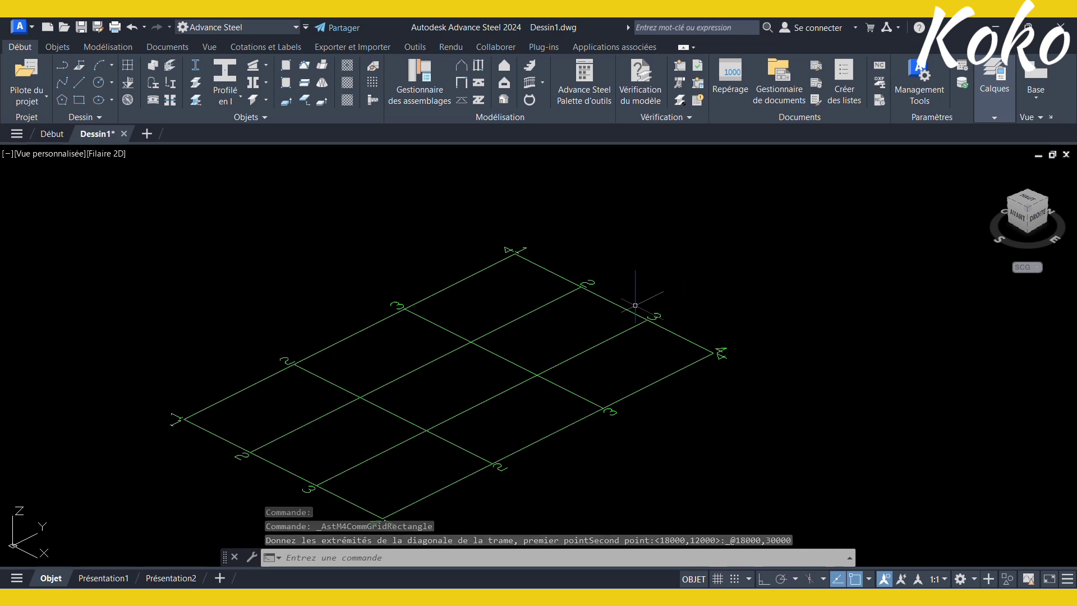
scroll(632, 306, down, 2)
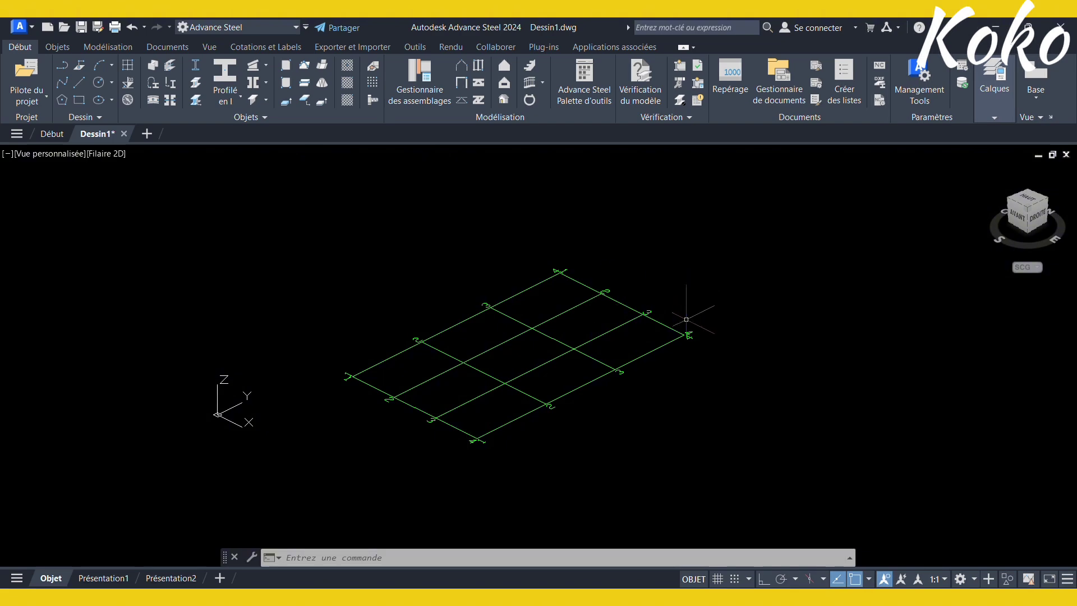
scroll(686, 335, up, 2)
scroll(685, 334, down, 2)
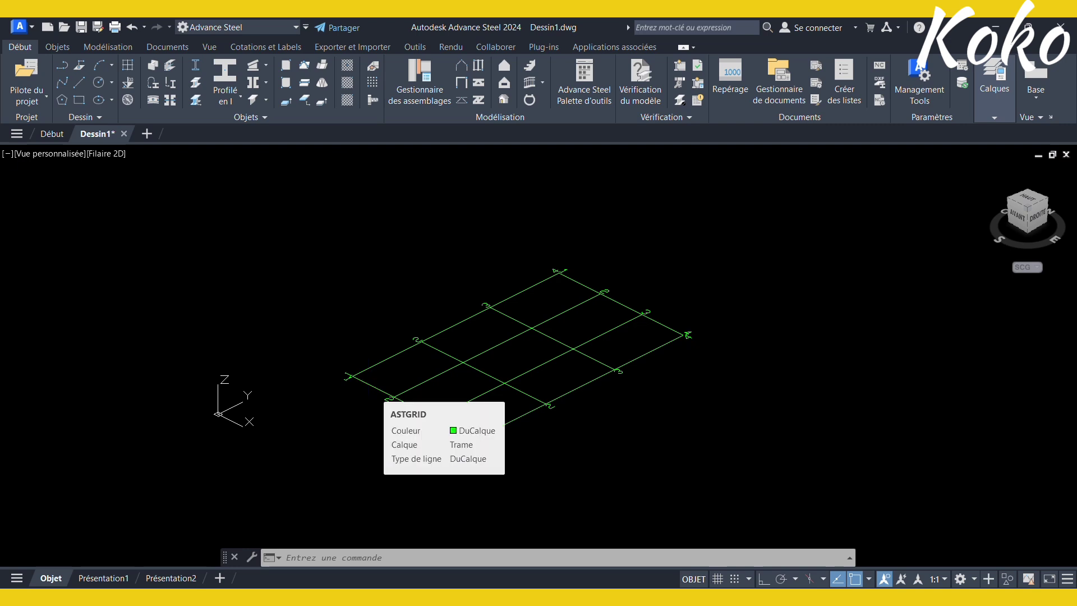
double_click(372, 386)
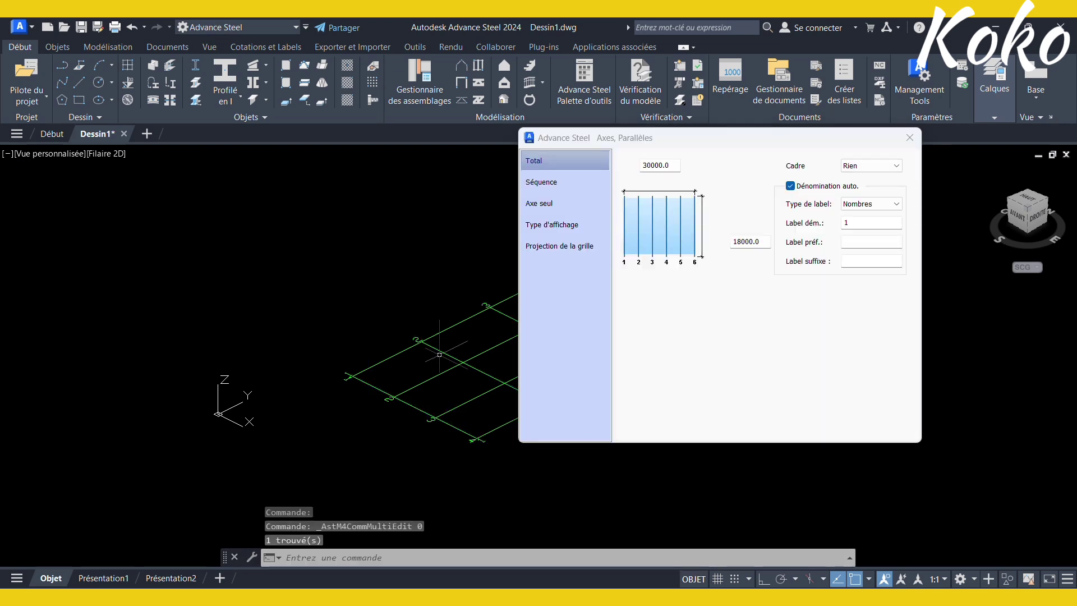
middle_drag(444, 349, 245, 357)
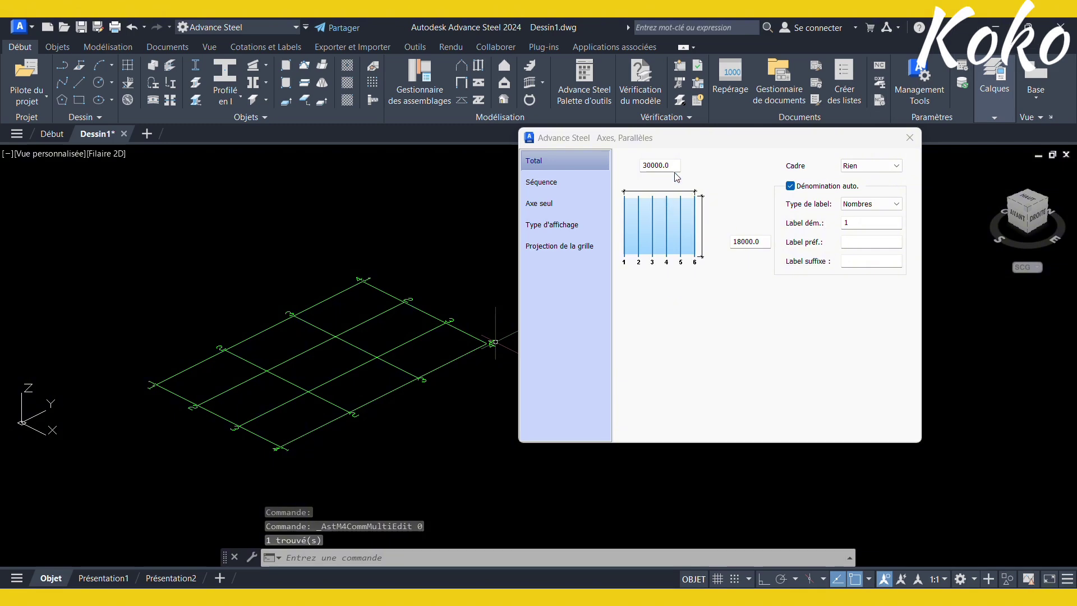
drag(692, 139, 760, 139)
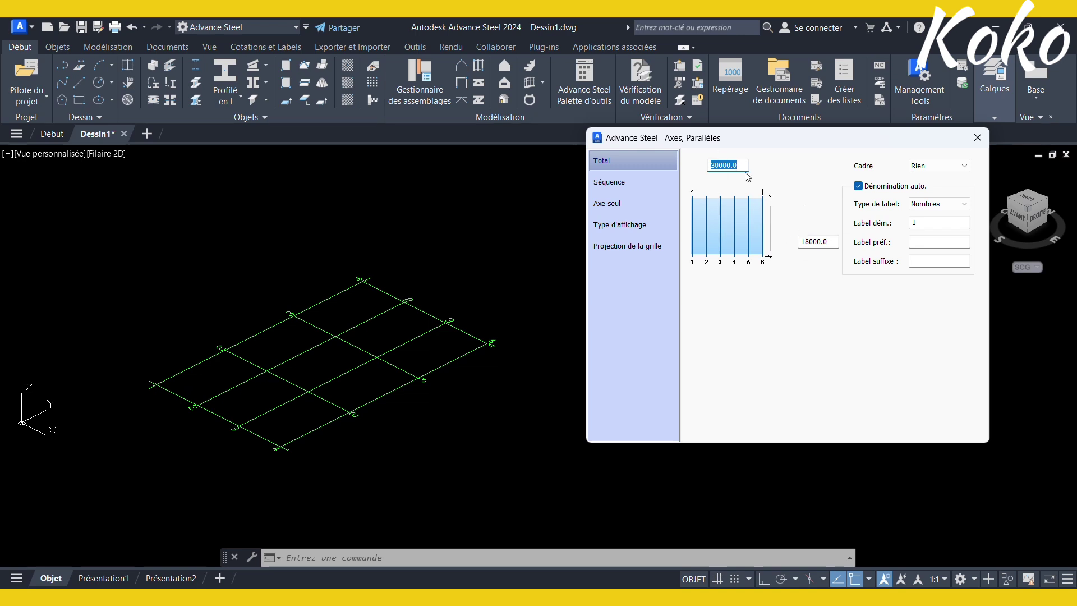
click(665, 183)
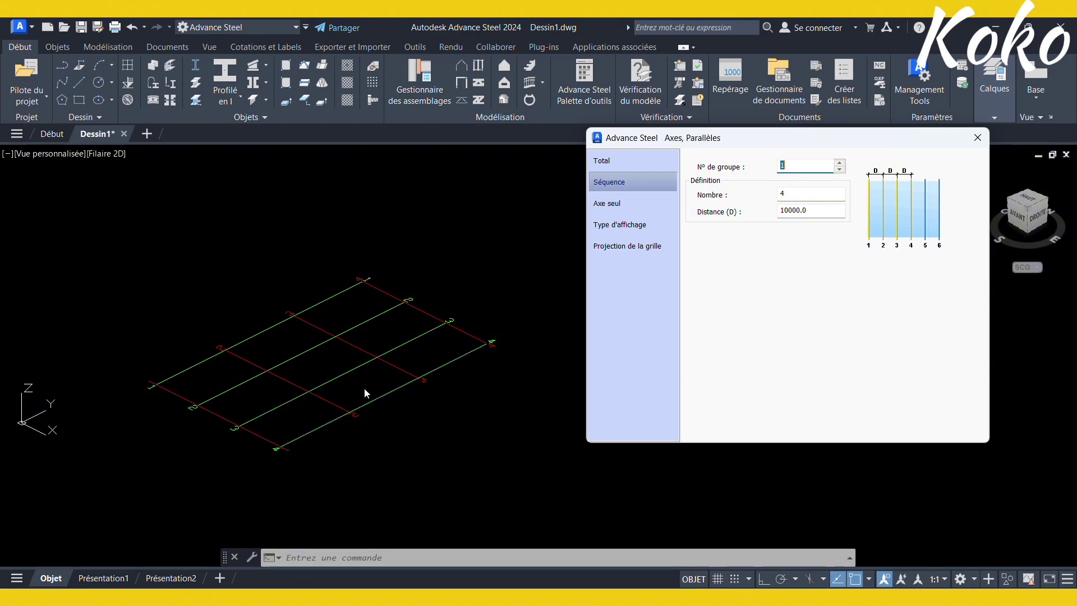
drag(828, 214, 735, 222)
text(6000)
key(Return)
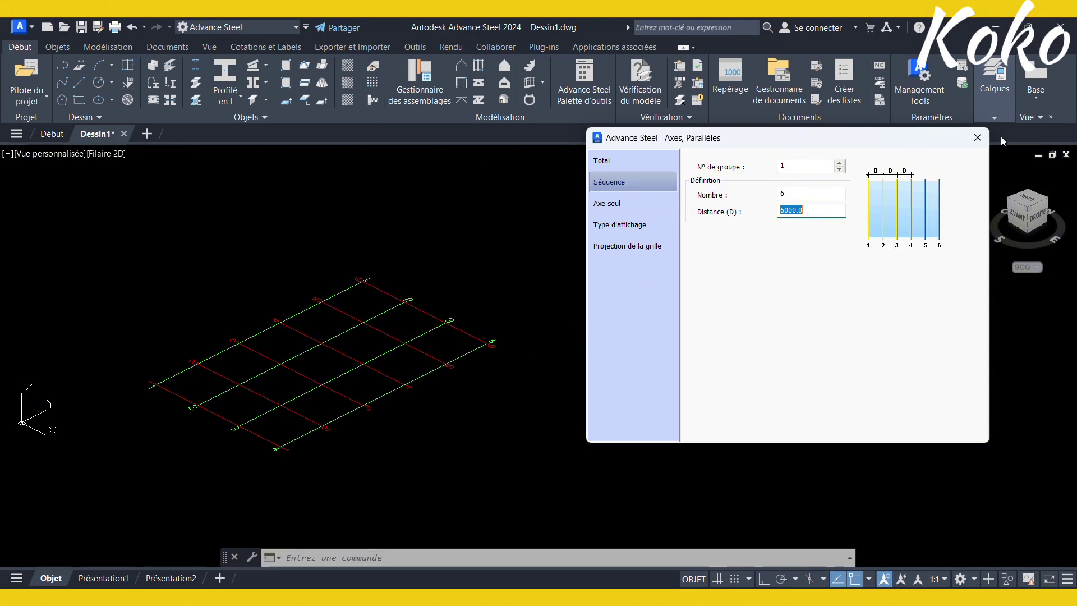
click(976, 140)
Step: Check the overall properties of the axis group spread across the grid's 18000 width
scroll(385, 342, down, 2)
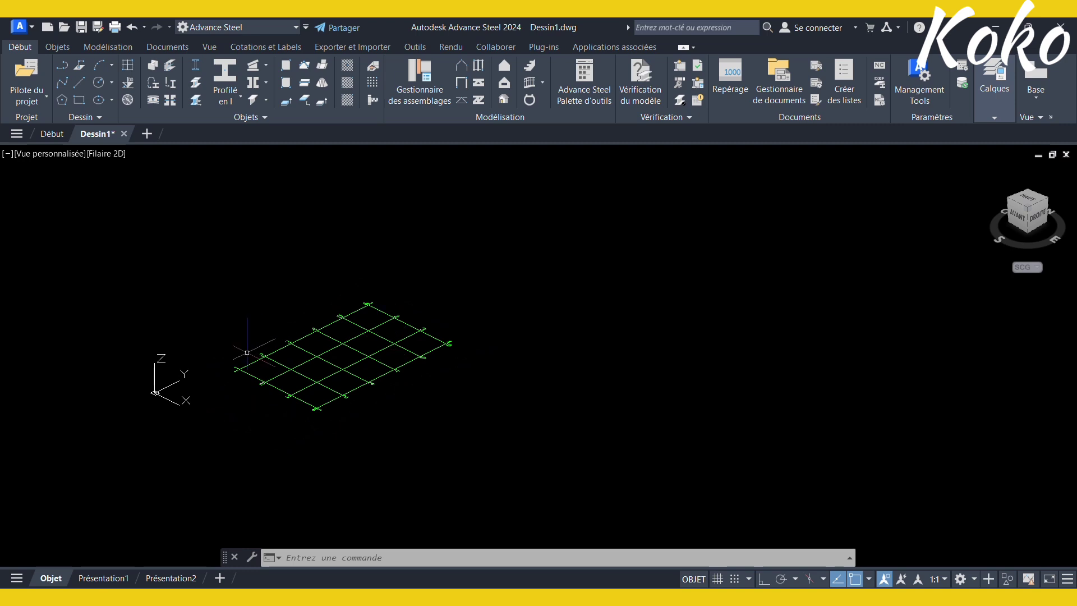
scroll(254, 345, up, 3)
scroll(191, 351, down, 3)
scroll(281, 376, up, 3)
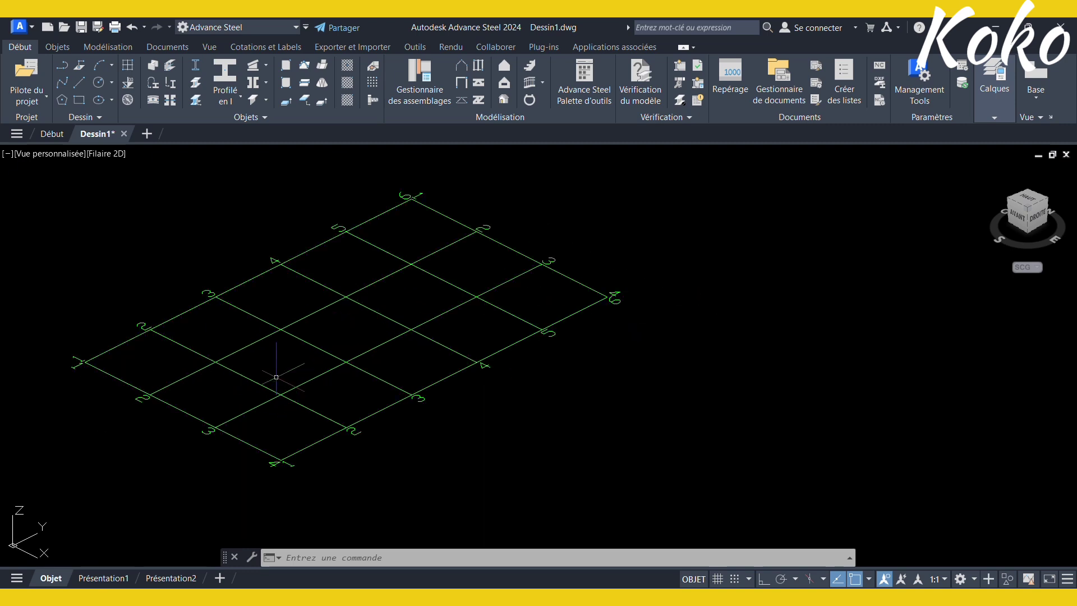
middle_drag(249, 377, 327, 416)
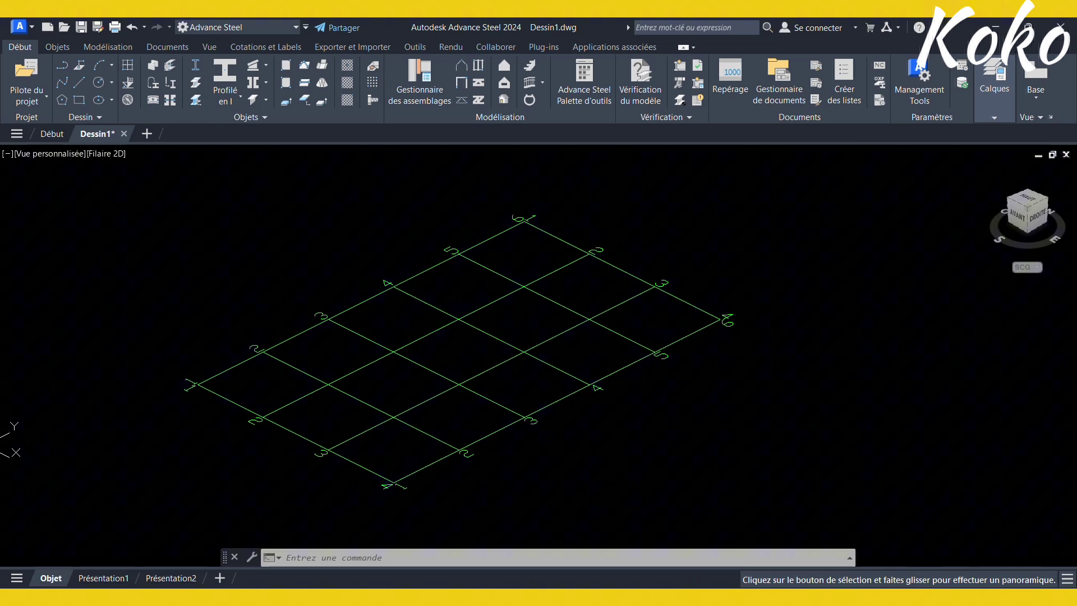
double_click(244, 366)
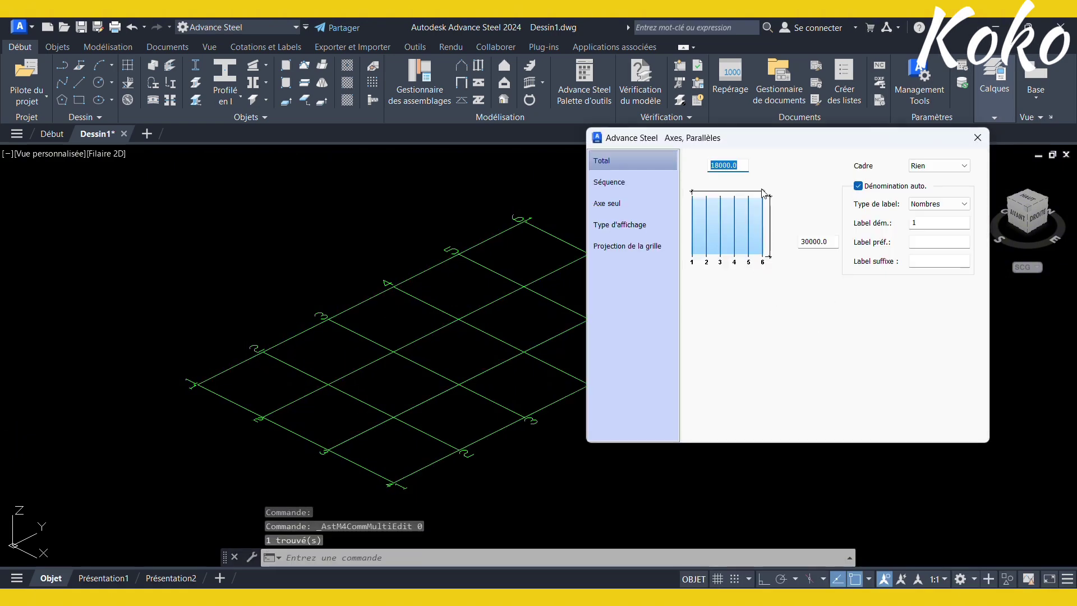
click(978, 137)
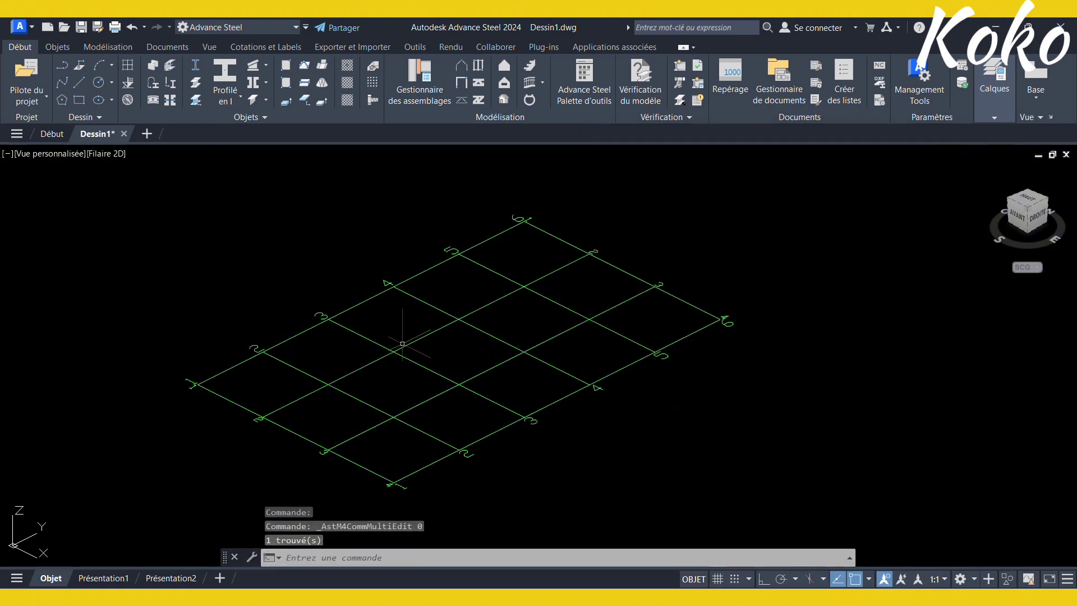
middle_drag(414, 361, 423, 374)
scroll(414, 357, down, 2)
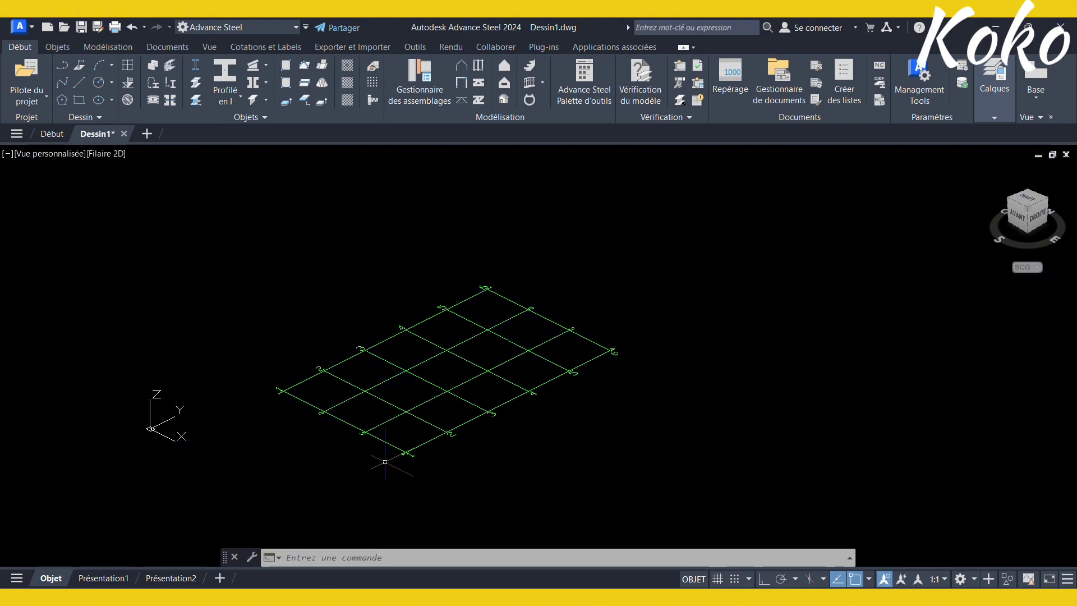
middle_drag(355, 413, 377, 429)
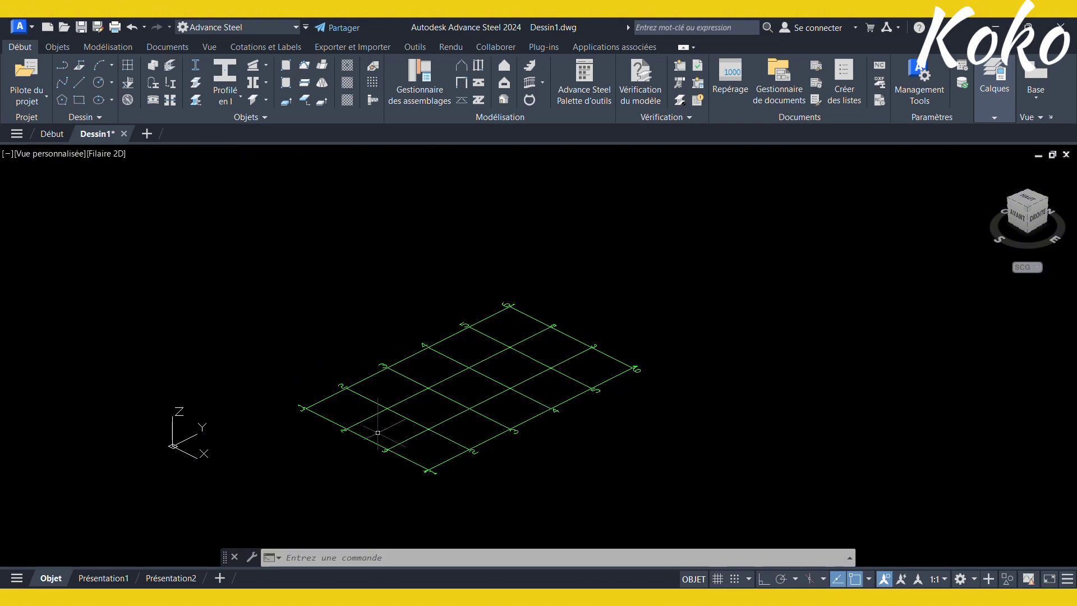
scroll(379, 431, up, 3)
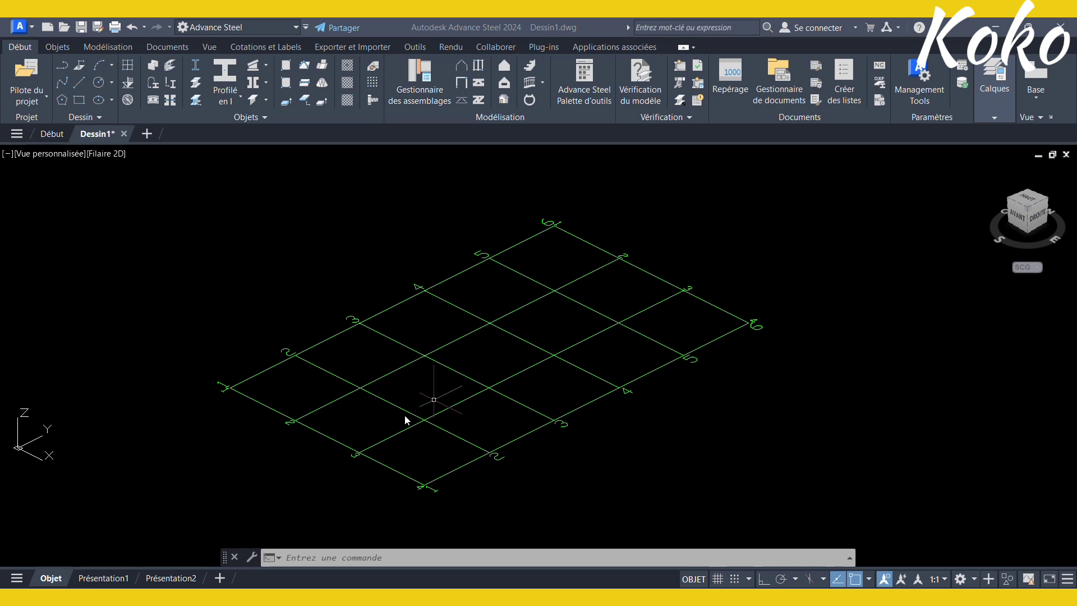
scroll(408, 422, down, 3)
scroll(399, 413, up, 3)
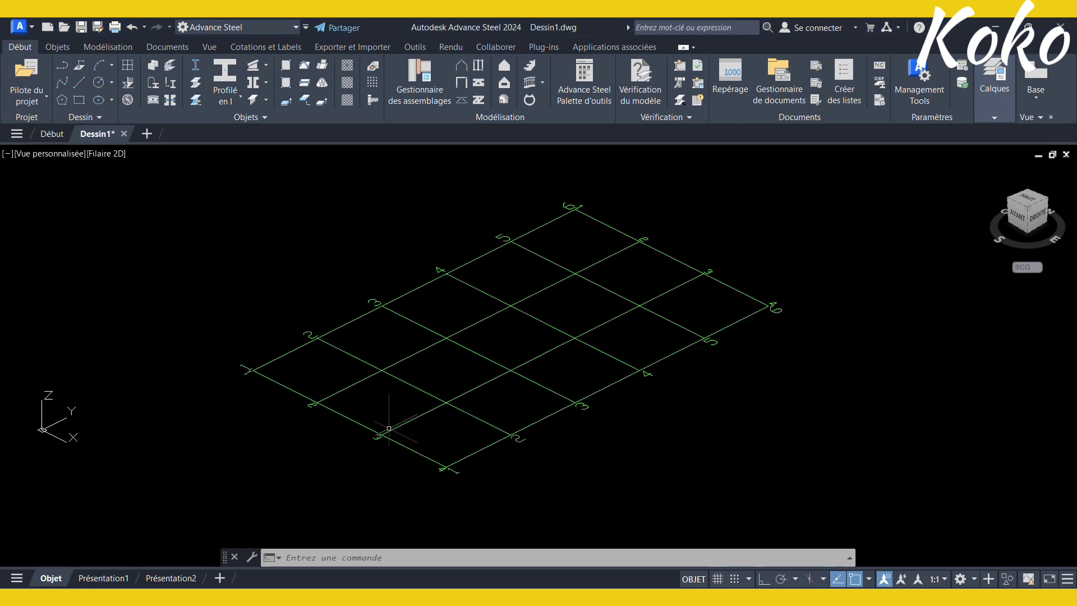
middle_drag(399, 413, 385, 433)
scroll(389, 434, down, 3)
scroll(387, 433, up, 3)
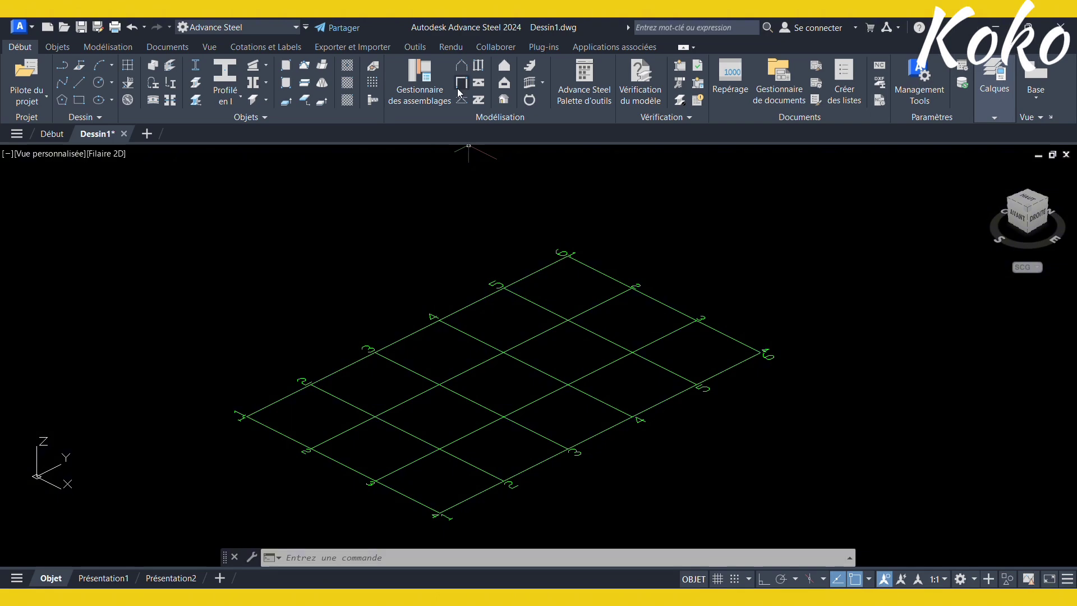
scroll(478, 321, down, 2)
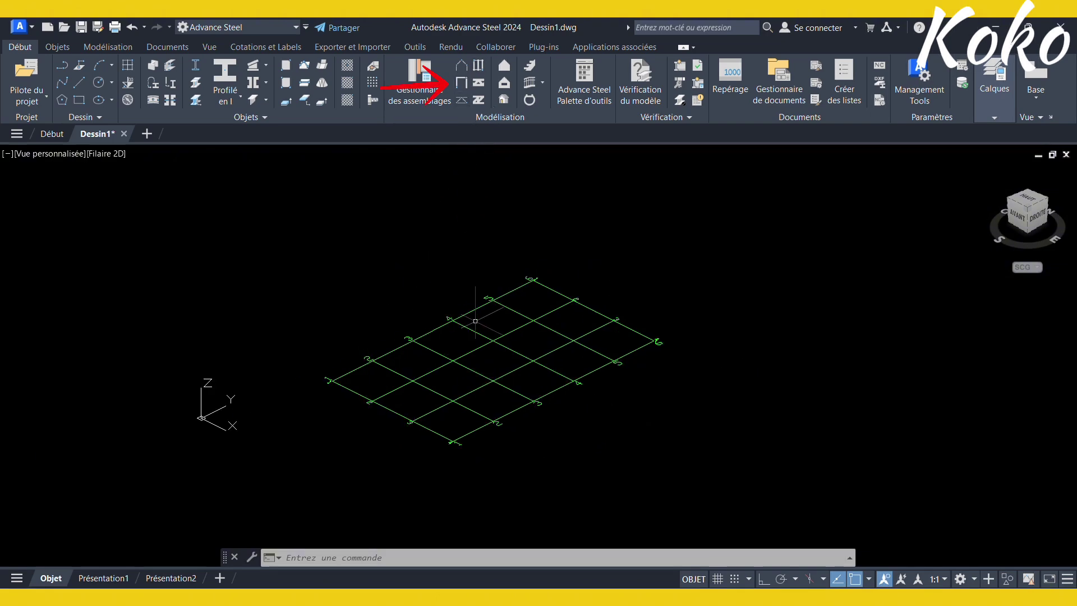
scroll(526, 430, up, 2)
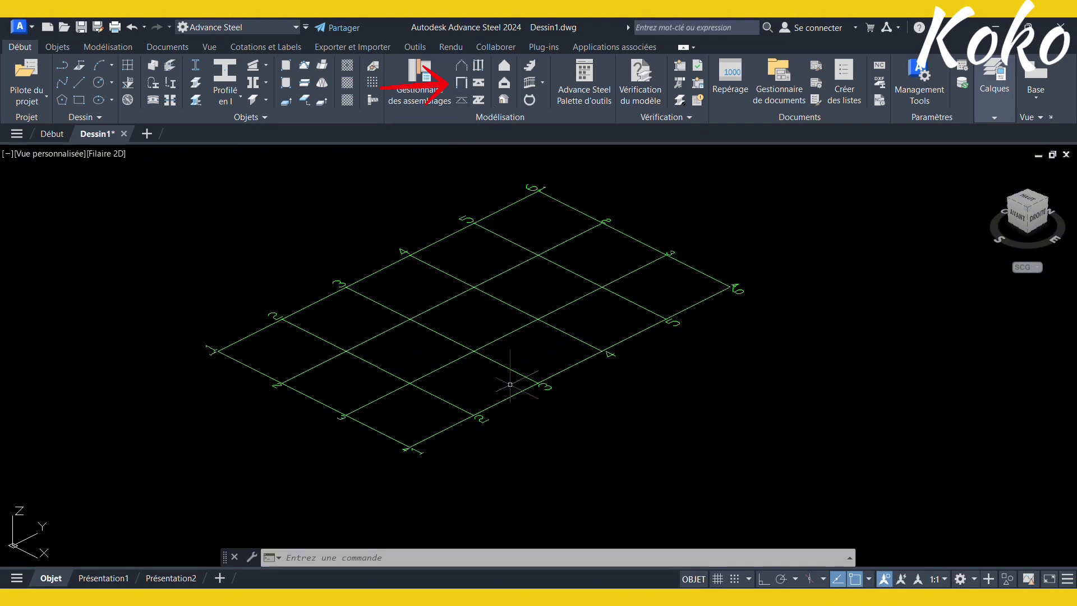
scroll(485, 345, down, 2)
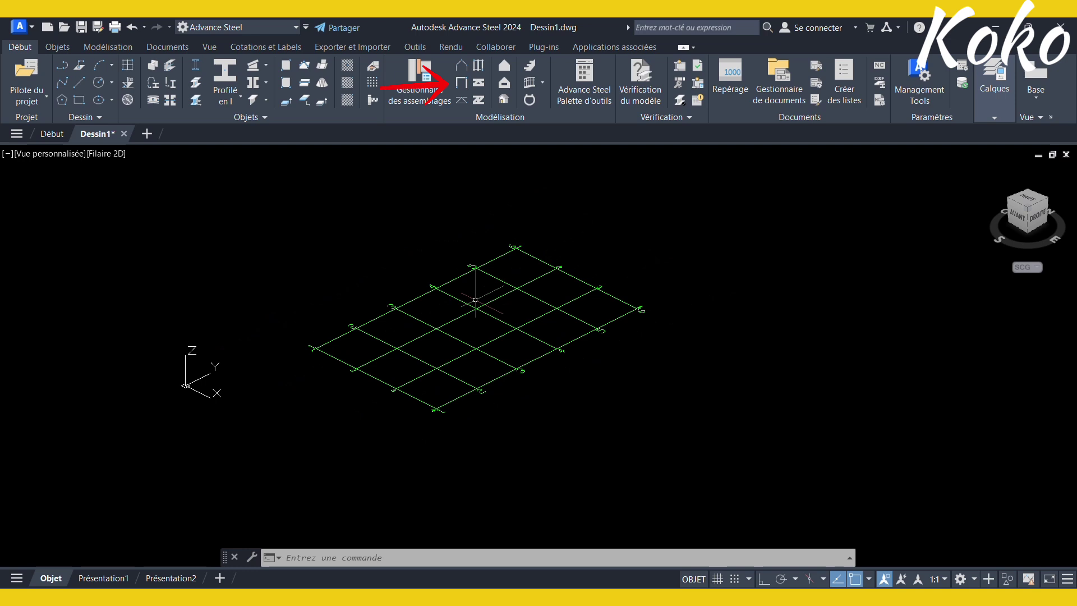
scroll(475, 300, up, 2)
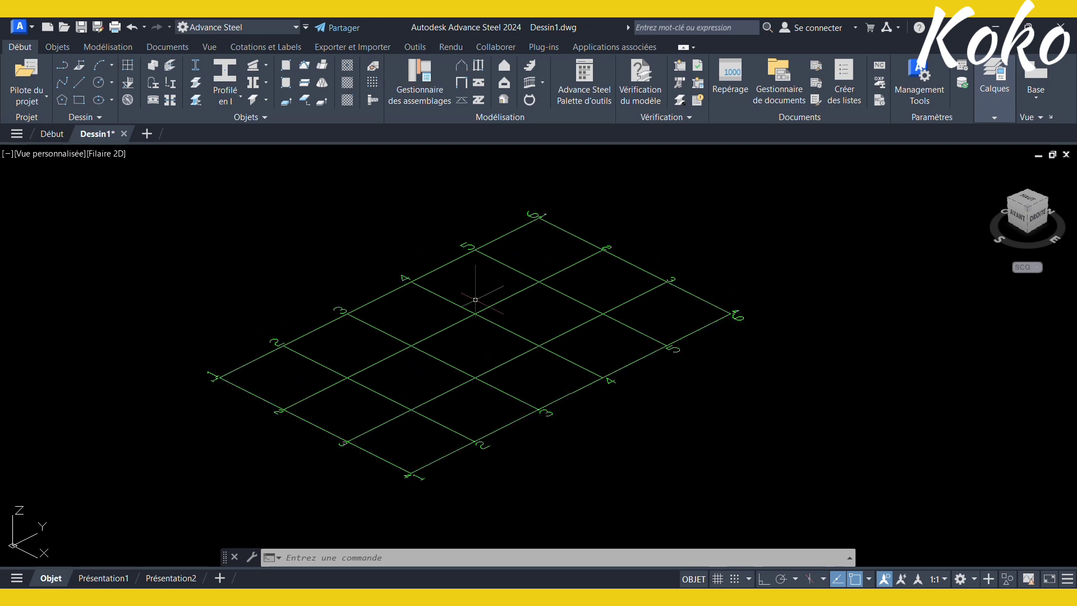
Step: Create a portal frame along axis 1, with column bases at both end corners of the axis and the ridge point at its midpoint
click(459, 69)
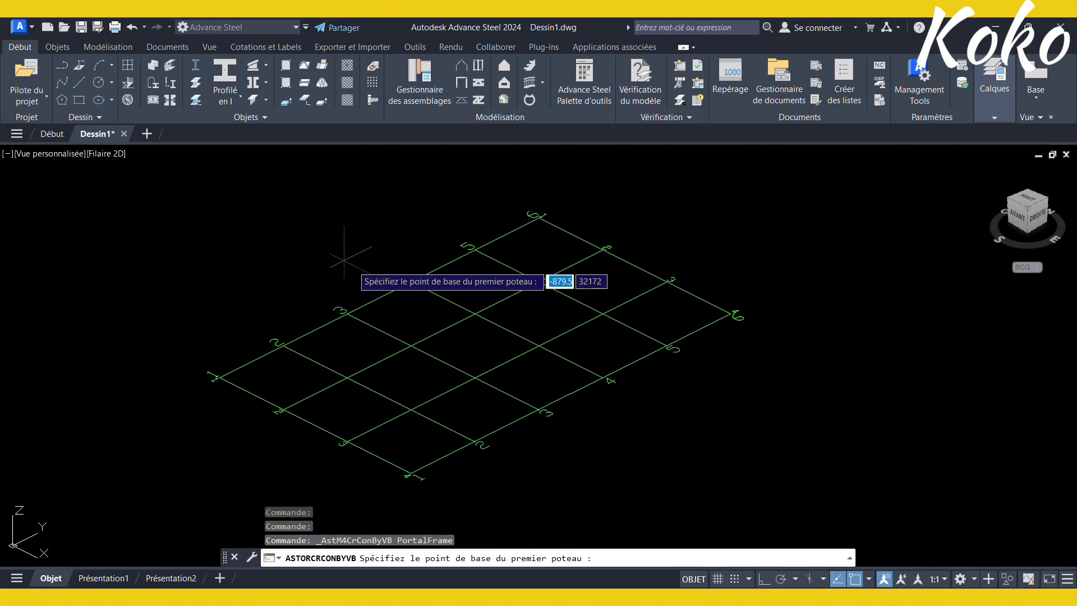
scroll(213, 375, up, 2)
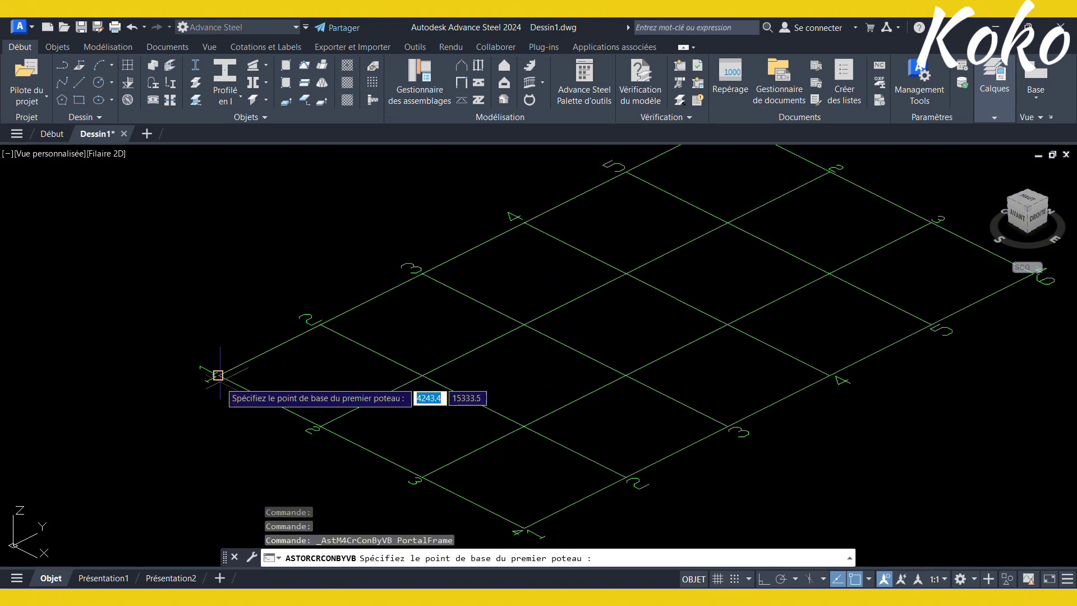
scroll(217, 370, down, 2)
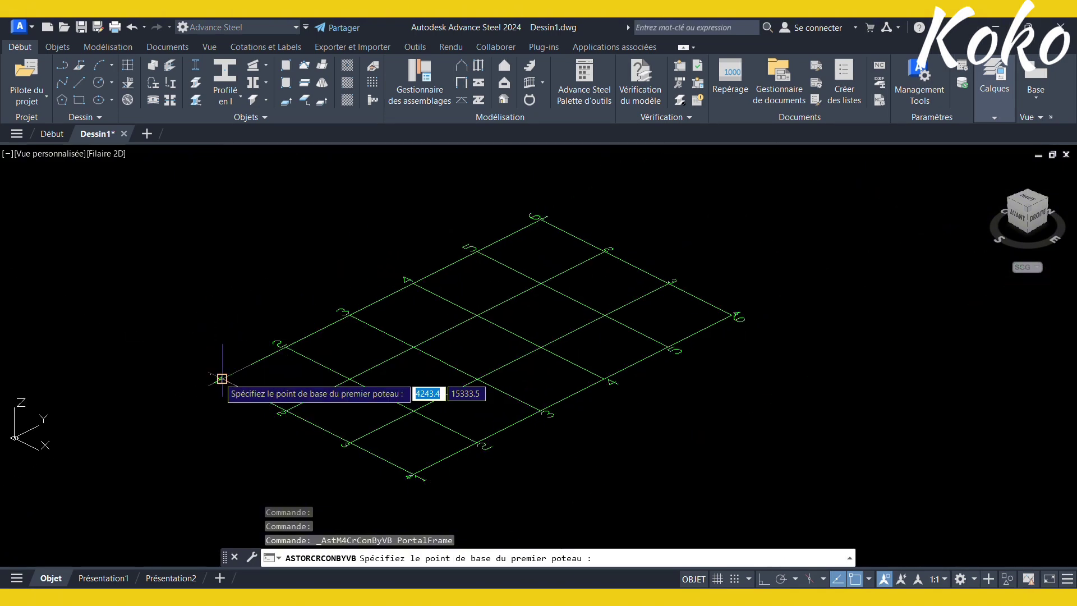
scroll(219, 376, up, 2)
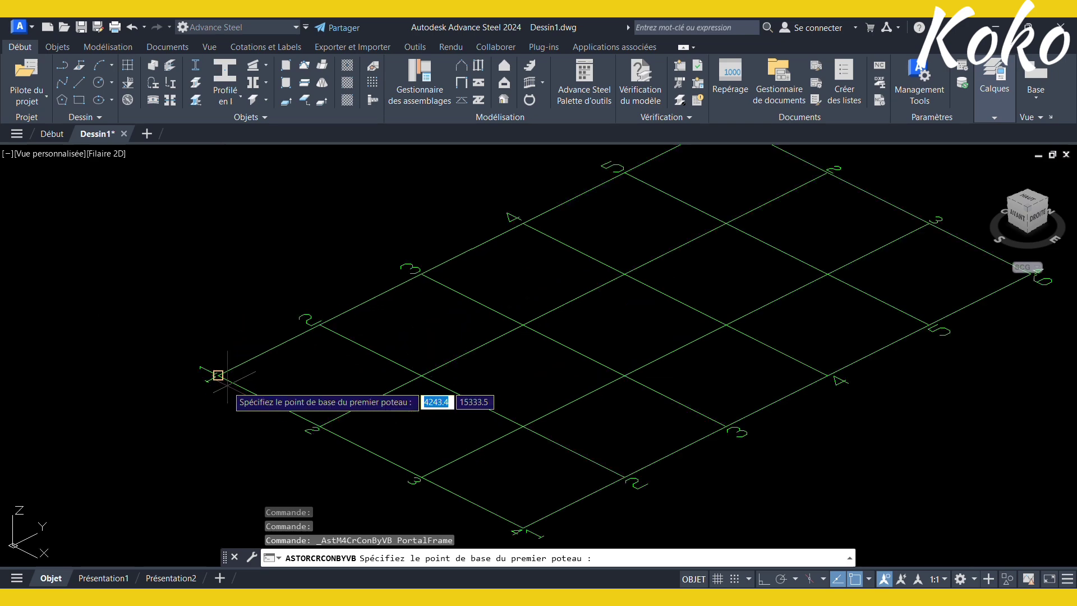
scroll(163, 357, up, 4)
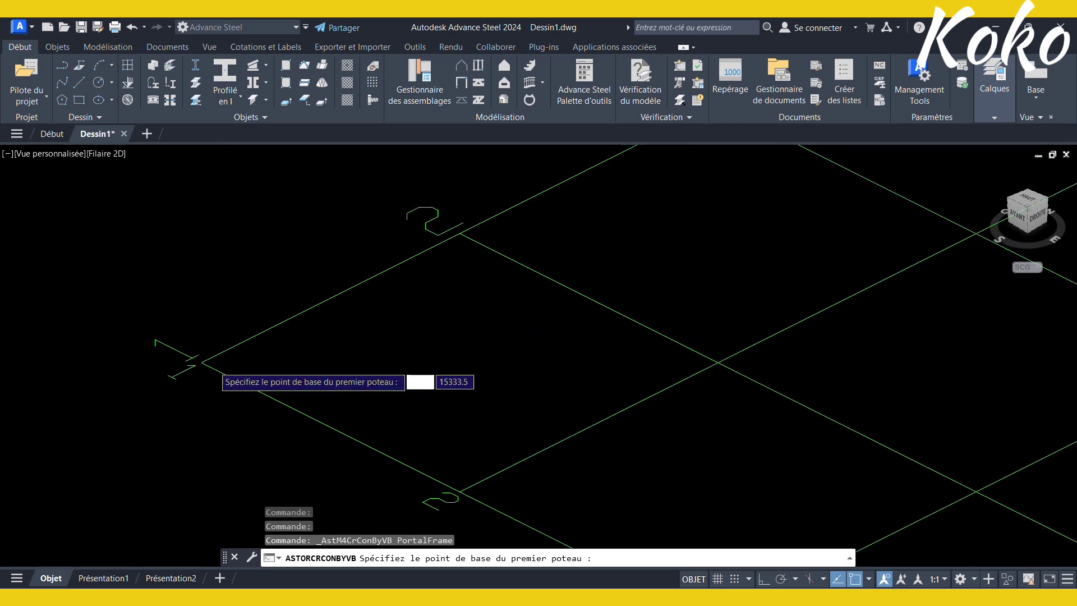
click(163, 357)
scroll(163, 357, down, 5)
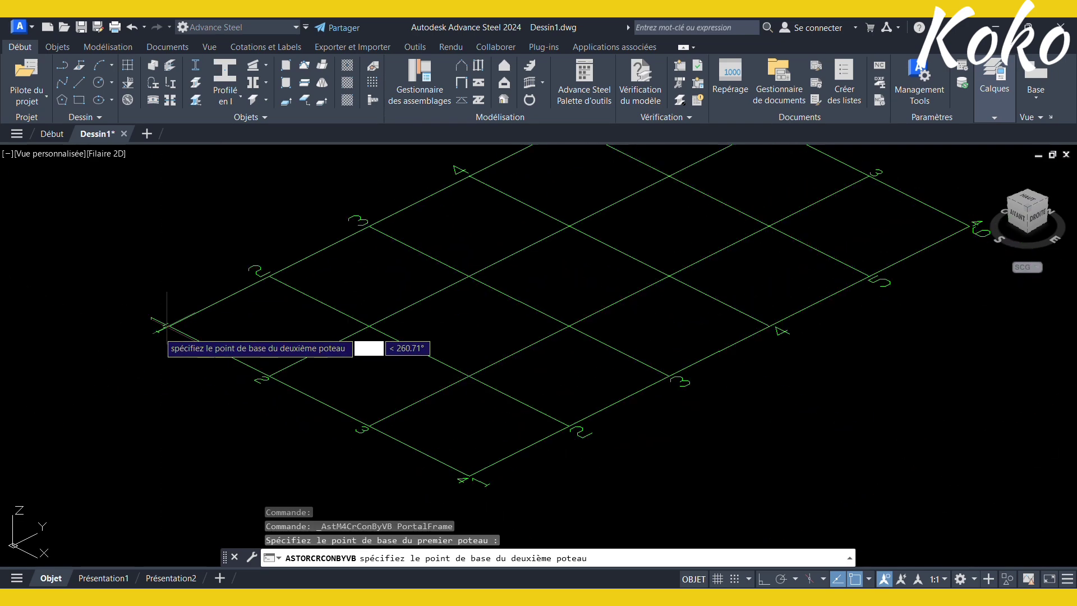
scroll(145, 337, up, 3)
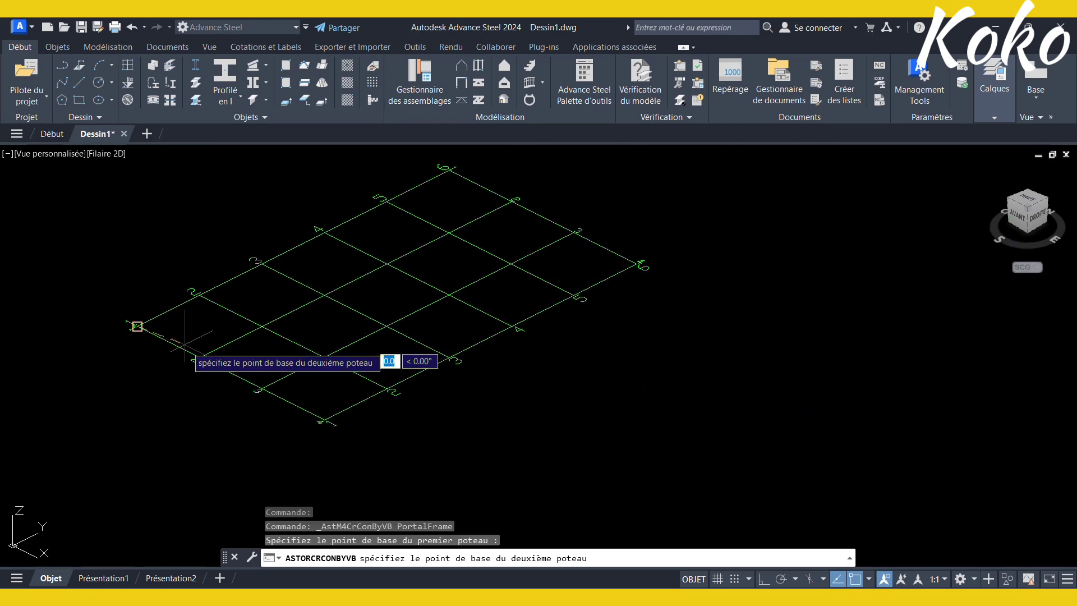
click(322, 420)
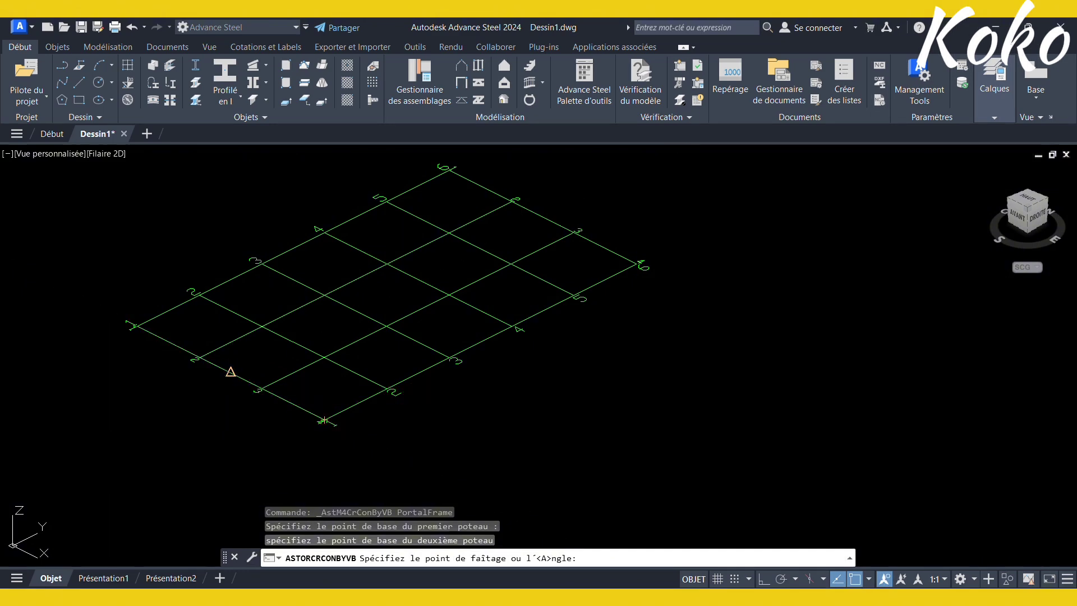
click(231, 371)
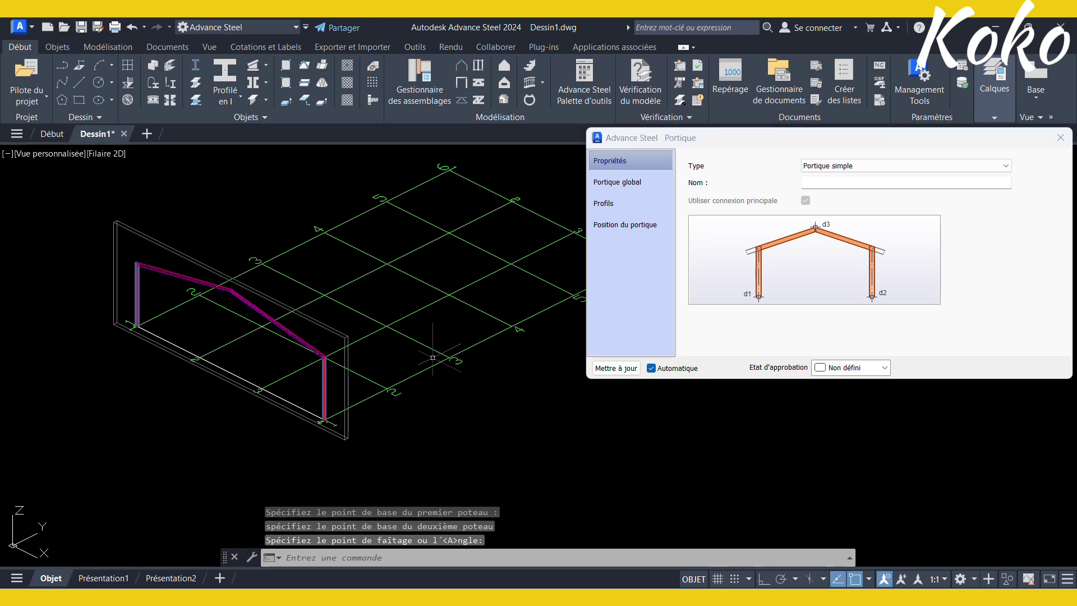
Step: Examine the new portal frame in 3D, including how the rafters meet the column tops
mouse_move(402, 303)
middle_down()
mouse_move(420, 352)
mouse_move(431, 336)
middle_up()
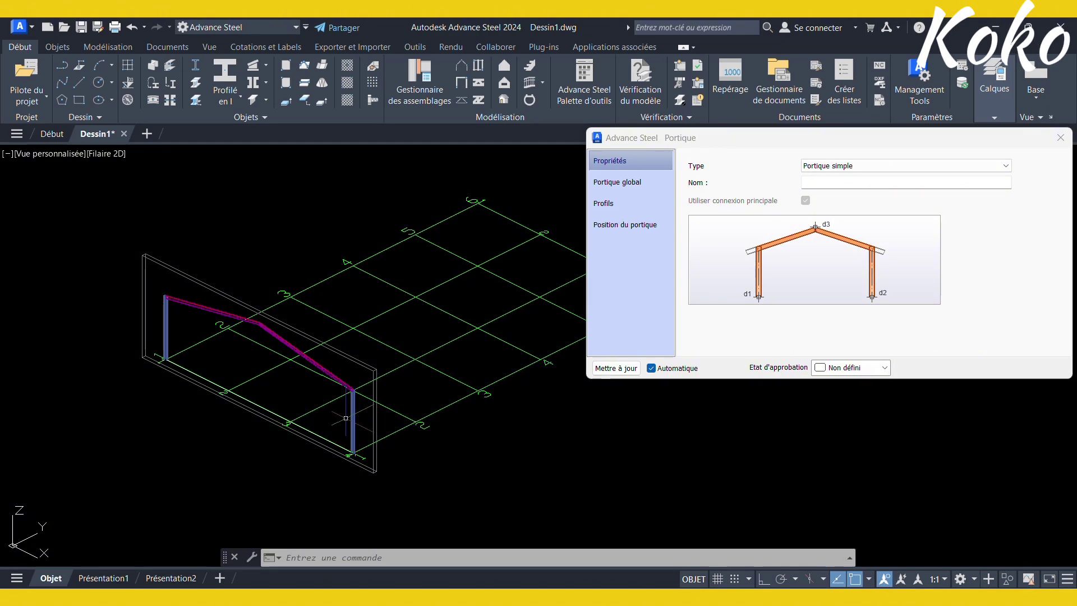
shift+middle_drag(331, 411, 359, 388)
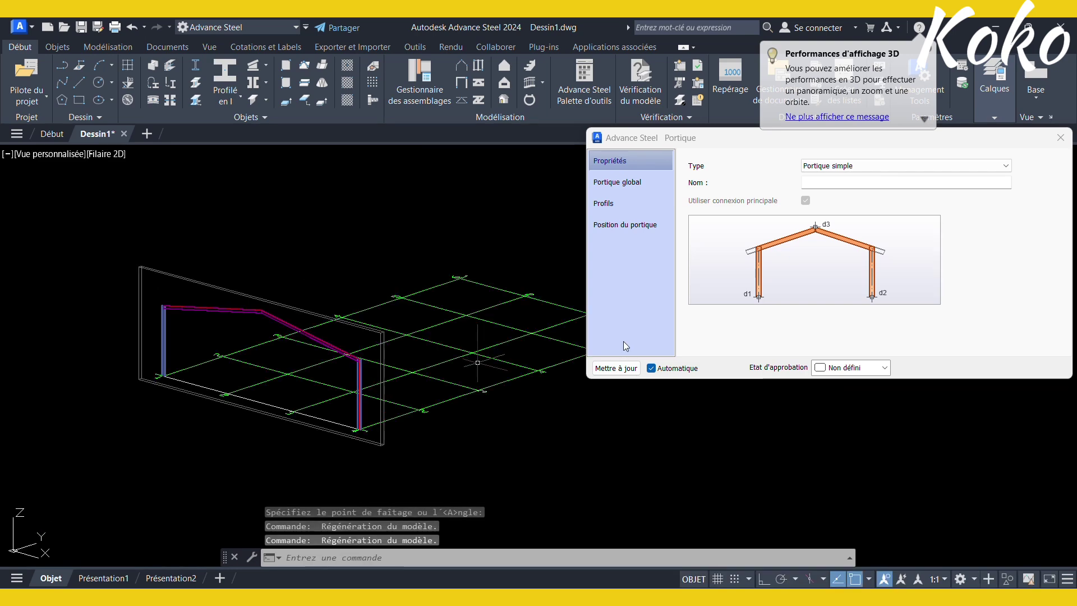
drag(739, 138, 622, 191)
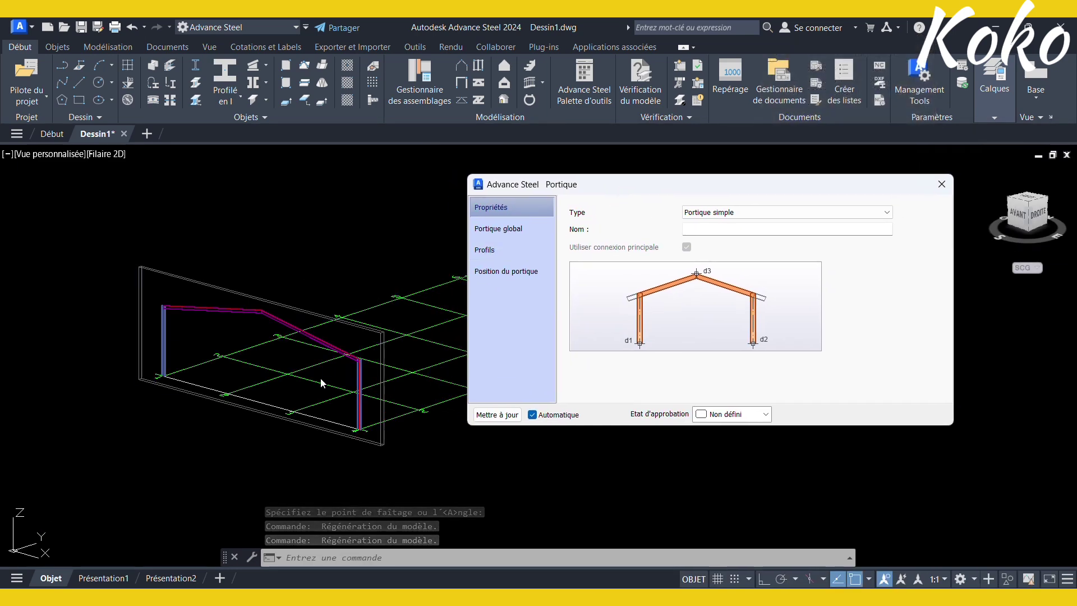
scroll(317, 378, up, 2)
scroll(368, 356, up, 4)
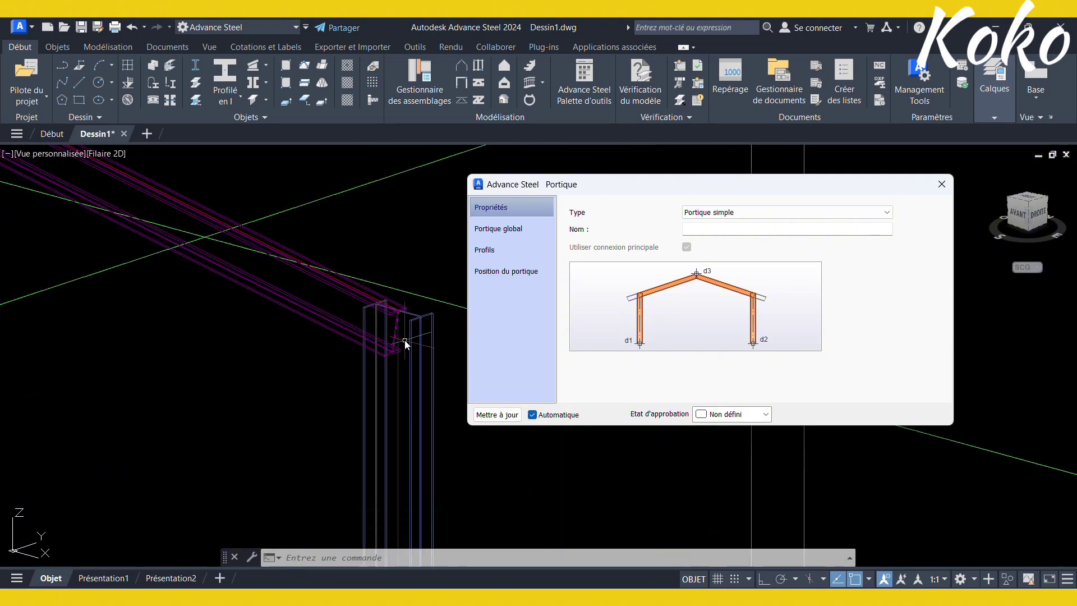
scroll(393, 312, up, 4)
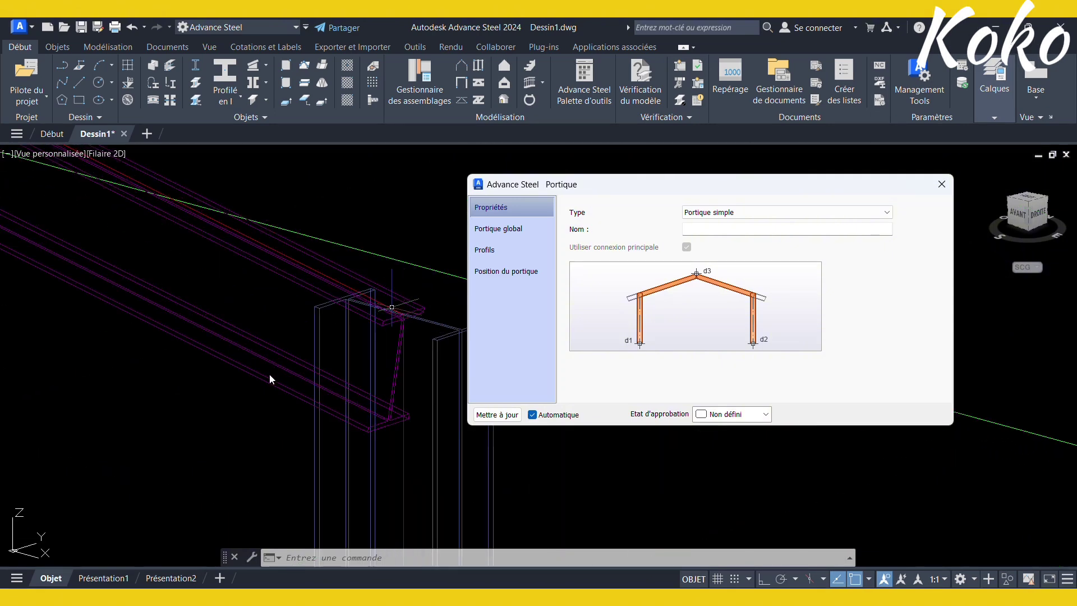
scroll(382, 353, down, 10)
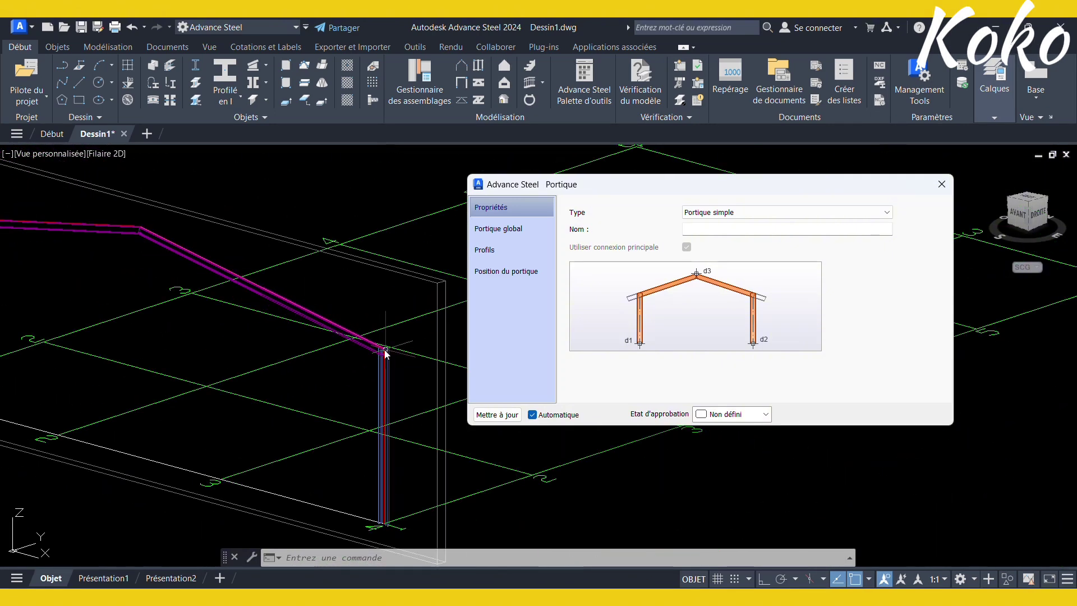
scroll(228, 312, up, 4)
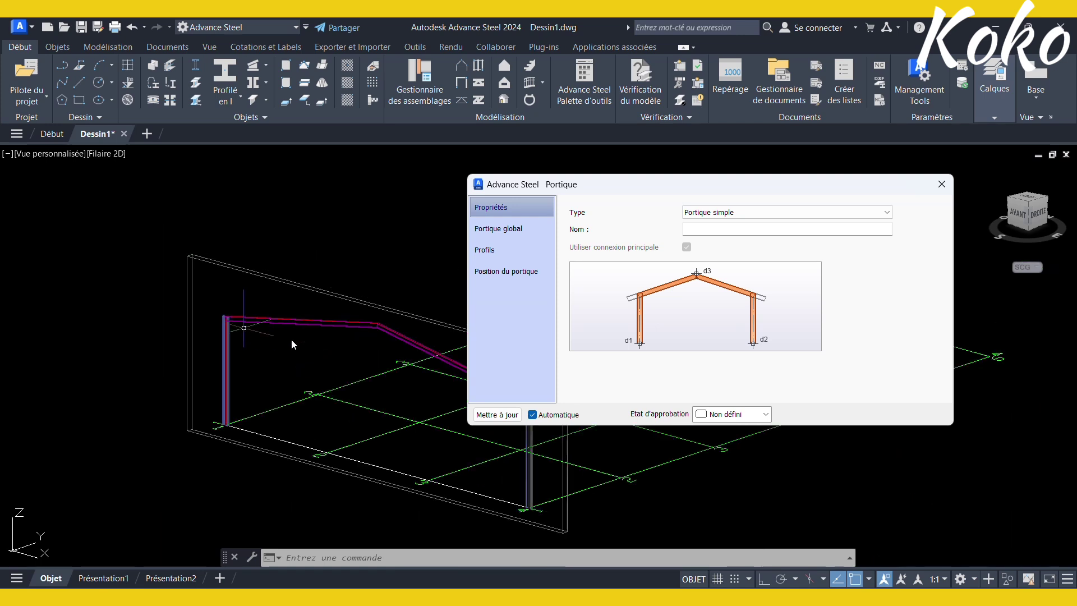
middle_drag(263, 303, 193, 279)
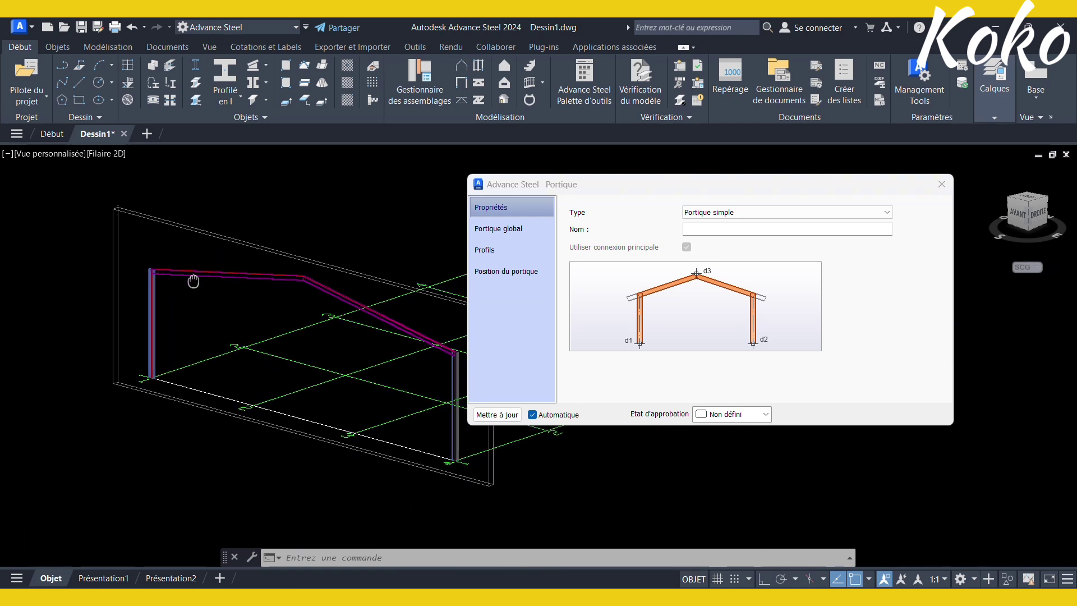
Step: Set the portal frame's first eave level (Niveau sablière 1) to 6000 and its roof angle to 8 degrees
drag(648, 185, 728, 166)
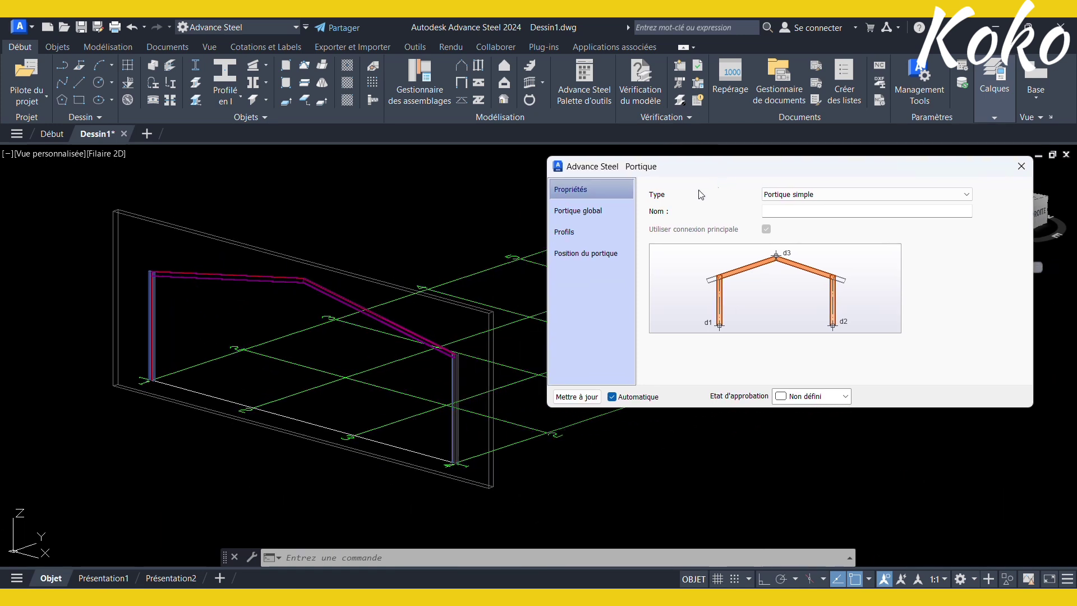
click(586, 210)
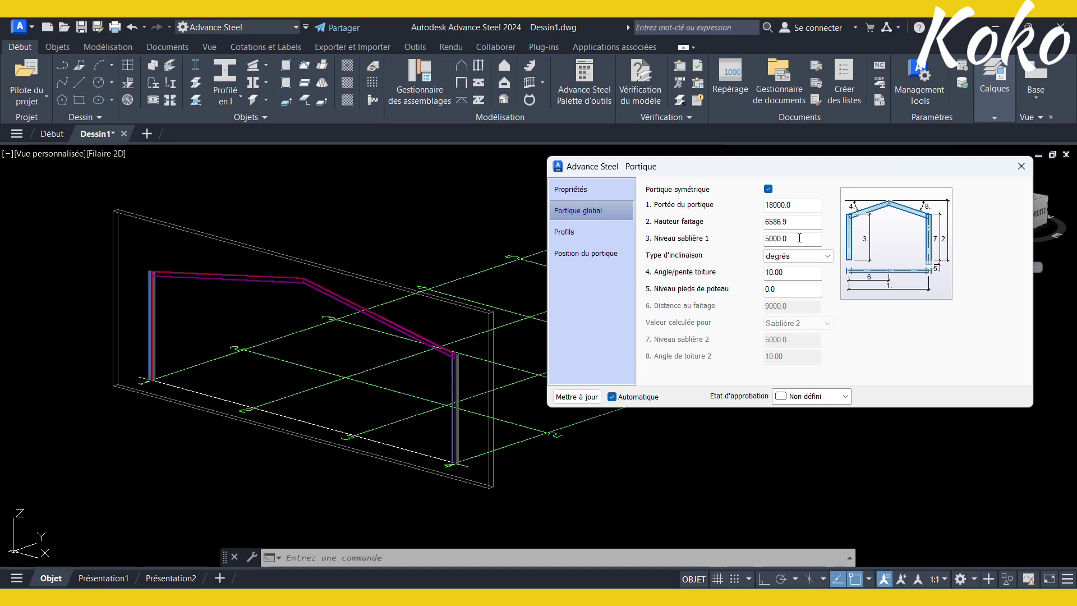
drag(799, 240, 713, 243)
text(6000)
key(Return)
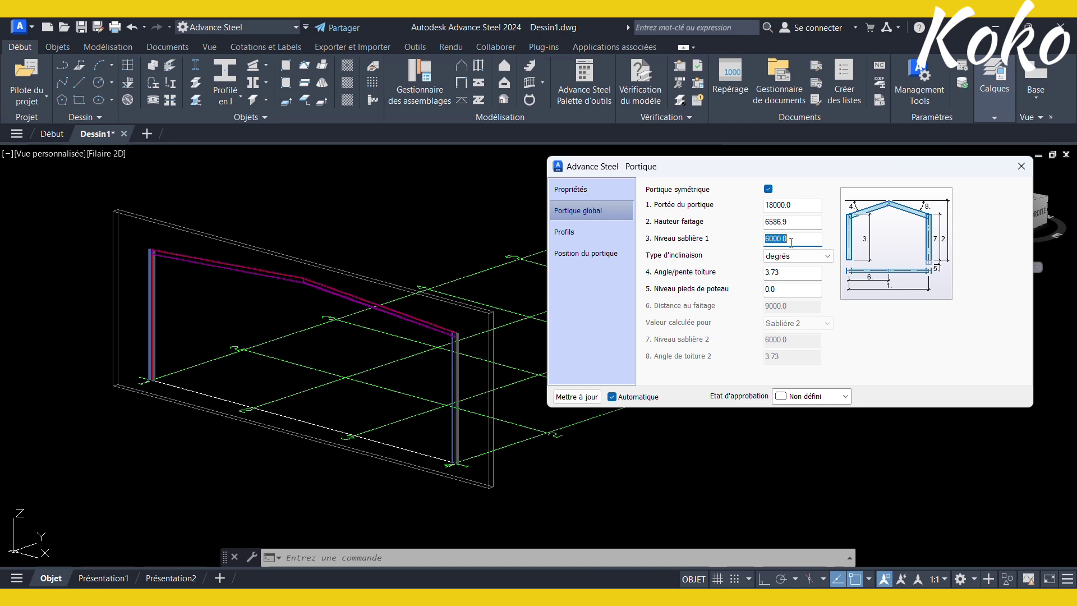
key(Tab)
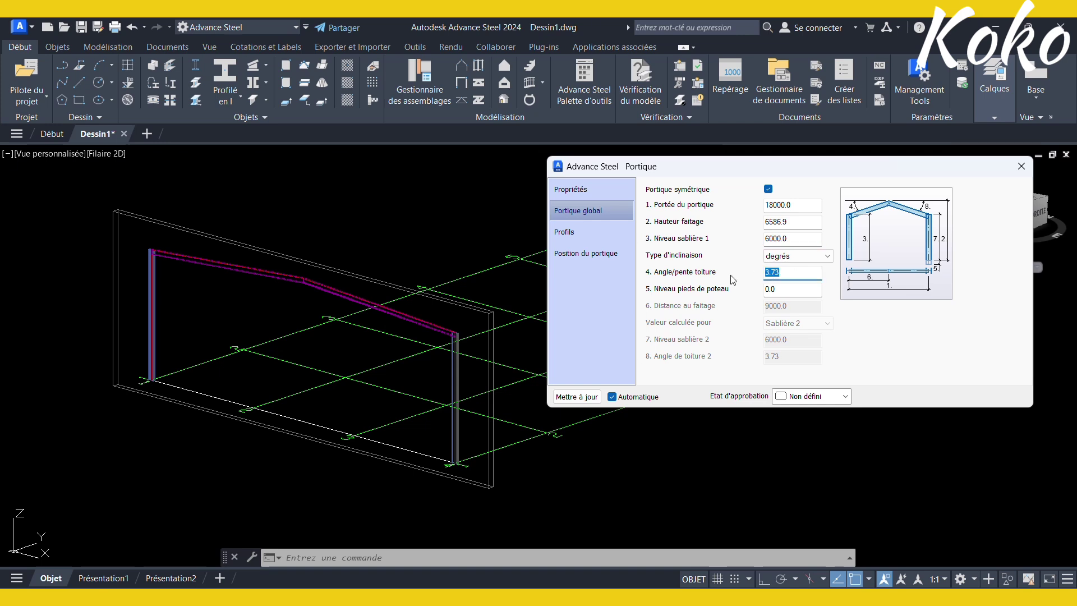
text(8)
key(Return)
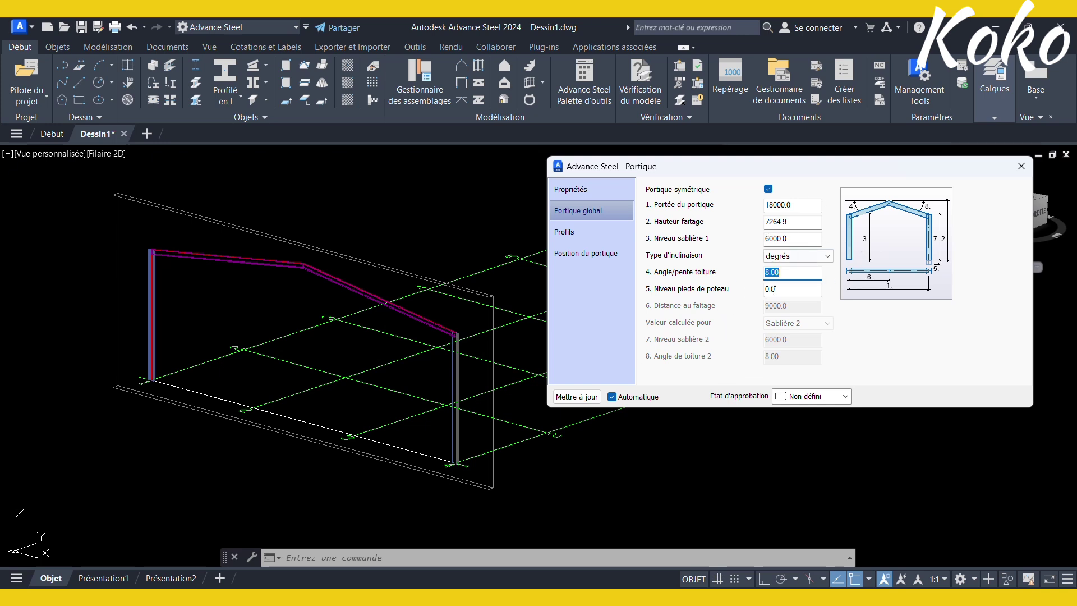
Step: Set the frame's rafter profile (Profil traverse) to IPE270 and inspect the eave joint
click(592, 230)
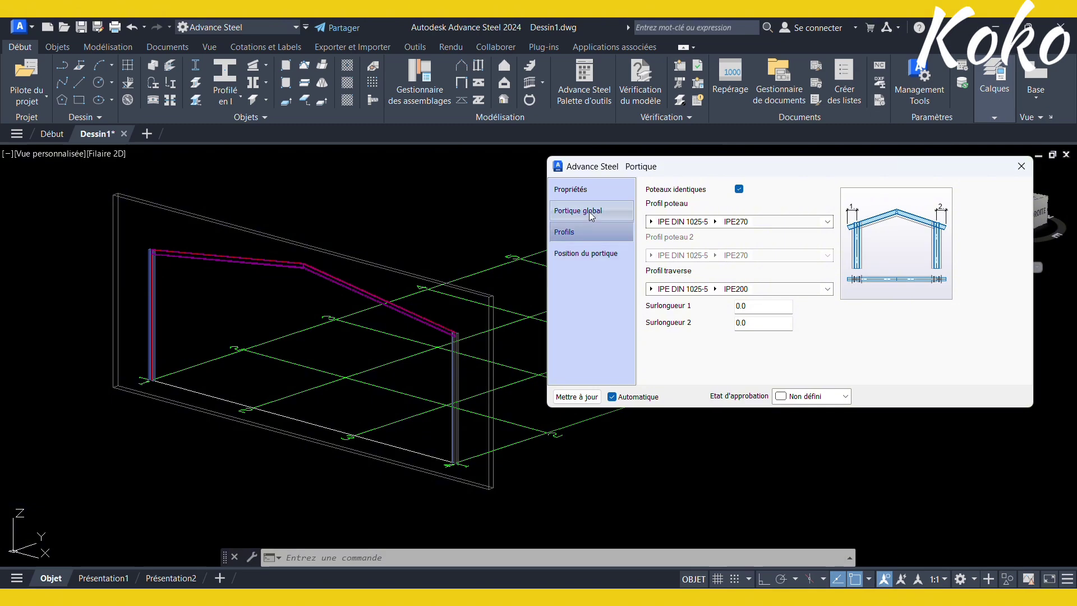
scroll(448, 337, up, 8)
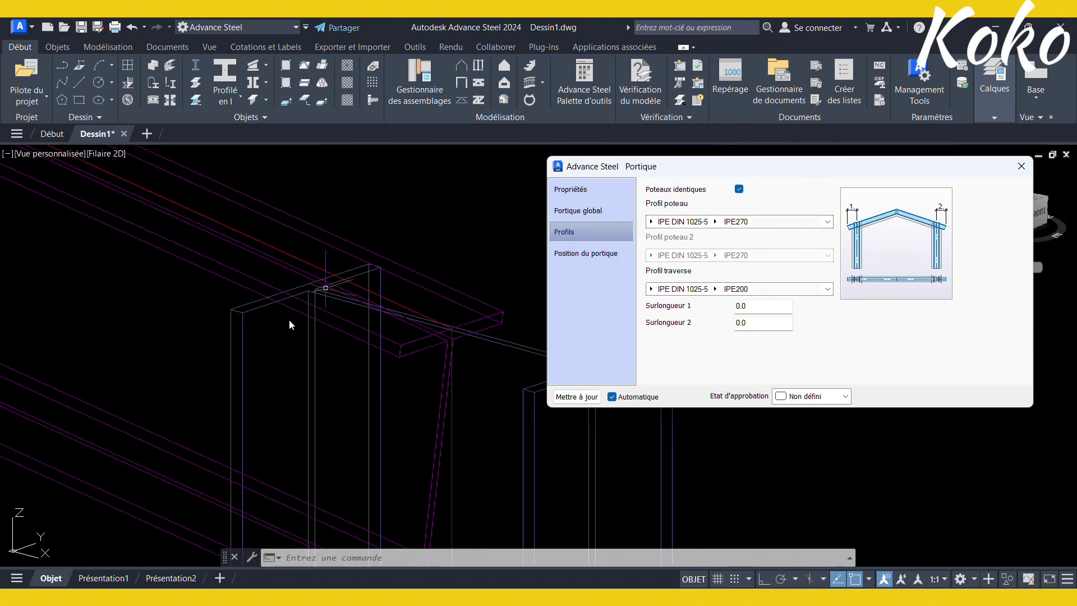
scroll(349, 353, down, 4)
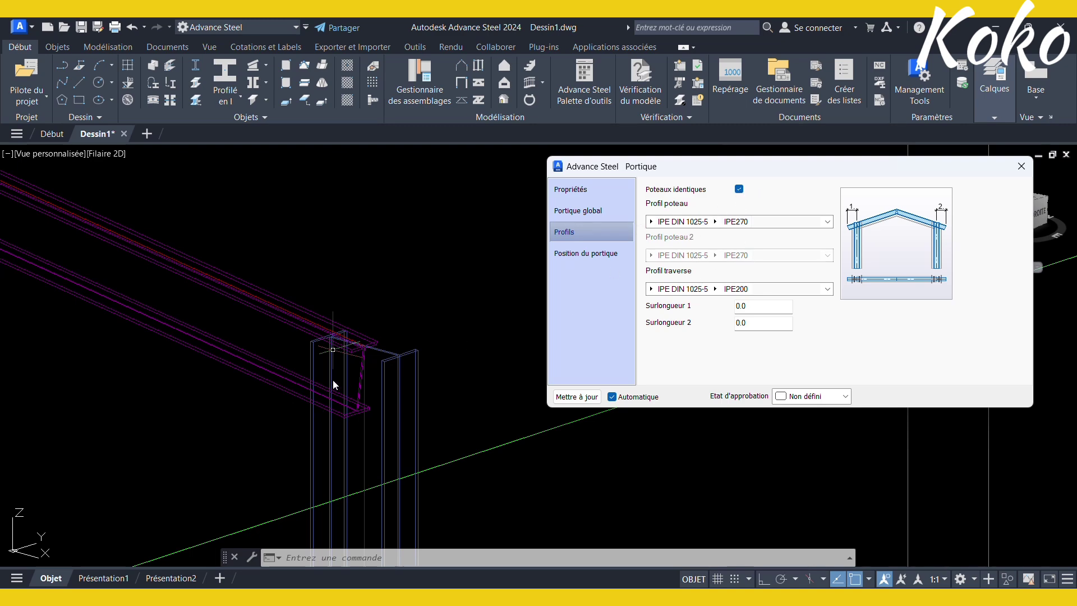
scroll(432, 380, down, 6)
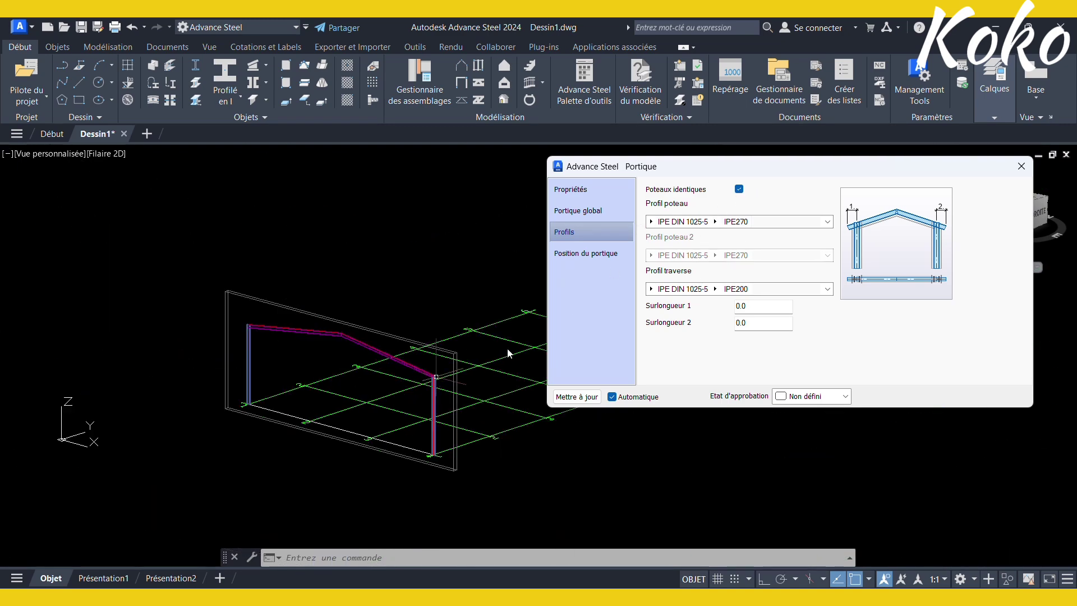
scroll(394, 385, up, 2)
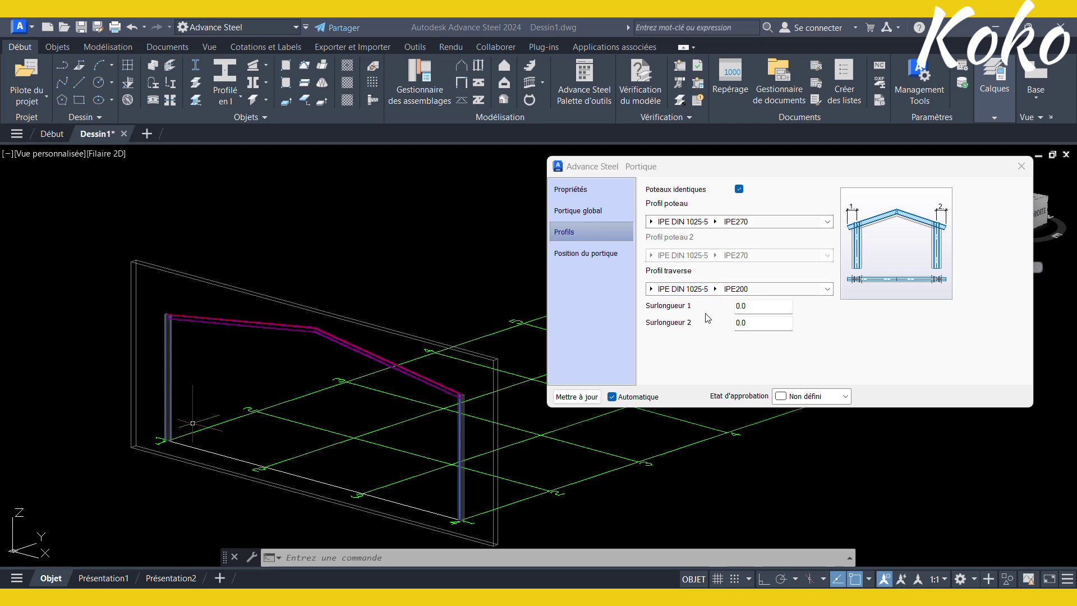
click(717, 290)
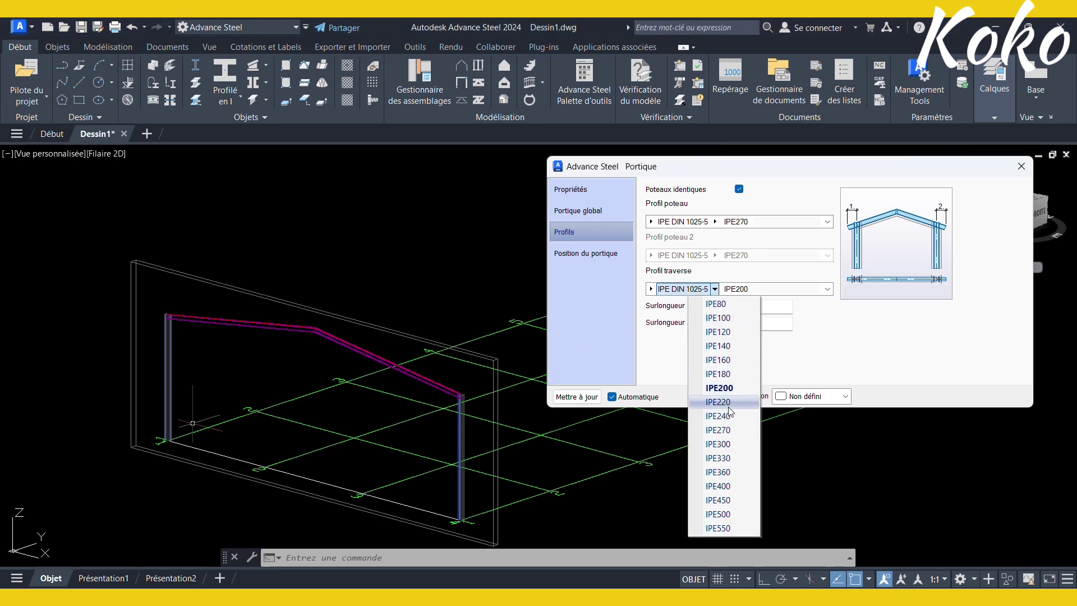
click(716, 290)
click(715, 289)
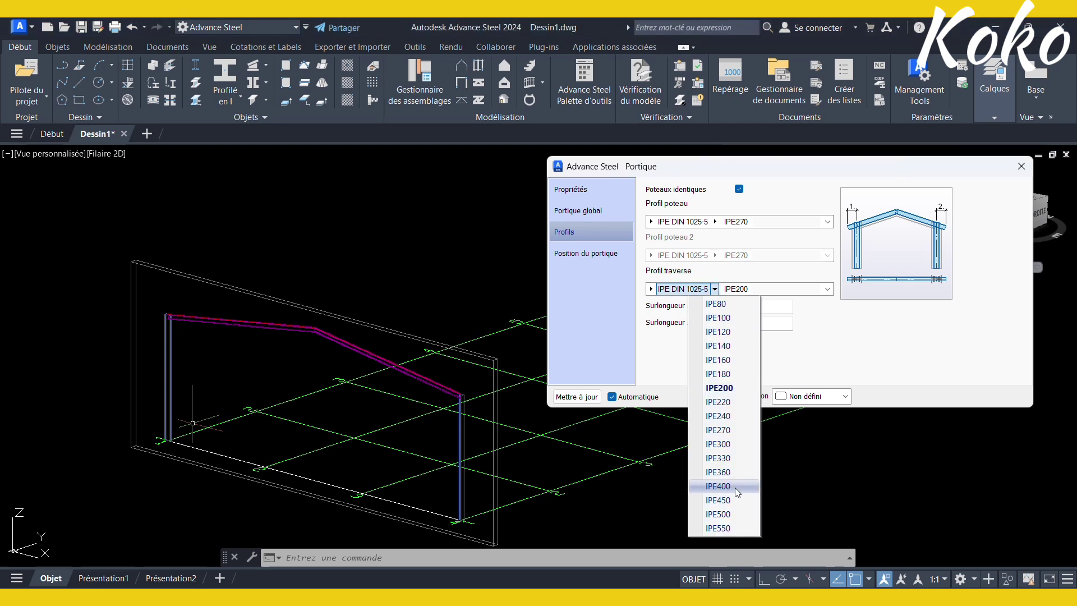
click(736, 430)
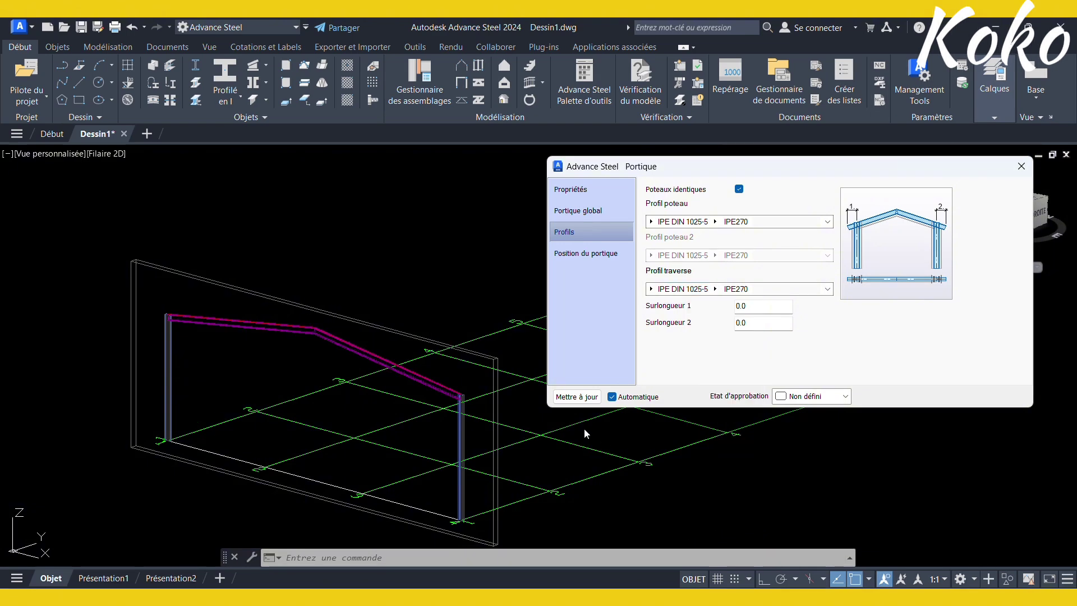
scroll(391, 386, up, 8)
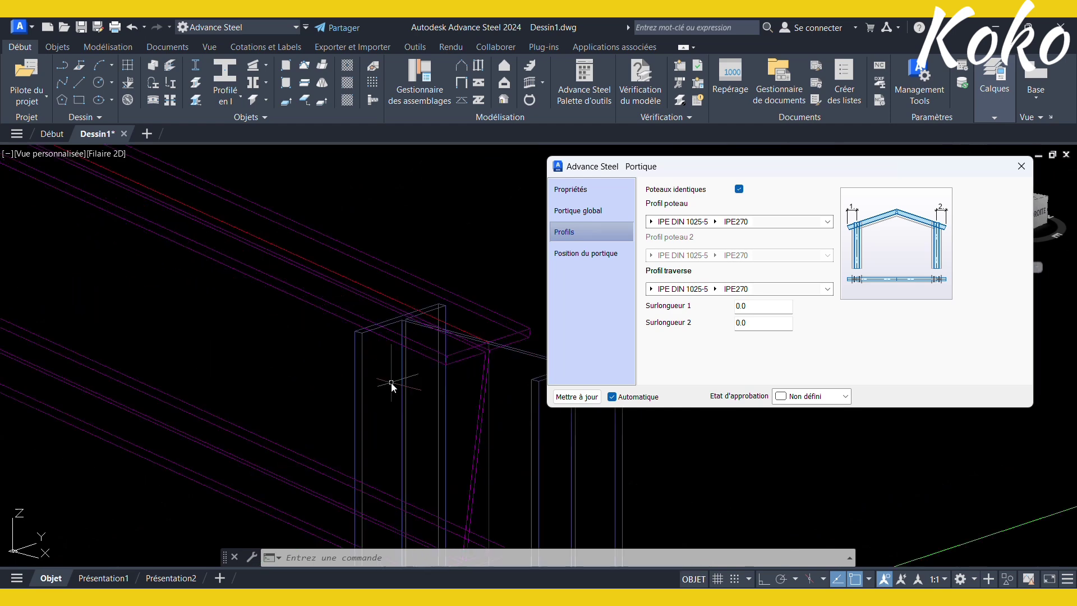
scroll(392, 386, down, 10)
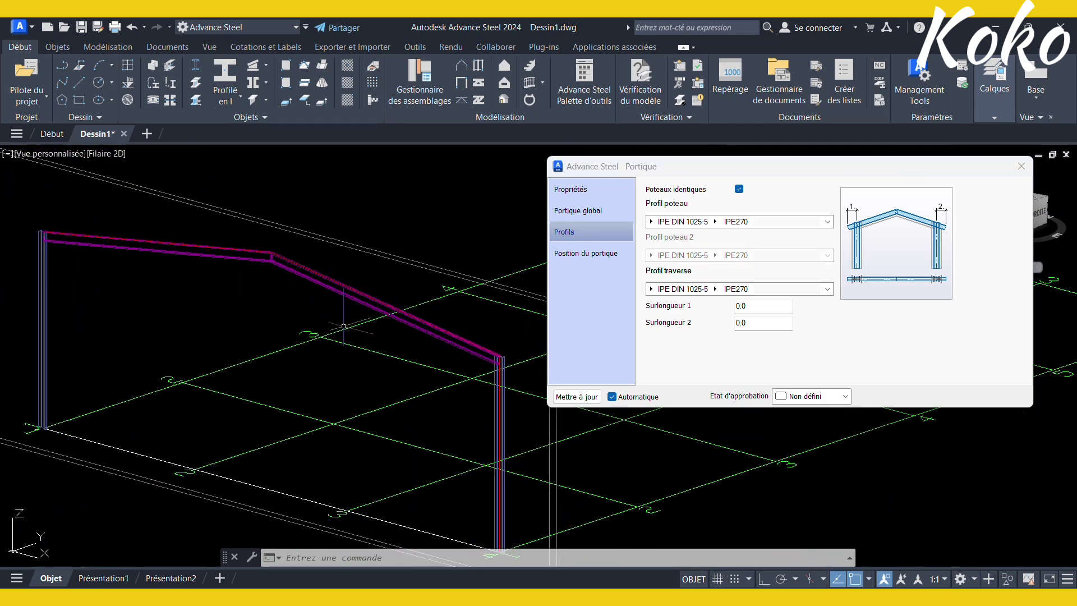
Step: Inspect the column base on the grid corner and open the portal frame's position settings
mouse_move(340, 307)
middle_down()
mouse_move(363, 327)
mouse_move(348, 295)
middle_up()
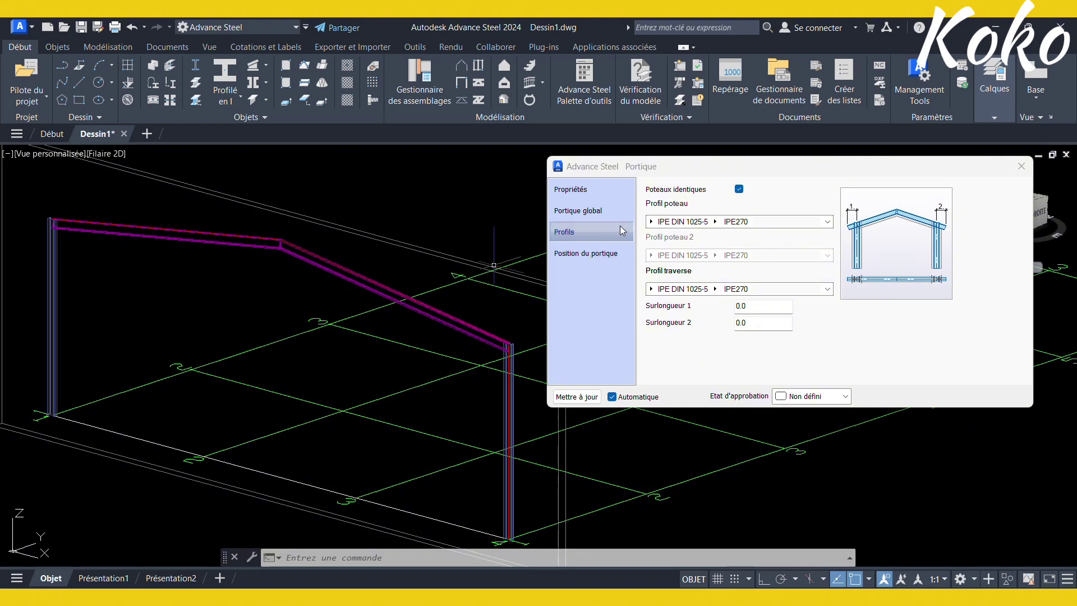
scroll(385, 339, up, 10)
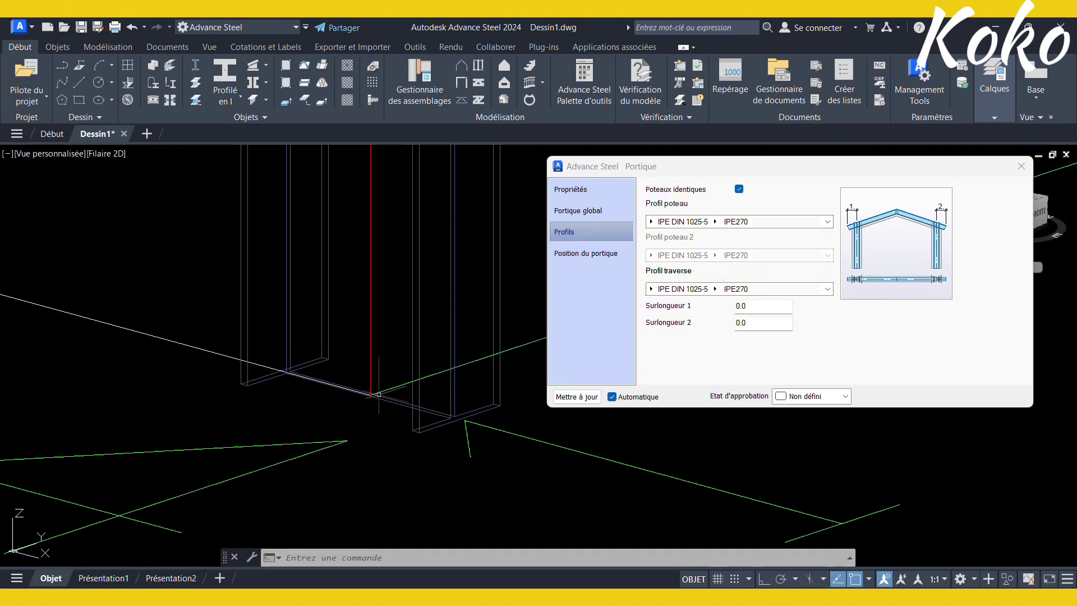
click(597, 257)
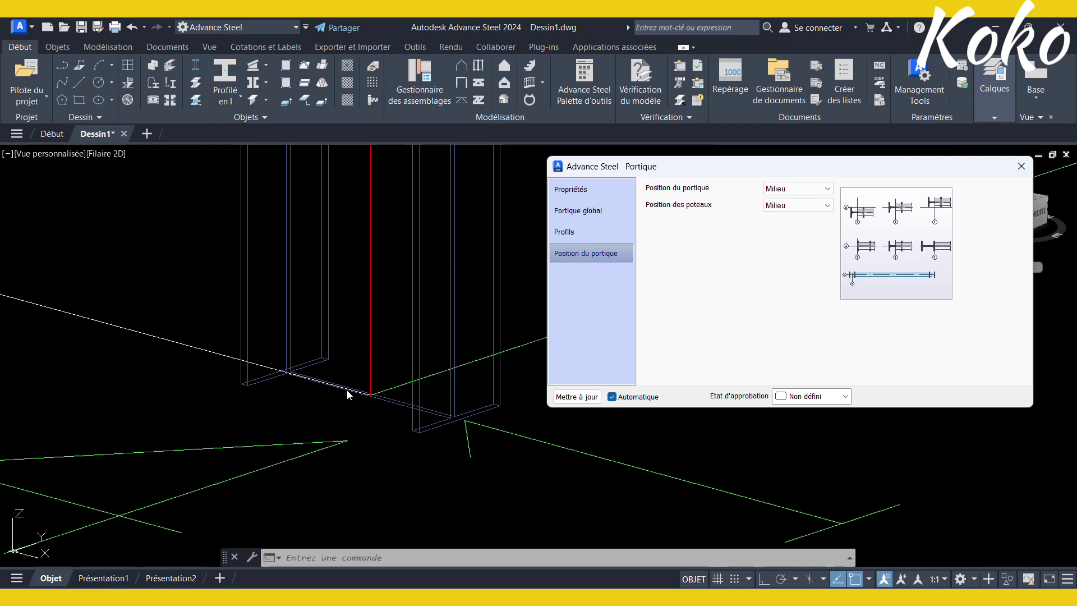
Step: Try Gauche for Position du portique and Dessous for Position des poteaux, returning each setting to Milieu
click(817, 189)
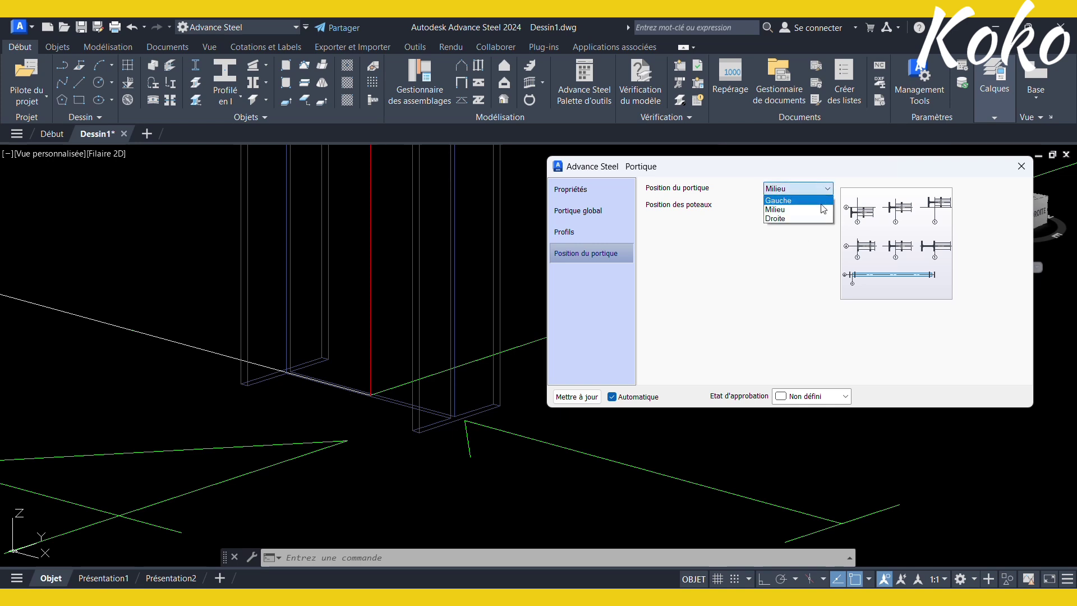
click(817, 201)
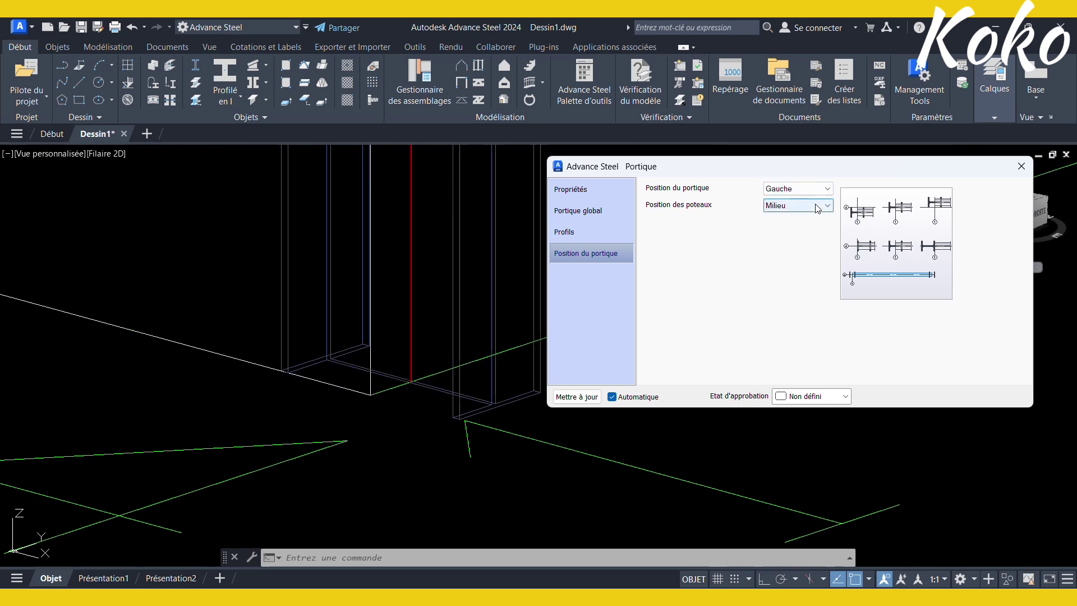
click(817, 188)
click(817, 209)
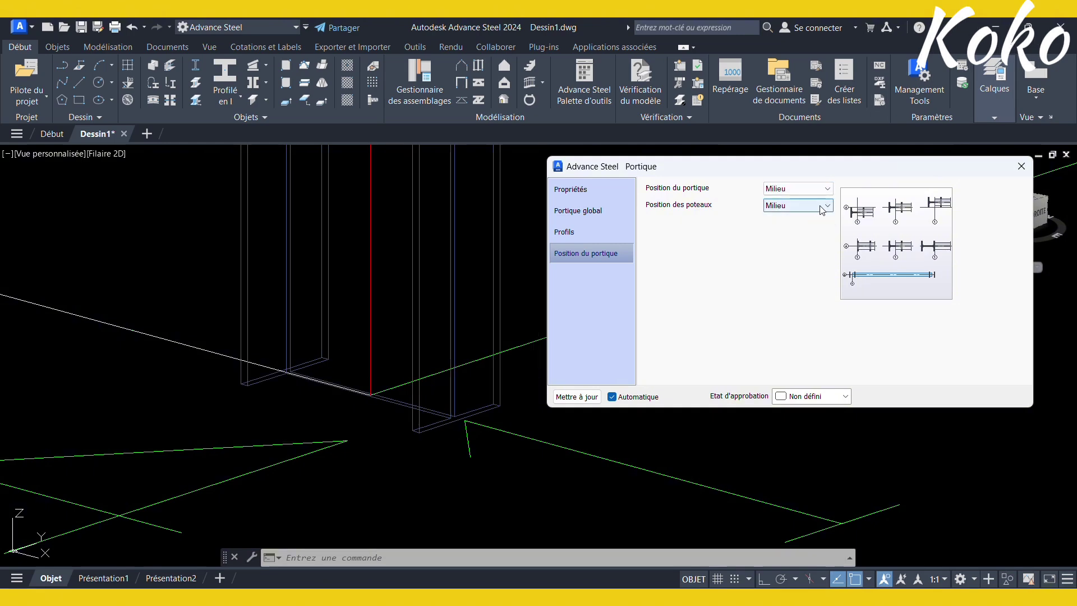
click(823, 206)
click(821, 235)
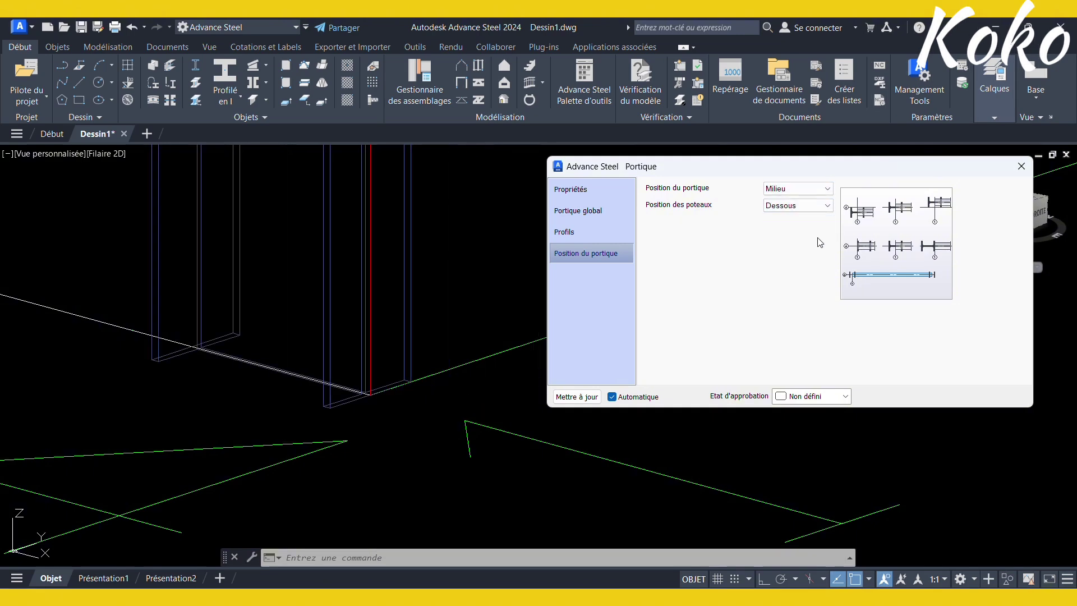
click(827, 205)
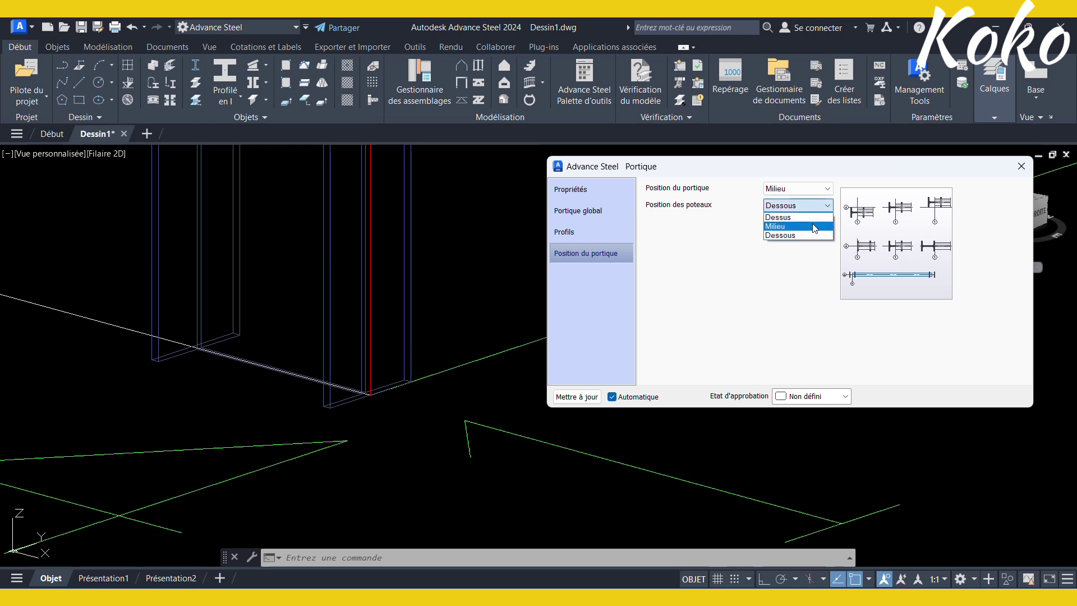
click(815, 226)
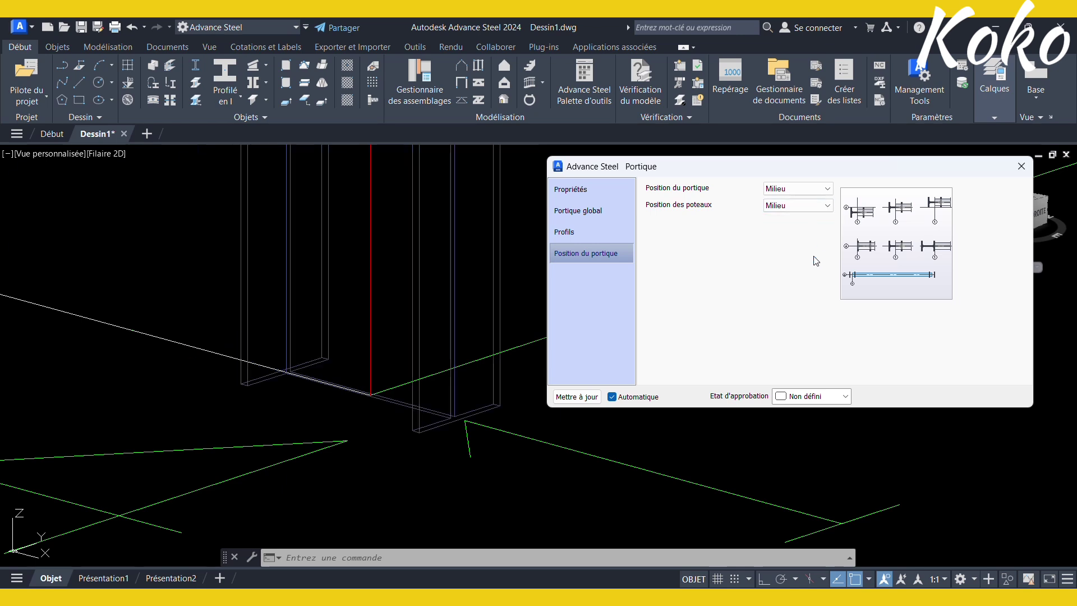
Step: Close the portal frame settings and switch the model to the Réaliste visual style to inspect both eave joints
click(1022, 168)
scroll(547, 378, down, 5)
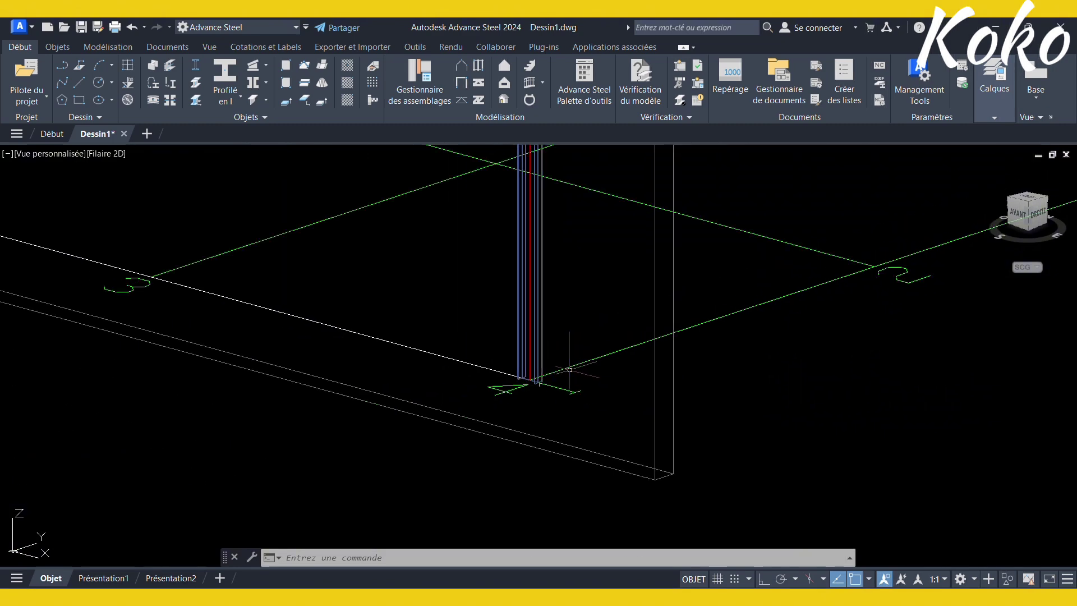
scroll(570, 370, down, 5)
scroll(562, 286, up, 2)
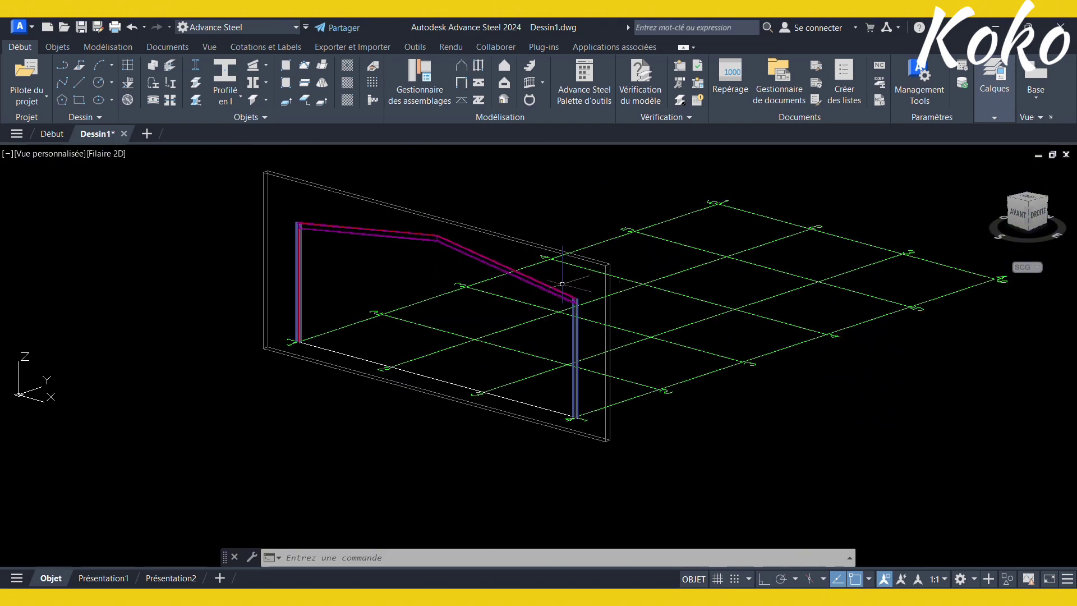
scroll(562, 284, up, 3)
scroll(563, 284, down, 3)
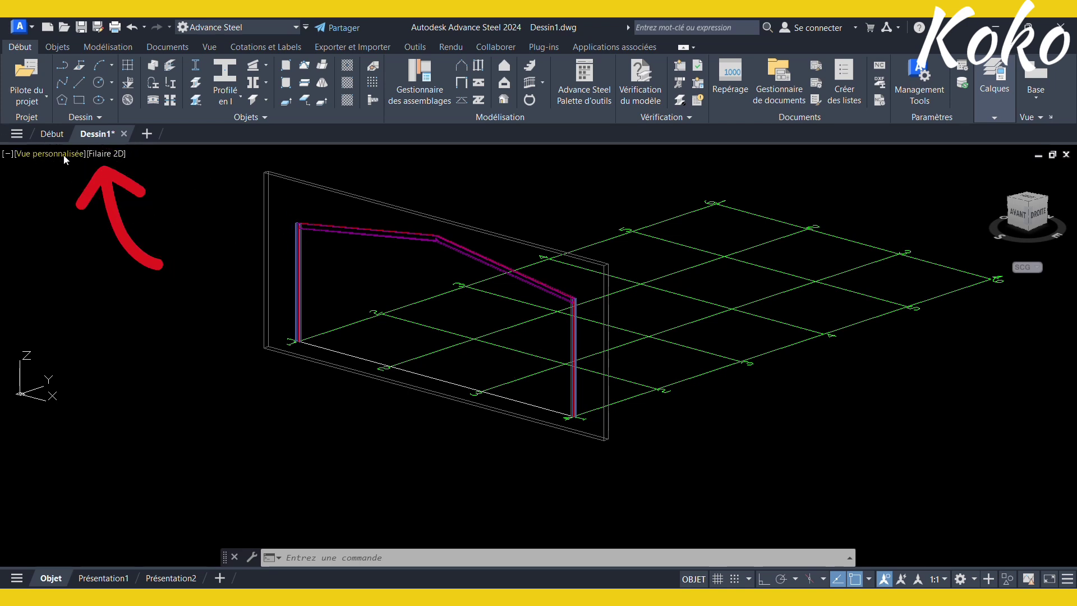
click(104, 155)
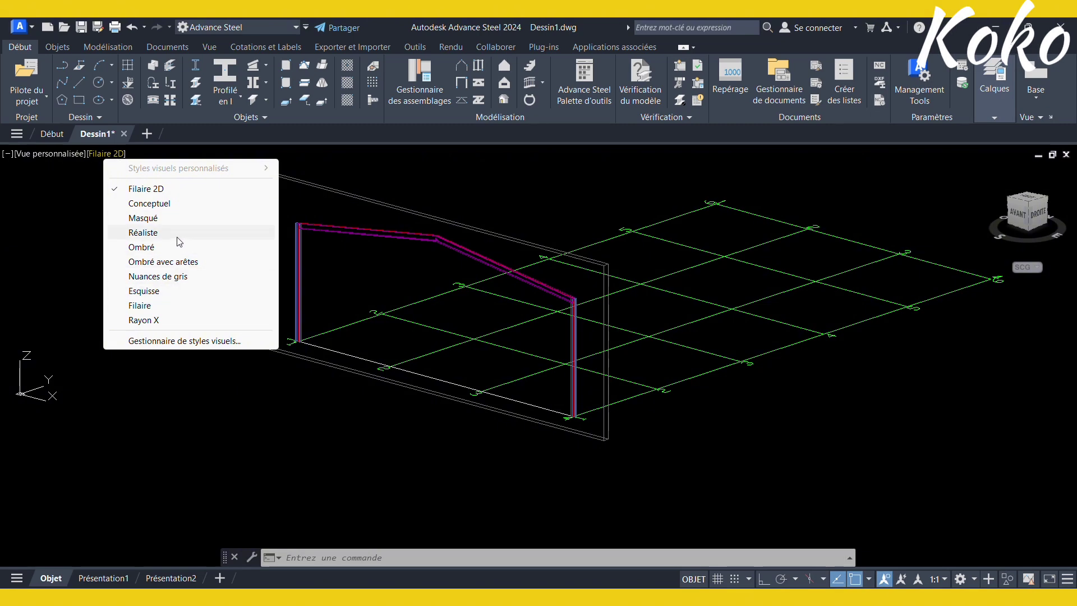
click(143, 232)
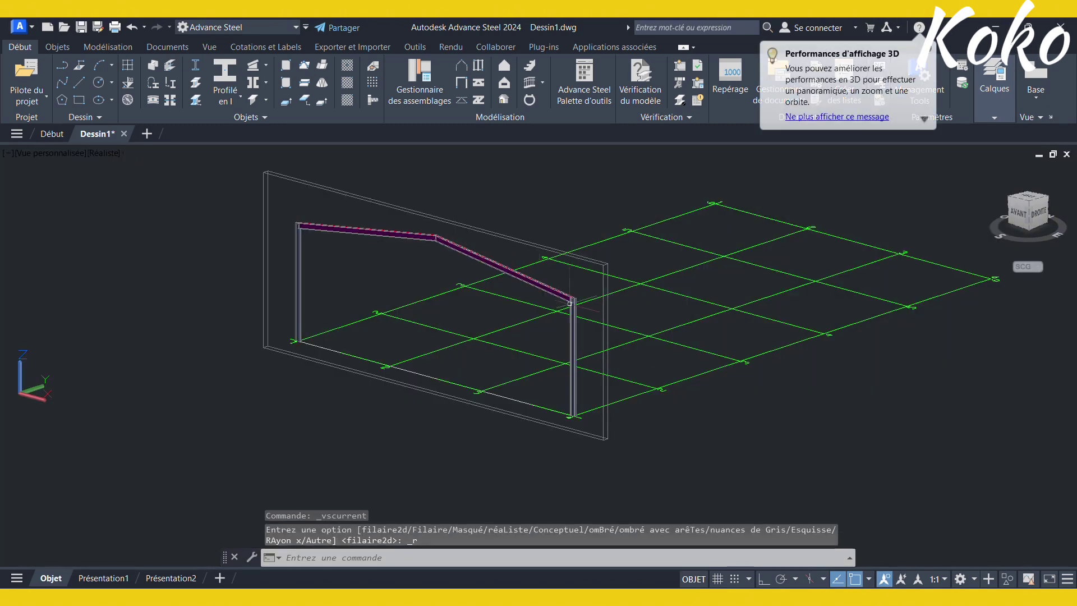
scroll(570, 303, up, 8)
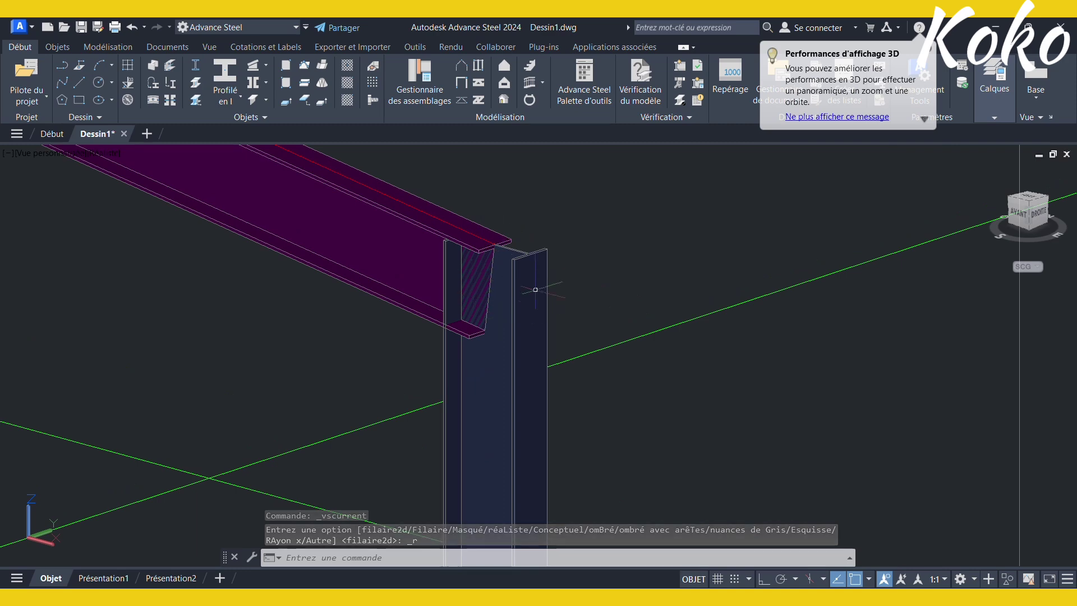
scroll(536, 290, down, 10)
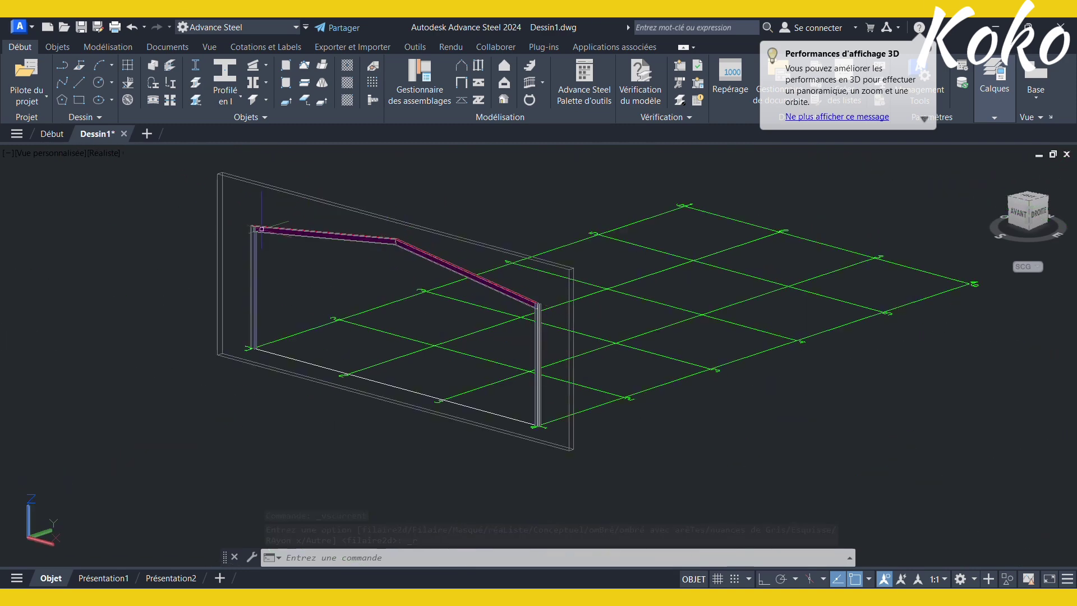
scroll(262, 229, up, 10)
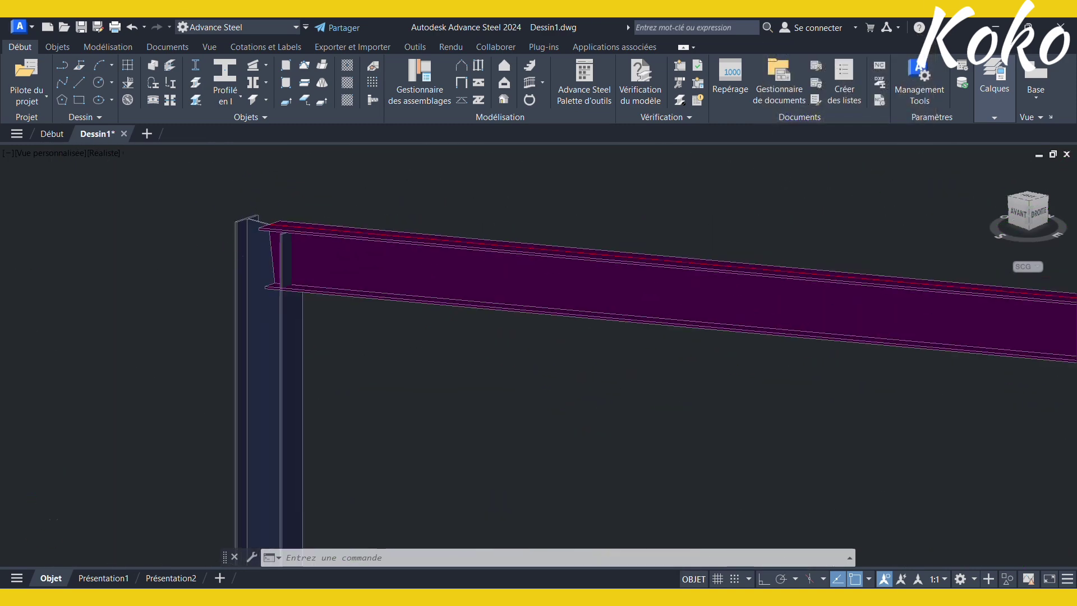
scroll(269, 248, down, 8)
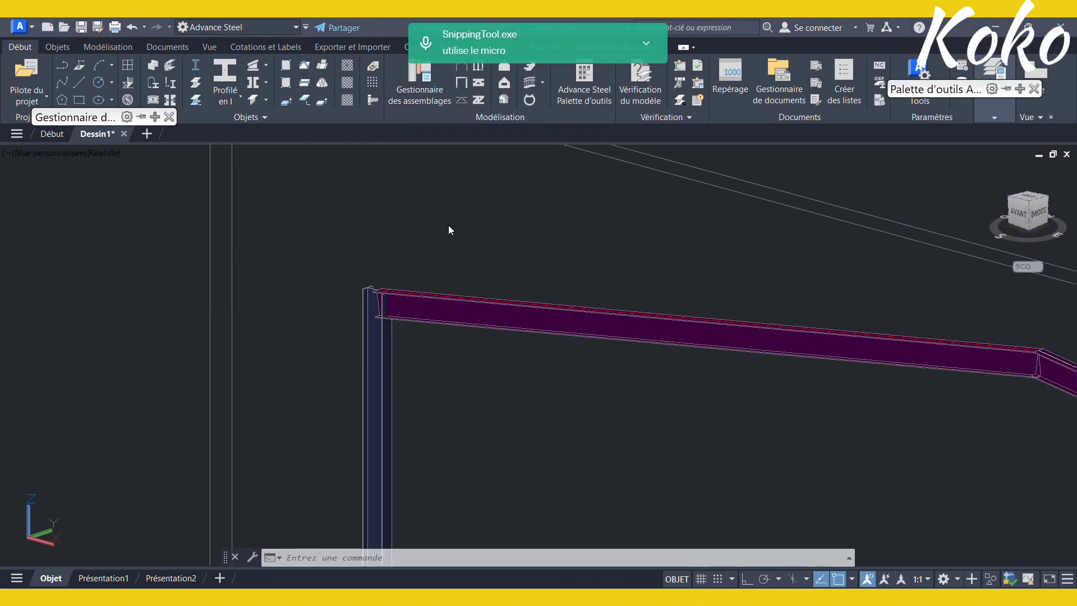
Step: Browse the Poteau - Poutre and Favoris connections in the connection manager, including the bolted haunch on flange joint
mouse_move(81, 119)
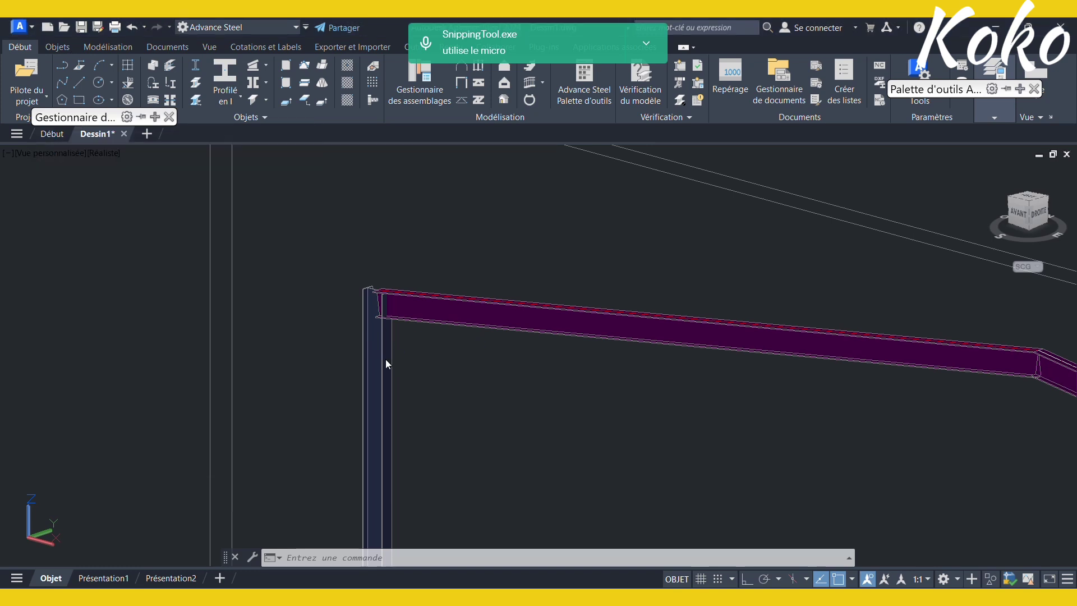
mouse_move(45, 118)
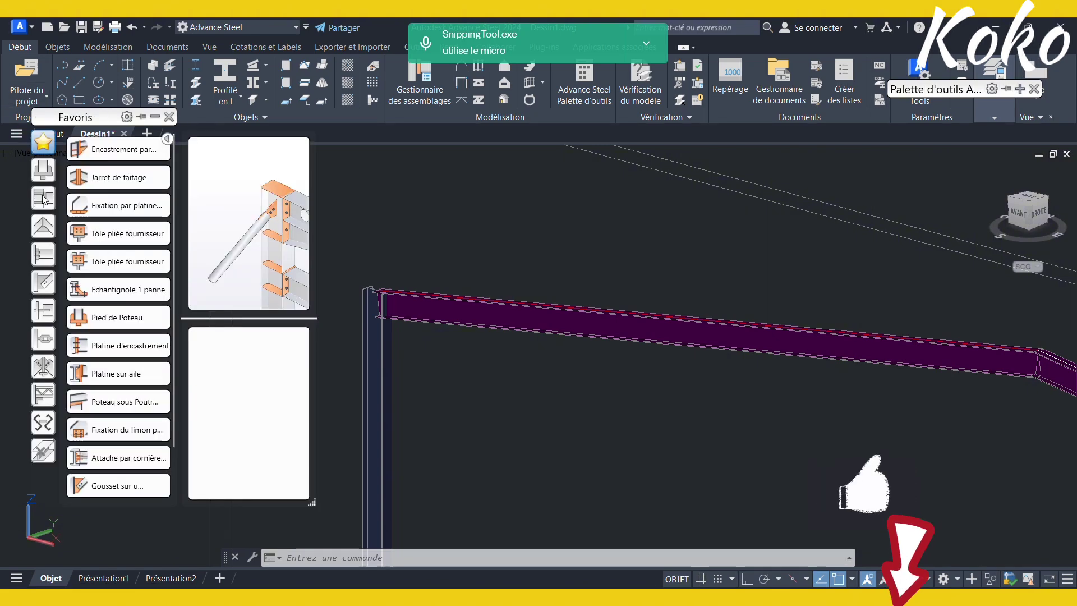
click(44, 199)
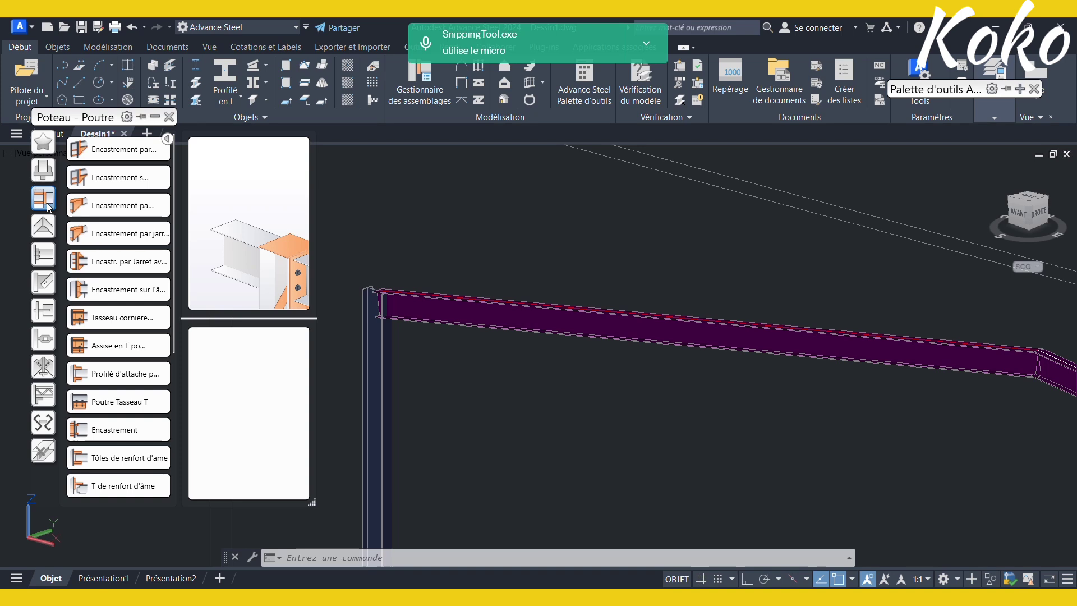
mouse_move(95, 149)
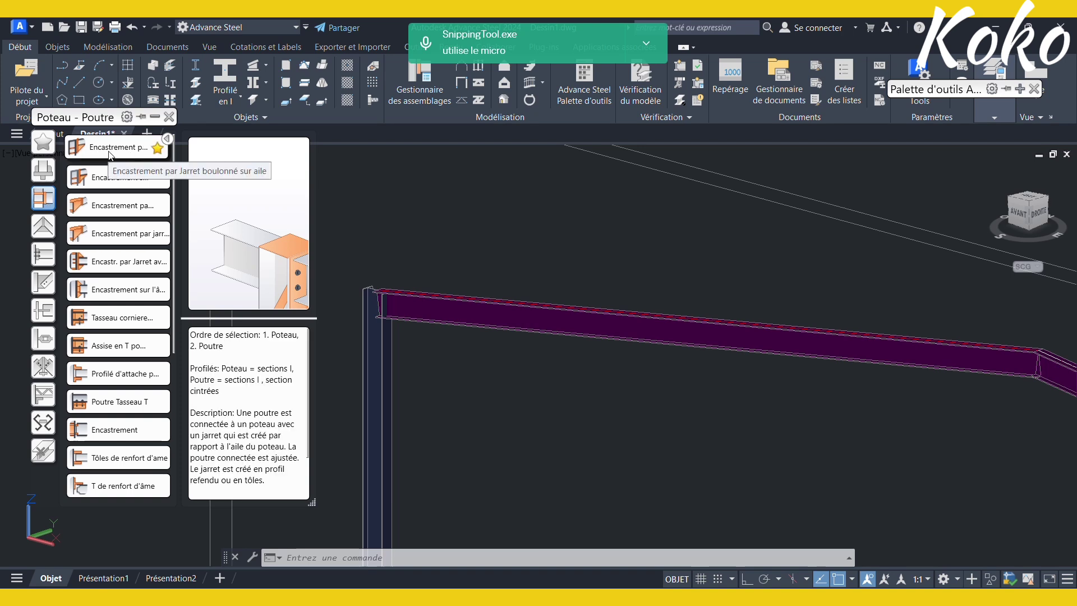
click(110, 155)
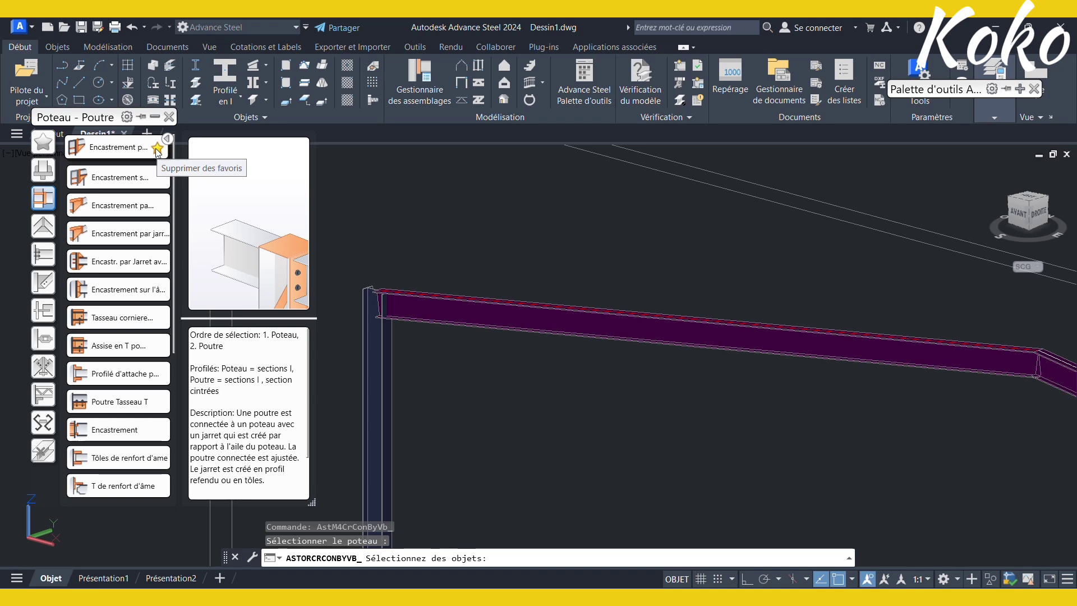
click(44, 142)
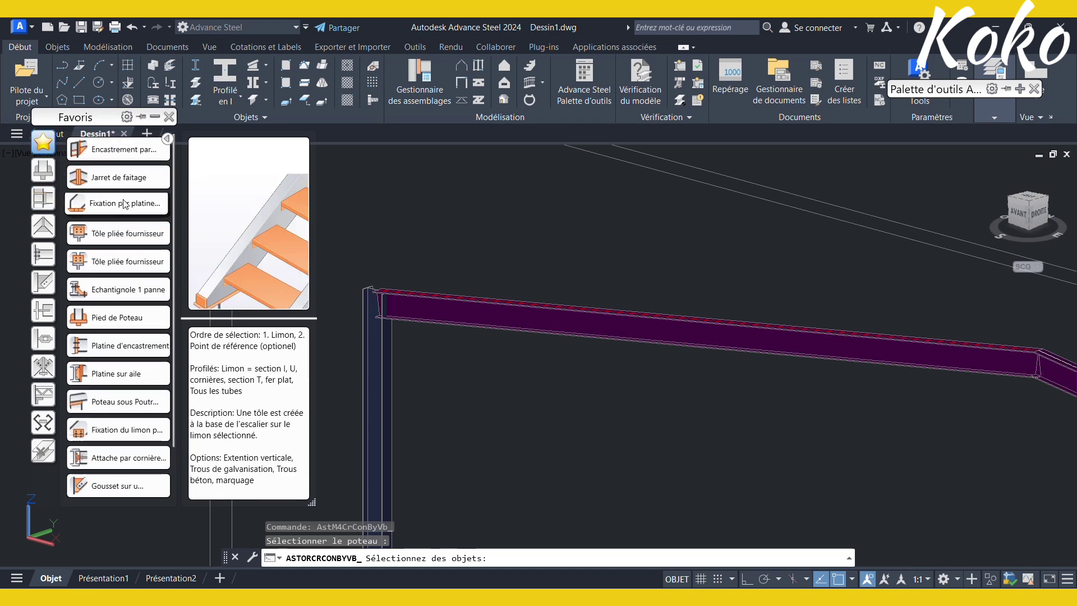
scroll(133, 319, down, 1)
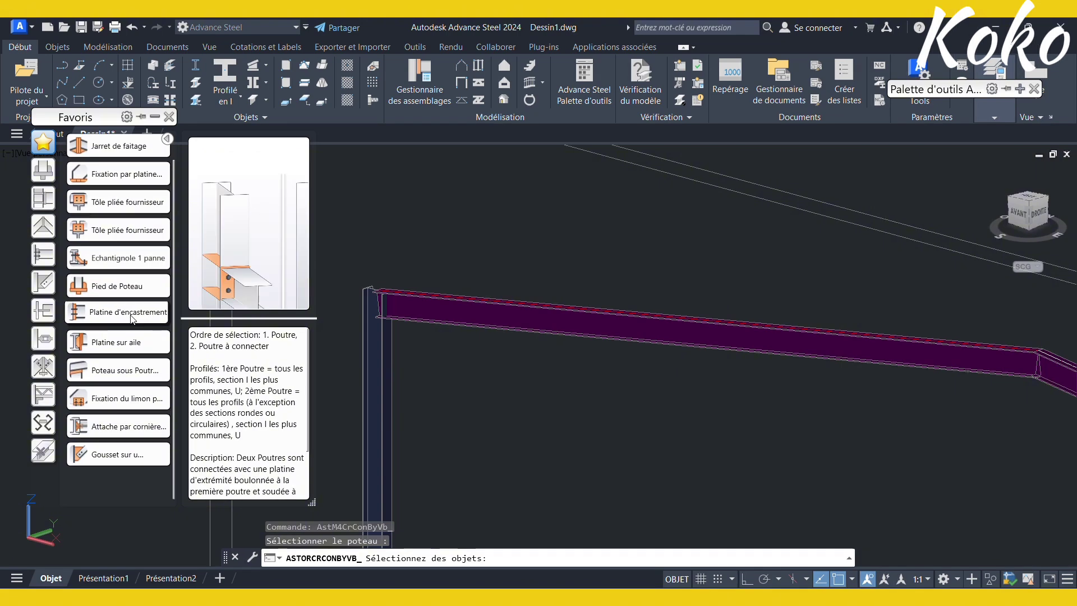
scroll(132, 318, up, 1)
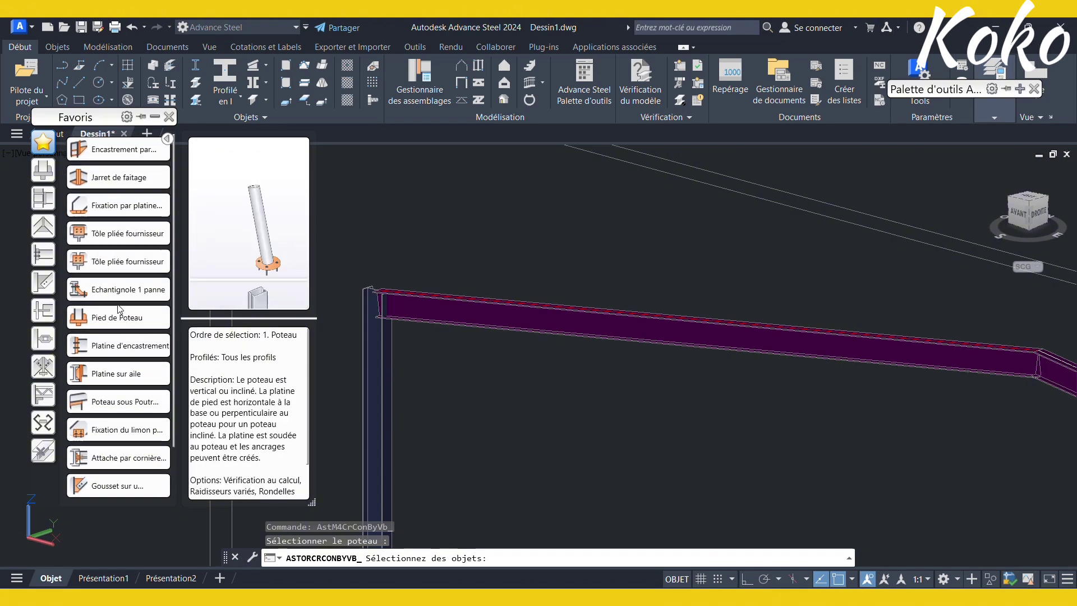
Step: Create an Encastrement par Jarret boulonné sur aile connection between the left column and its adjoining rafter
click(46, 202)
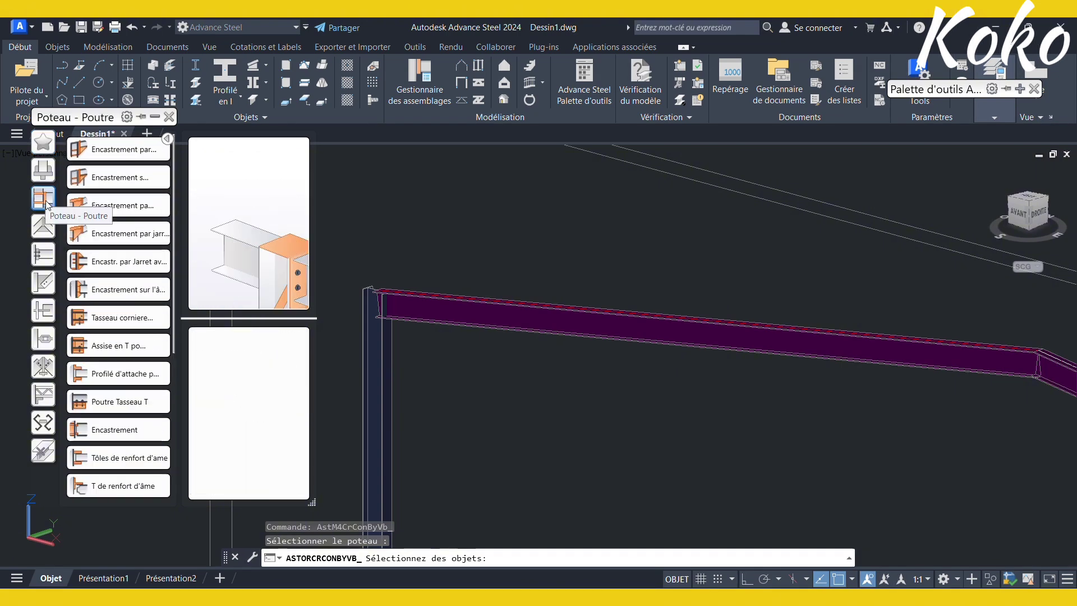
click(120, 148)
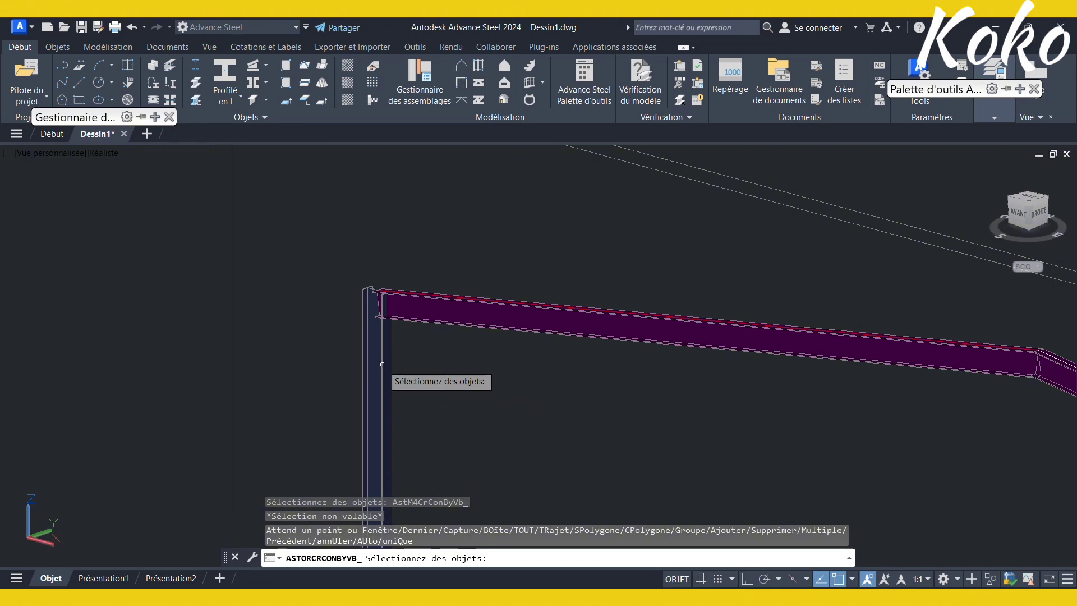
click(382, 364)
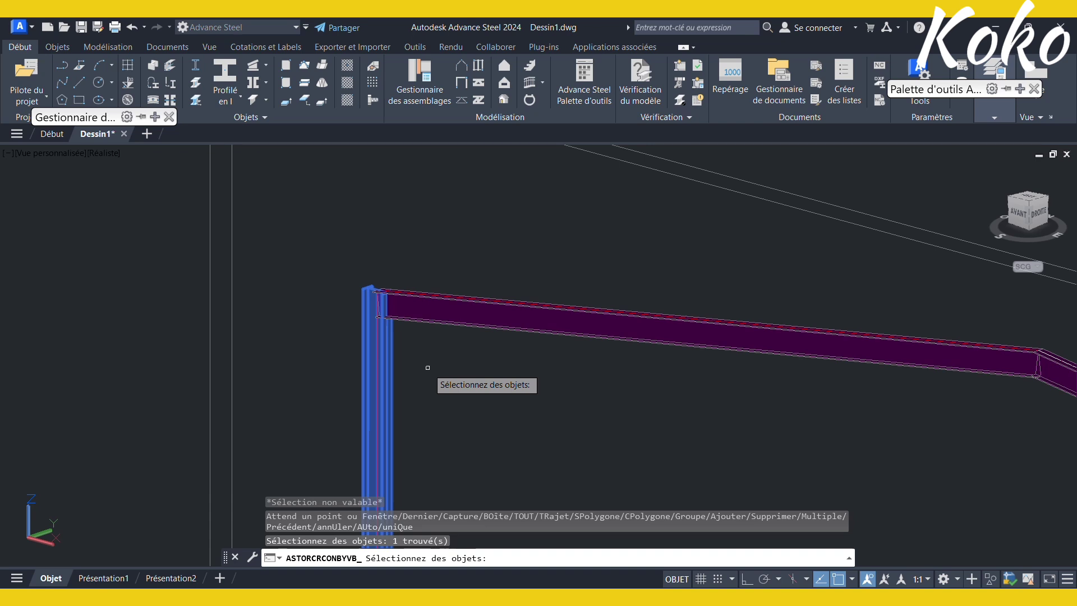
key(Return)
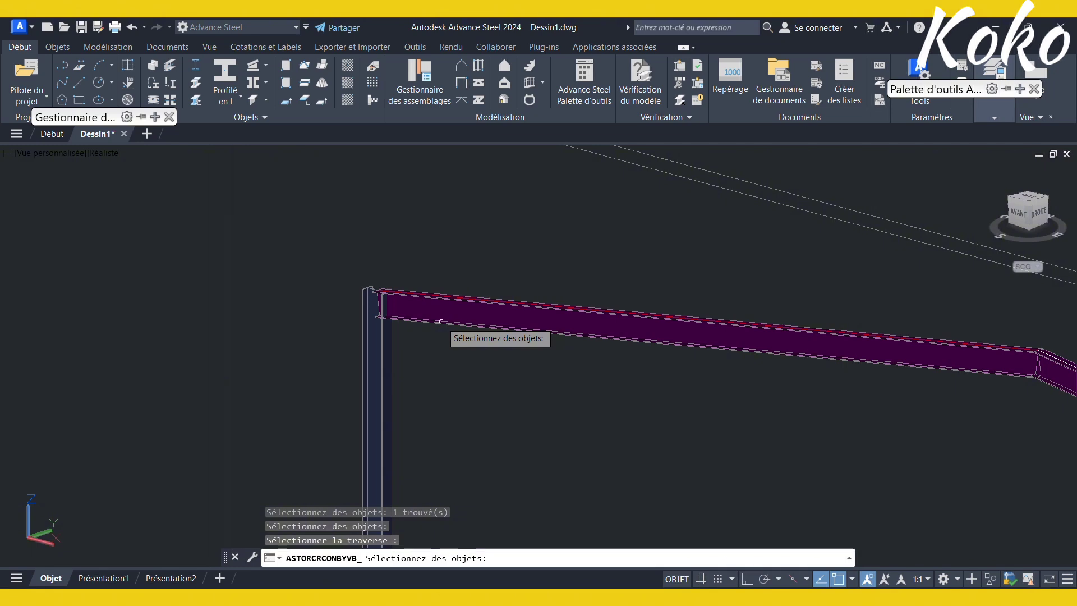
click(441, 315)
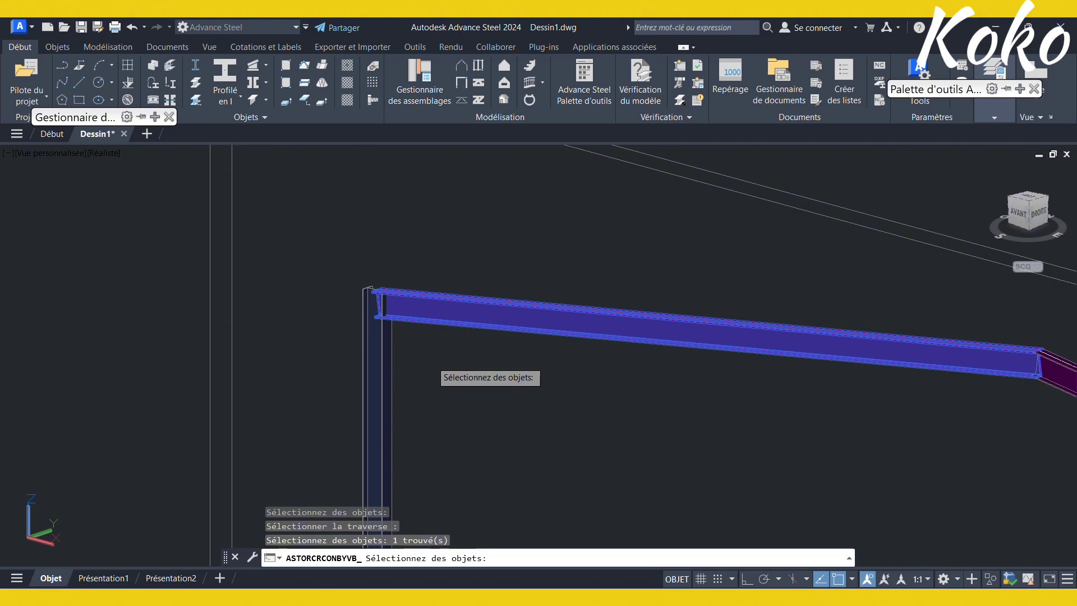
key(Return)
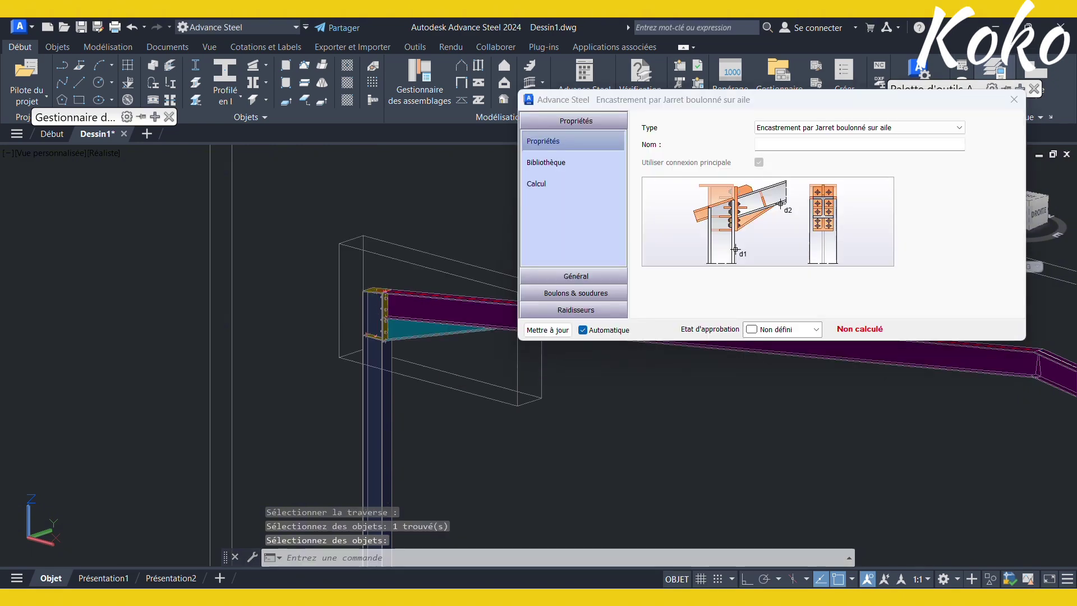
Step: Examine the new eave connection up close, including its end plate, bolts, haunch, cap plate and column stiffener
middle_drag(369, 302, 210, 270)
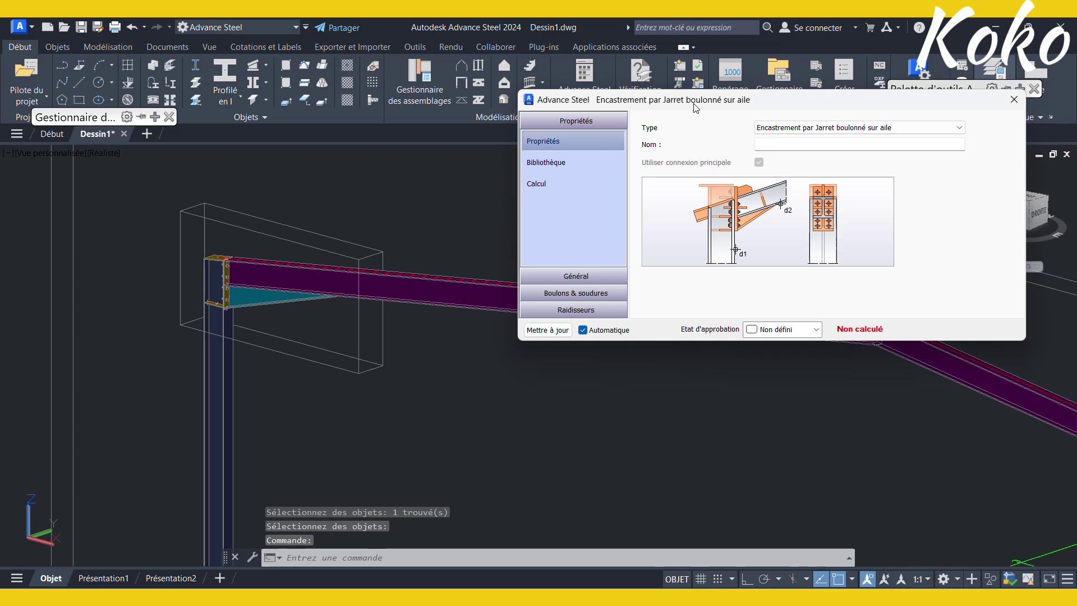
drag(694, 105, 694, 151)
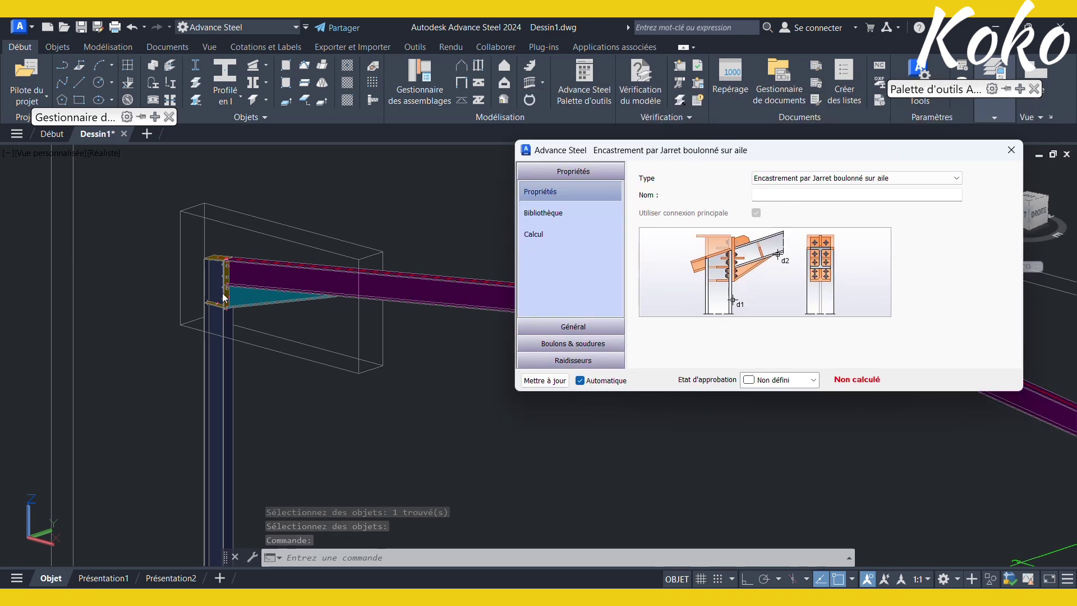
scroll(224, 297, up, 3)
scroll(225, 268, up, 3)
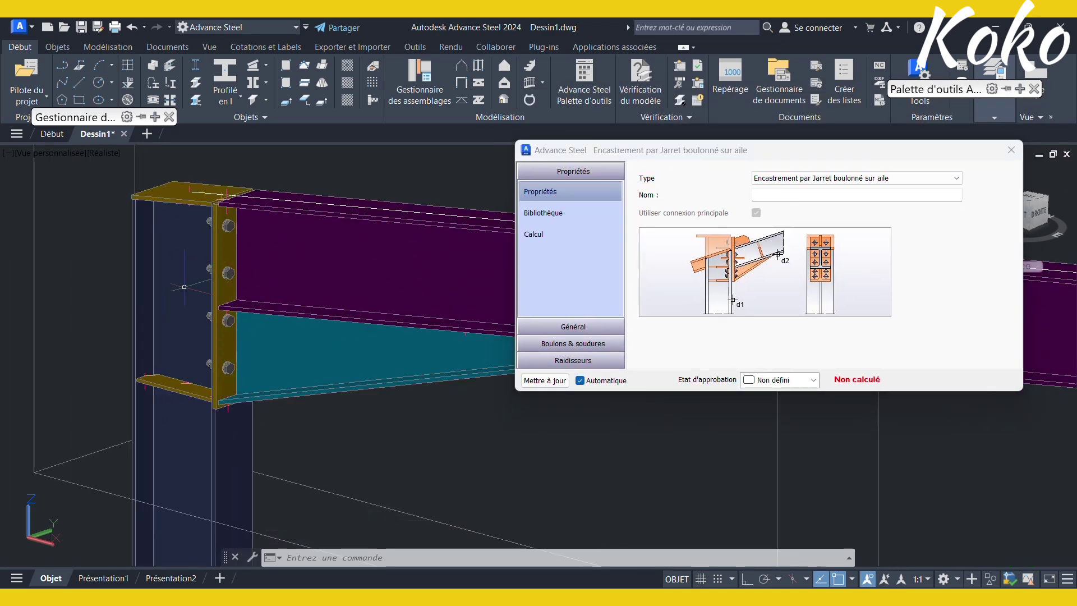
middle_drag(202, 266, 170, 287)
scroll(274, 277, down, 2)
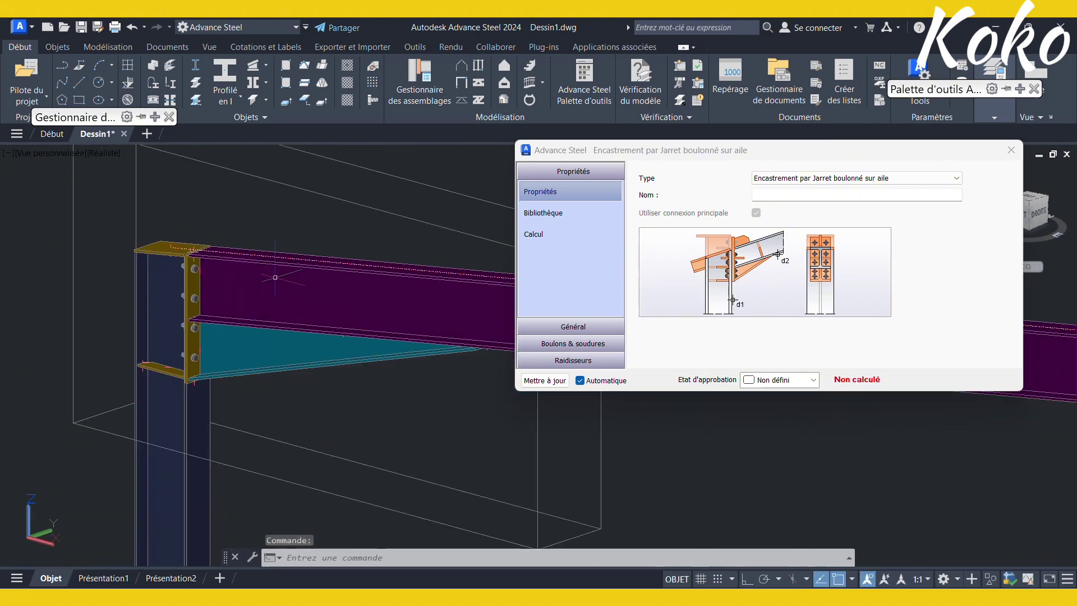
mouse_move(275, 276)
middle_down()
mouse_move(256, 274)
mouse_move(262, 269)
middle_up()
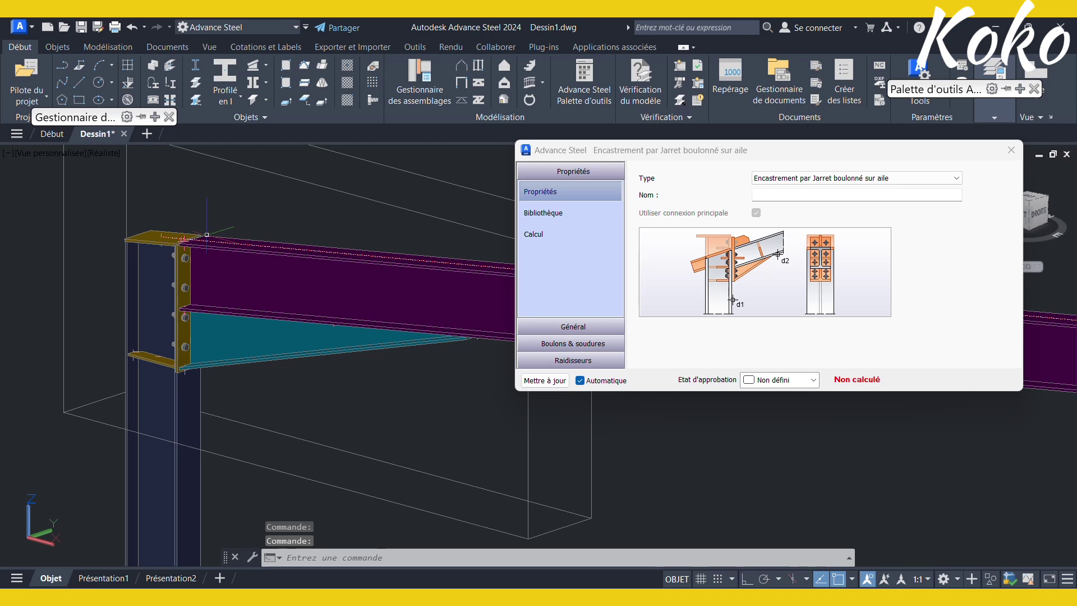
scroll(166, 238, up, 5)
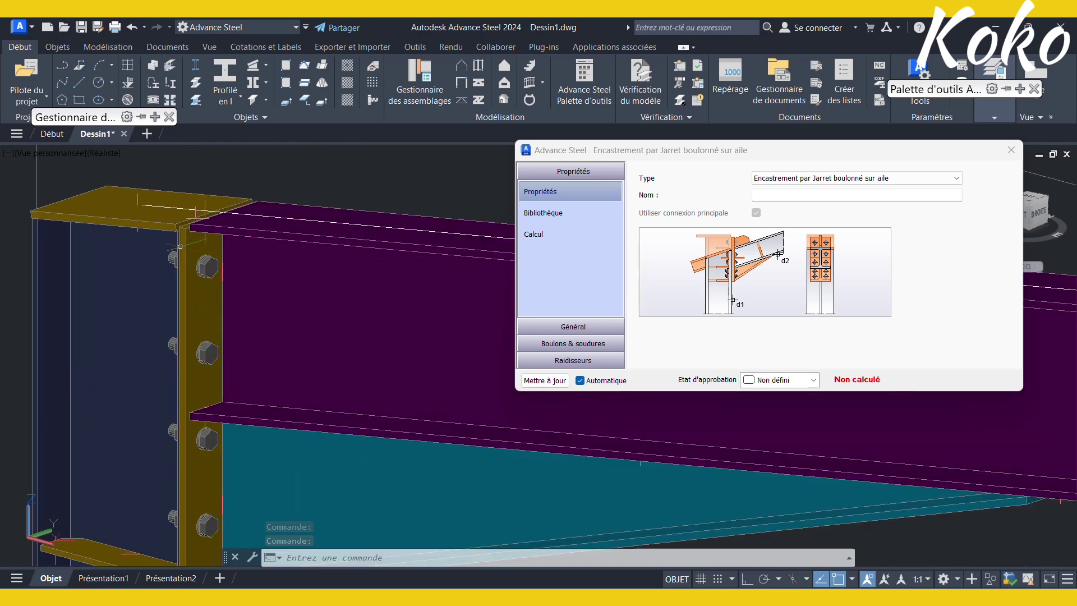
Step: Set Valeur chanfrein 2 of the haunch to 20 and check the haunch web corner beside the end plate
scroll(186, 227, down, 2)
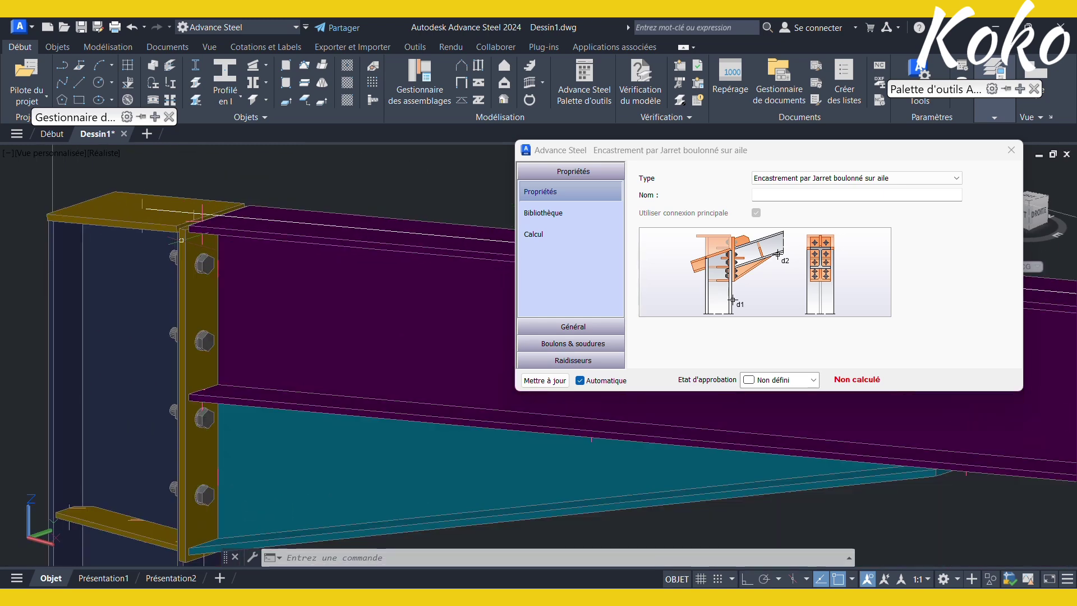
shift+middle_drag(212, 365, 168, 336)
middle_drag(231, 291, 216, 271)
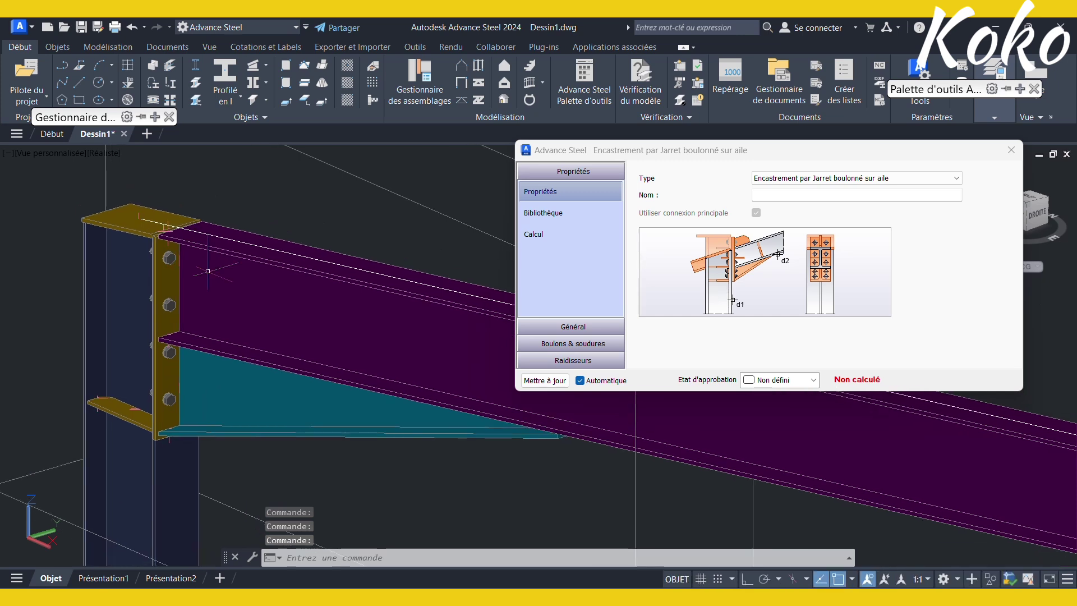
click(566, 324)
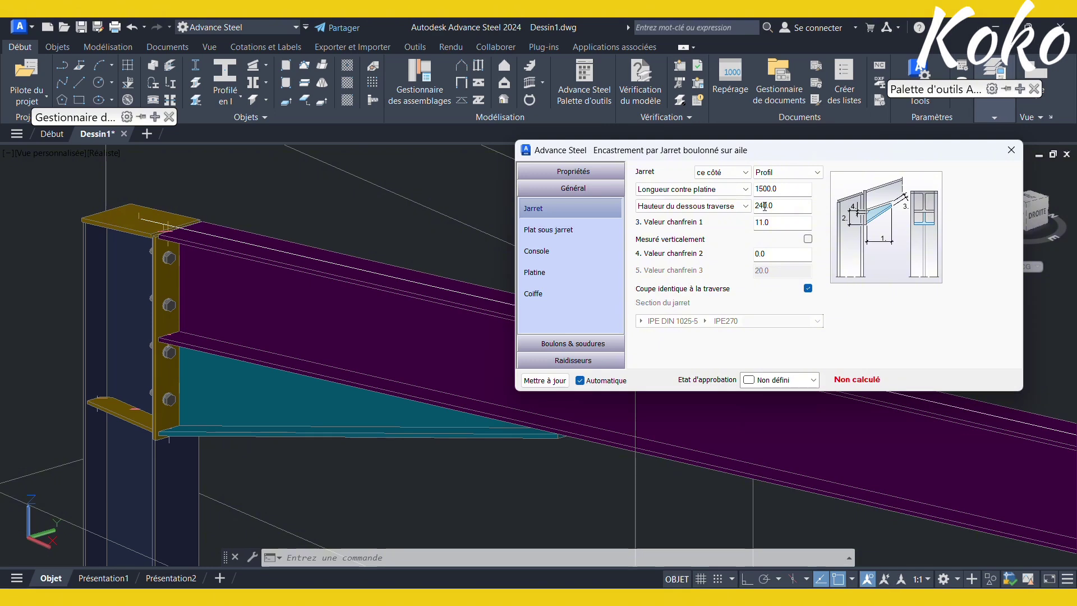
drag(775, 254, 729, 258)
text(20)
key(Return)
scroll(479, 241, up, 2)
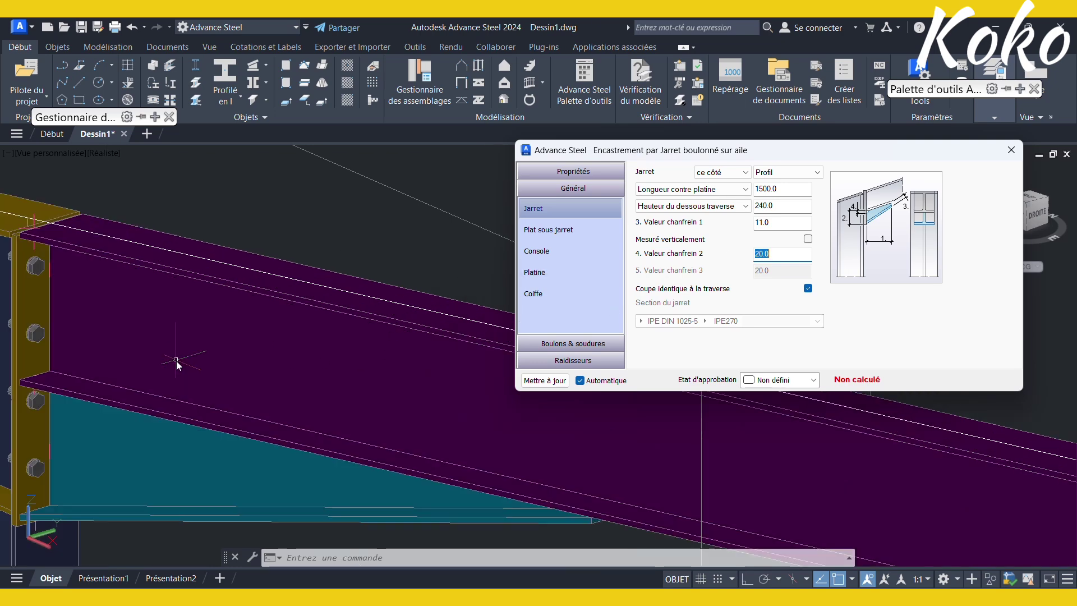
scroll(344, 277, down, 3)
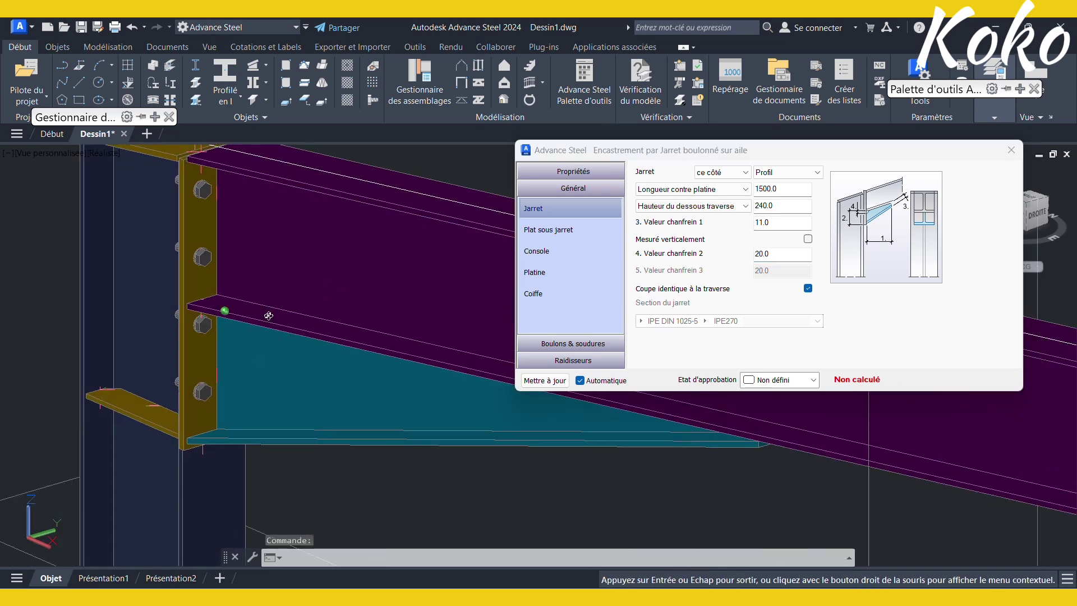
scroll(264, 297, up, 2)
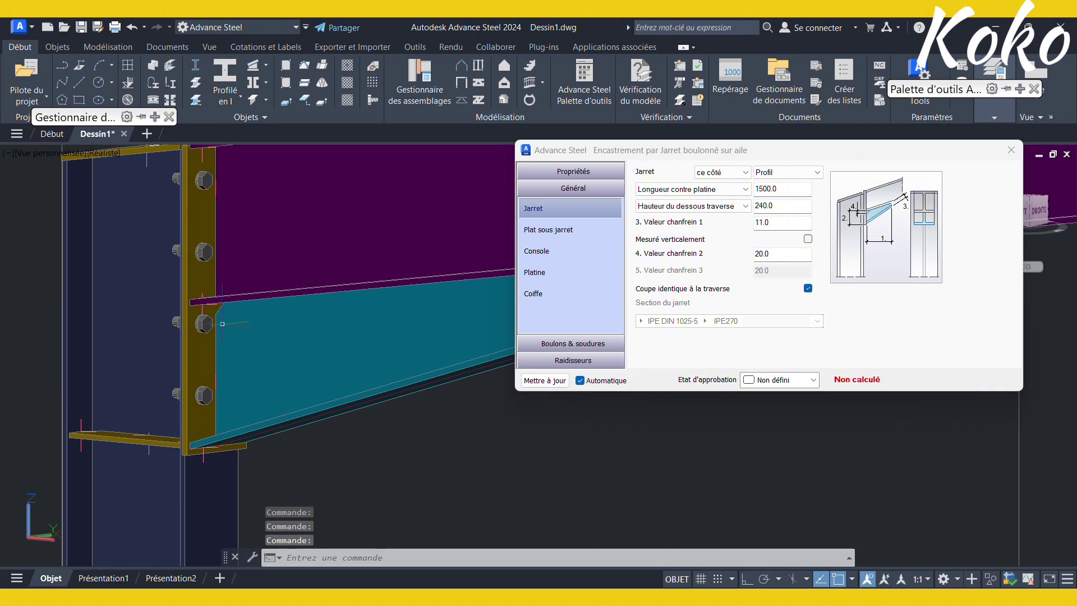
scroll(224, 329, down, 2)
middle_drag(256, 279, 248, 306)
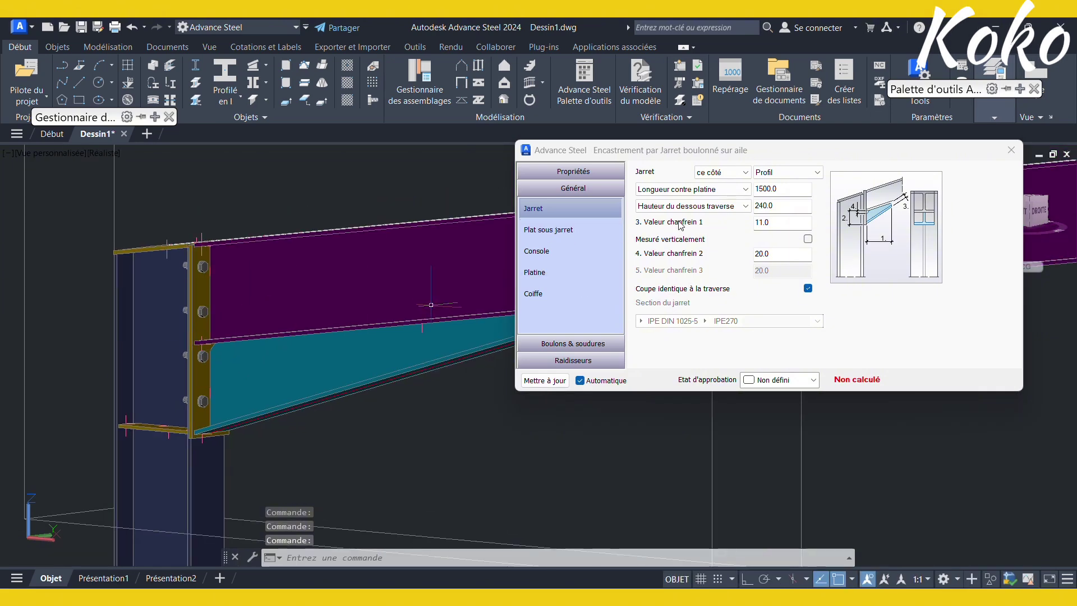
Step: Review the Plat sous jarret and Console settings, and set the end plate (Platine) width to 135
click(592, 233)
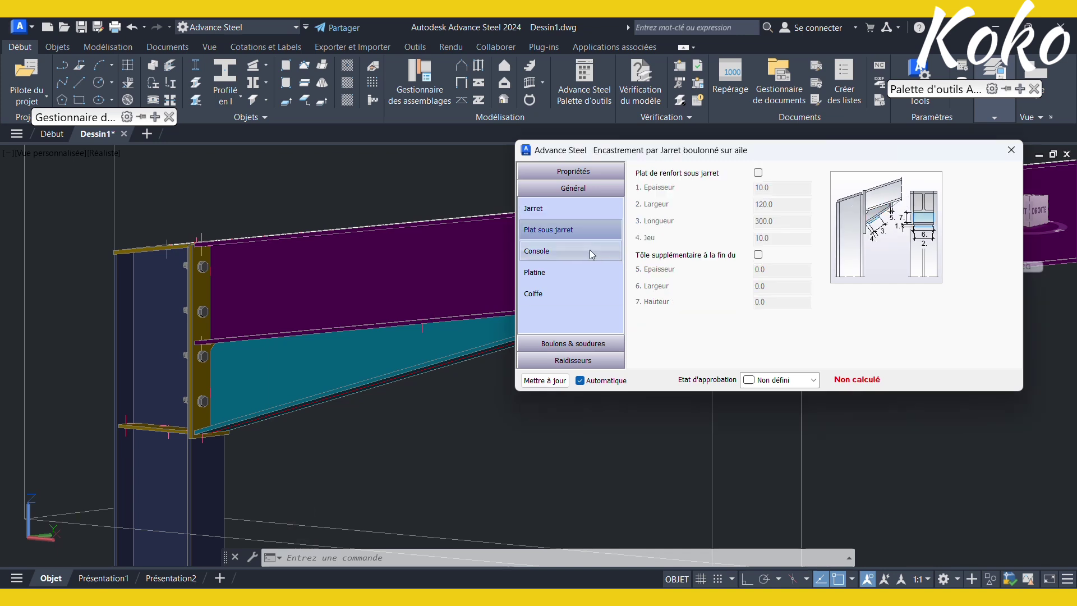
click(591, 251)
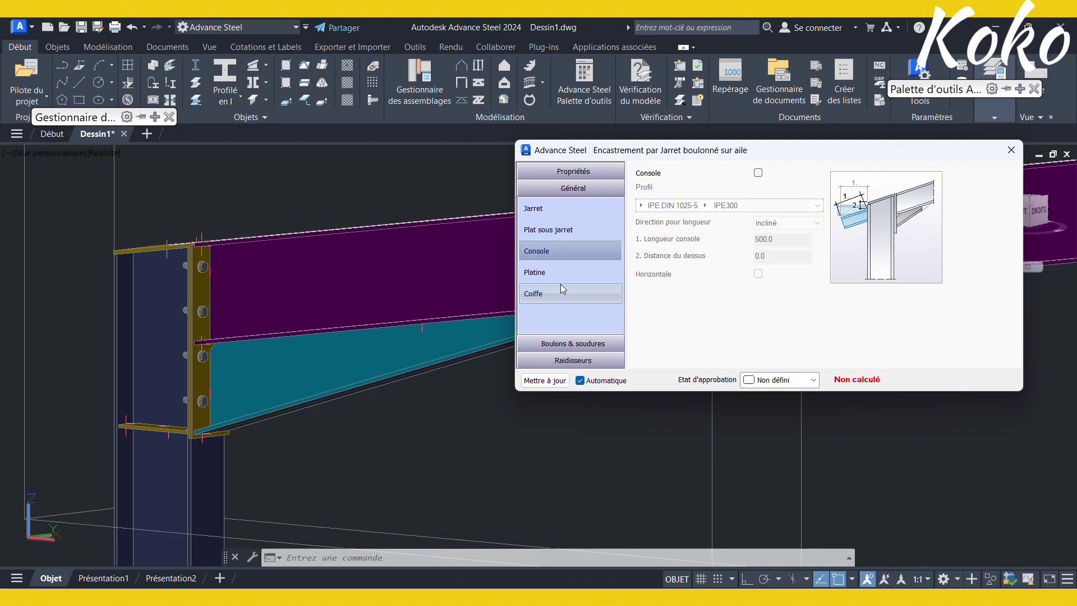
click(570, 271)
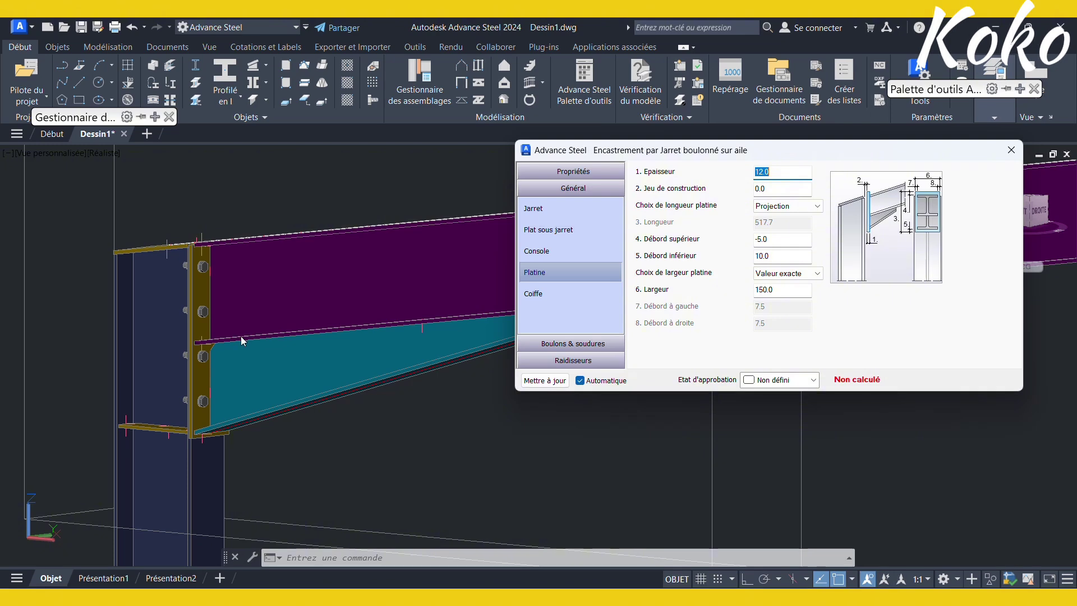
shift+middle_drag(241, 338, 460, 359)
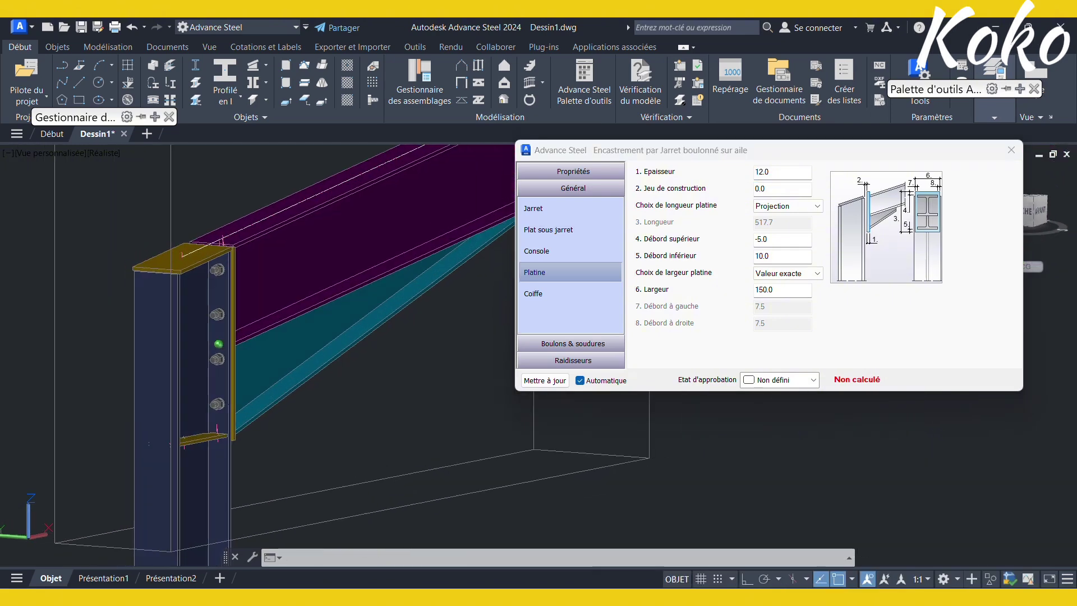
scroll(188, 305, up, 2)
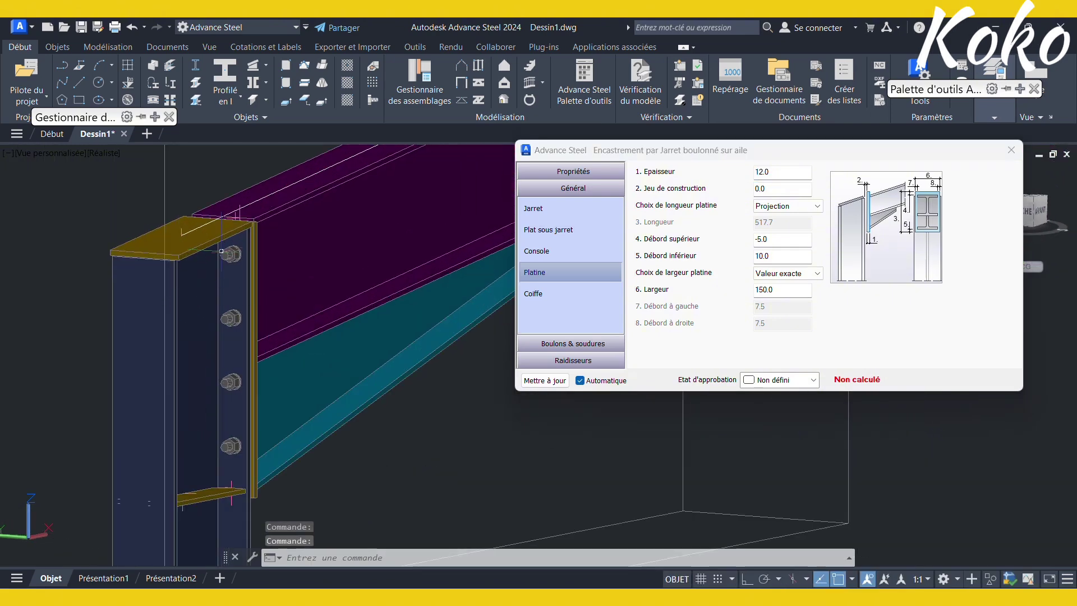
scroll(222, 252, up, 1)
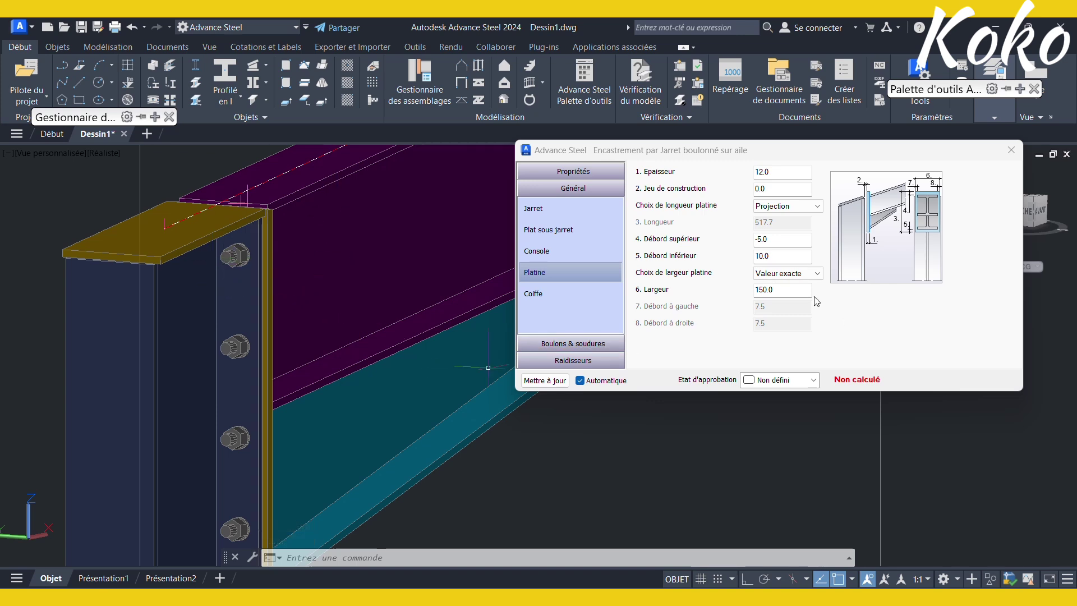
double_click(769, 290)
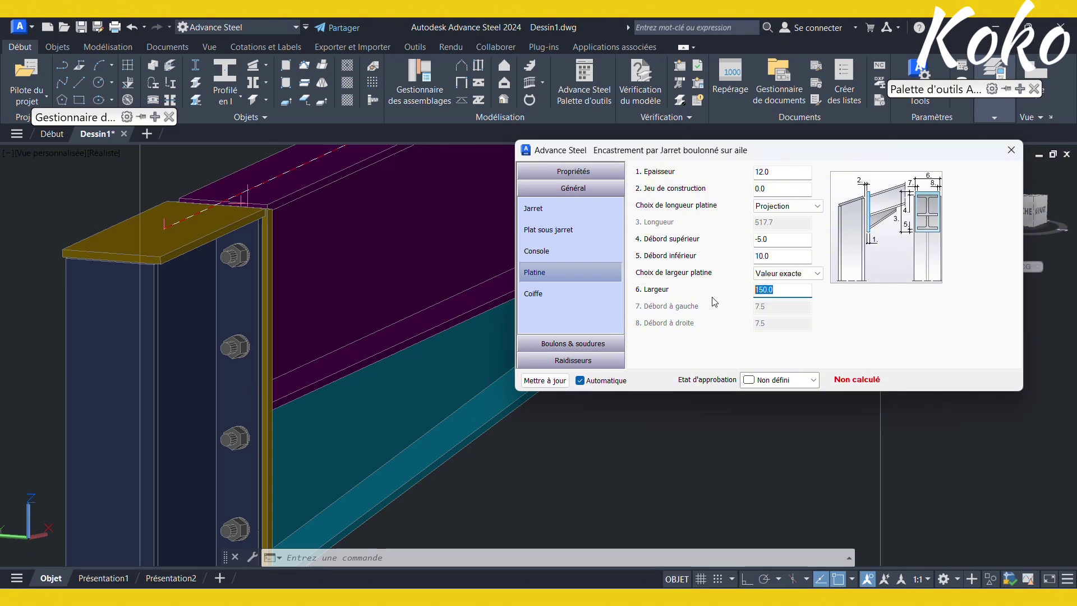
text(135)
key(Return)
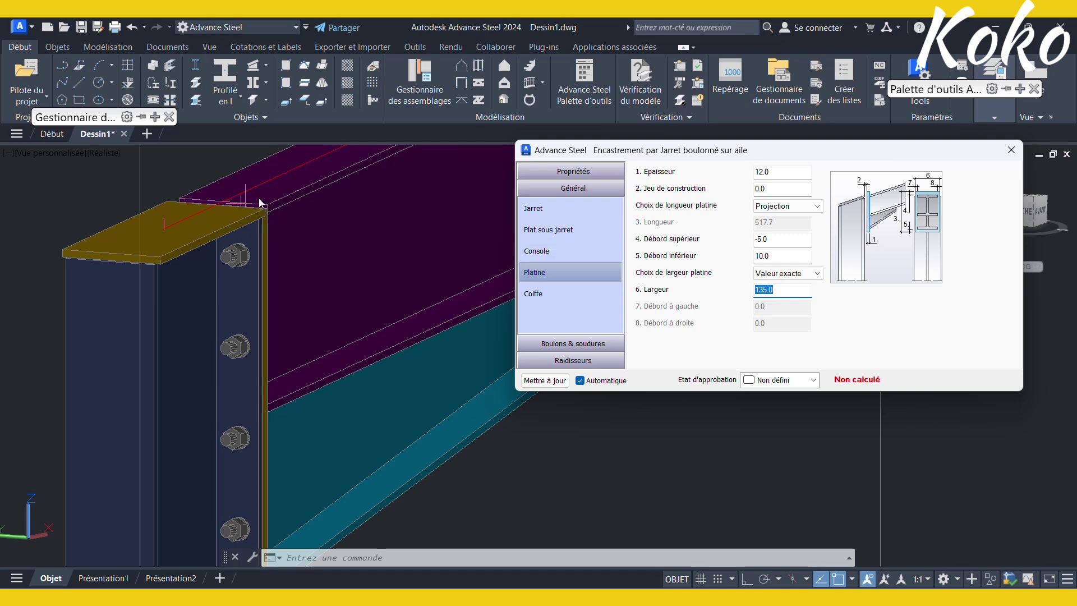
scroll(255, 213, up, 5)
scroll(253, 230, down, 4)
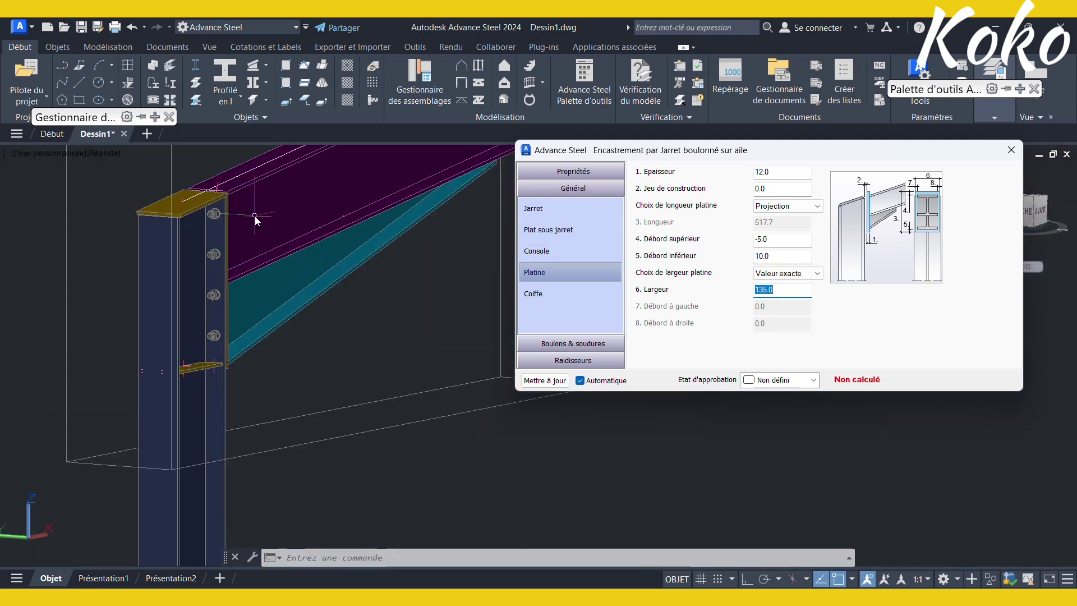
scroll(254, 213, up, 3)
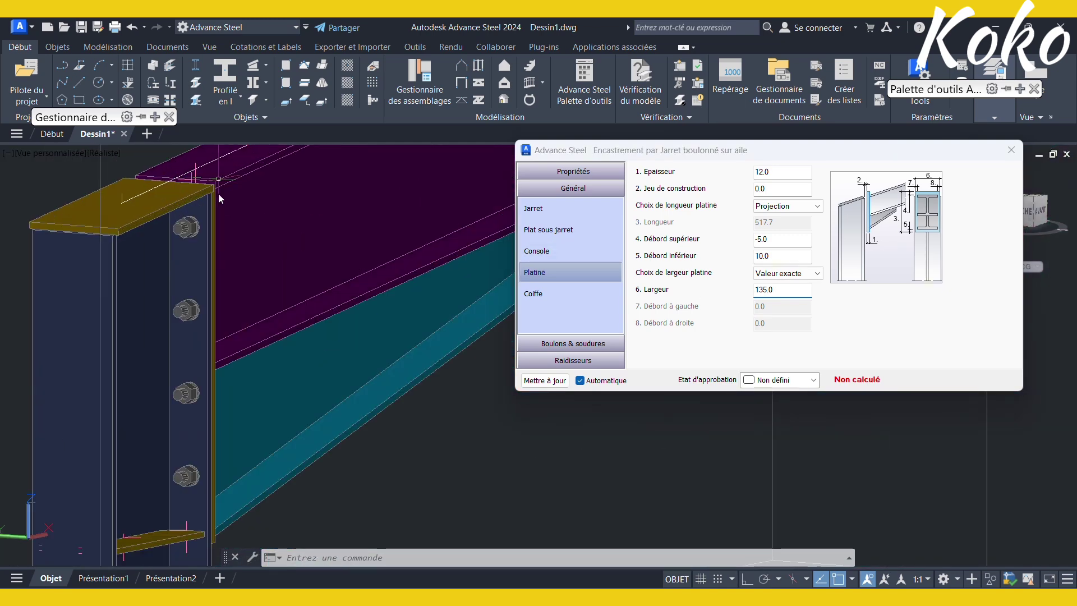
middle_drag(252, 210, 387, 225)
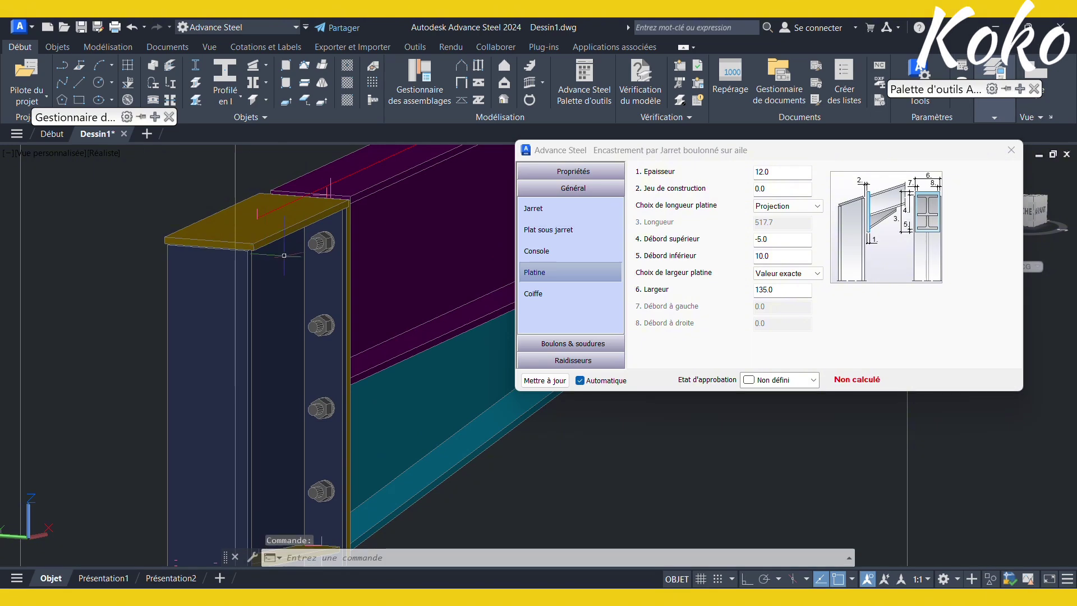
Step: Set the column cap plate (Coiffe) to a width of 135 and a thickness of 8
click(595, 297)
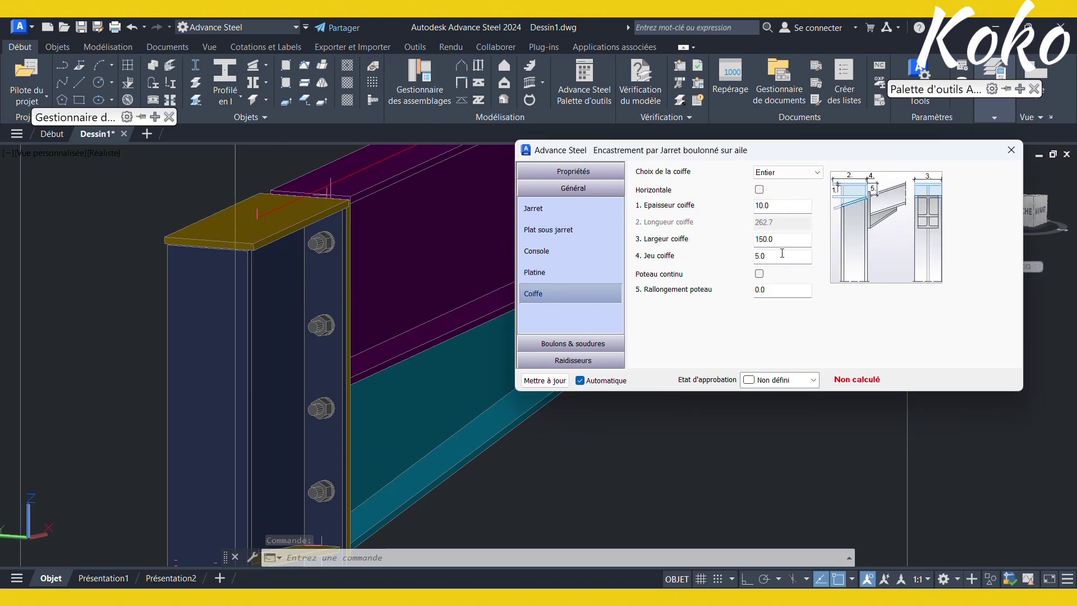
double_click(782, 241)
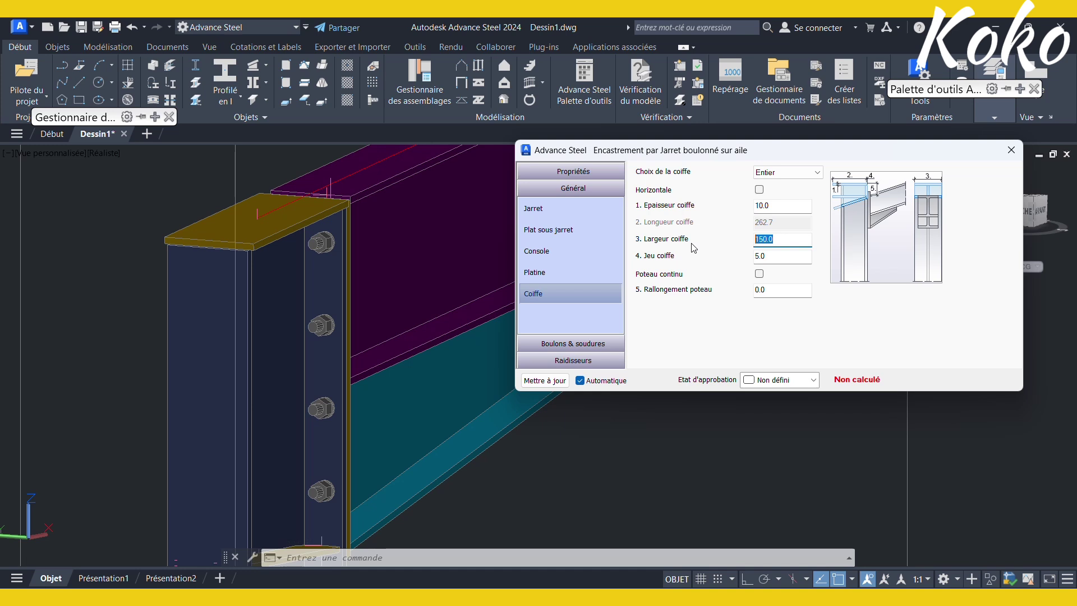
text(135)
key(Return)
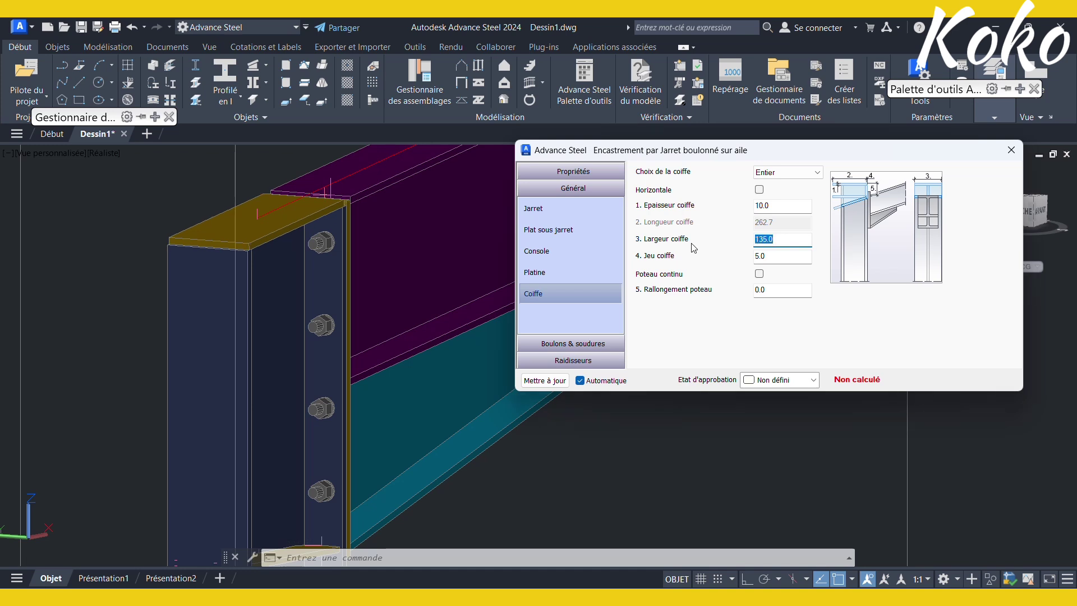
double_click(788, 206)
text(8)
key(Return)
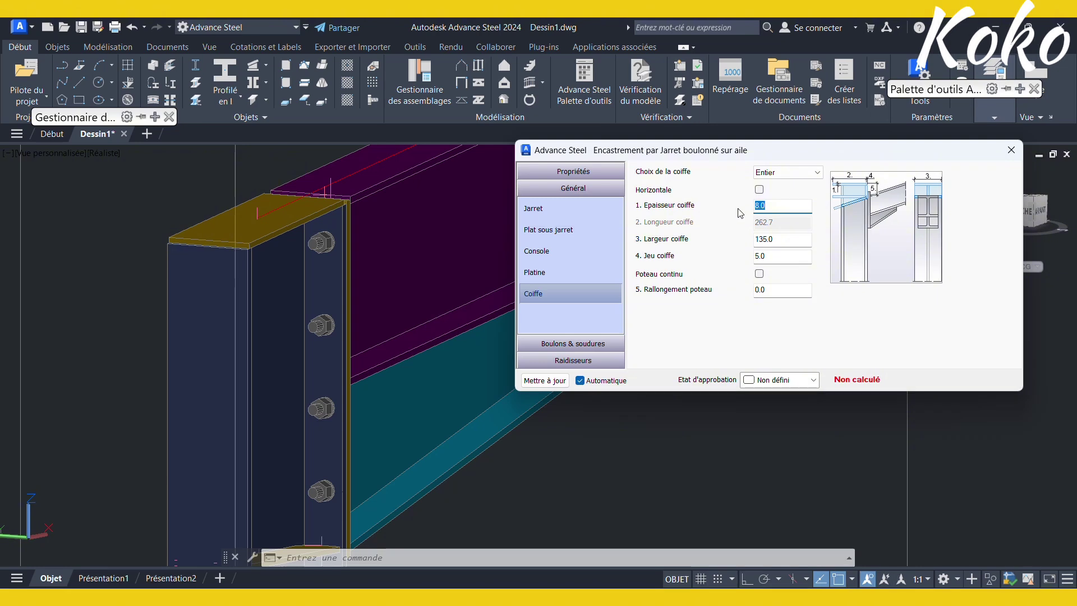
click(288, 261)
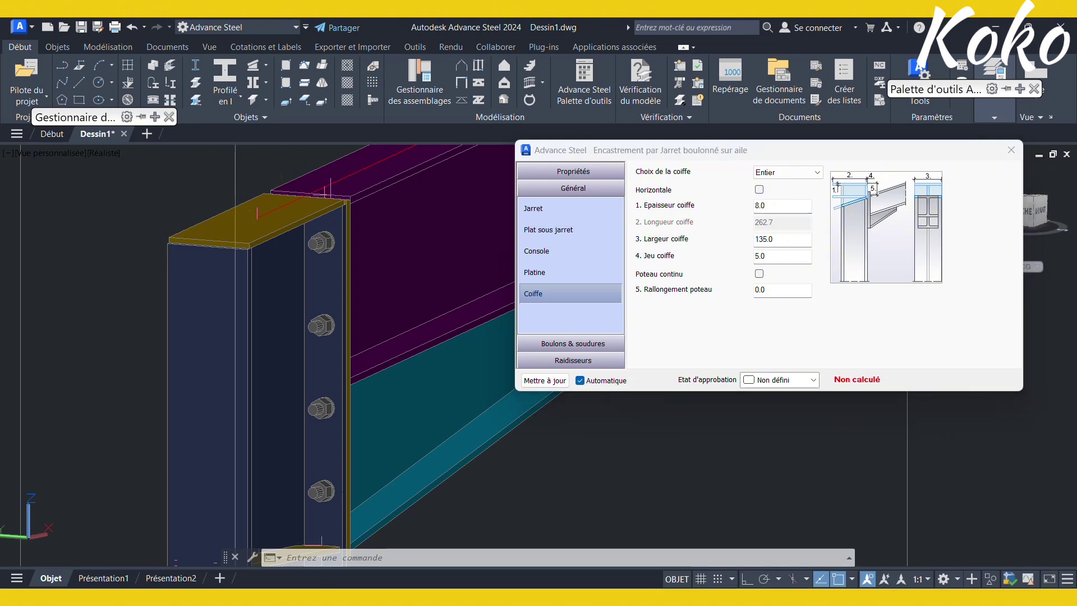
Step: Set the diameter of the haunch connection's bolts to 20.00 mm
scroll(269, 264, down, 2)
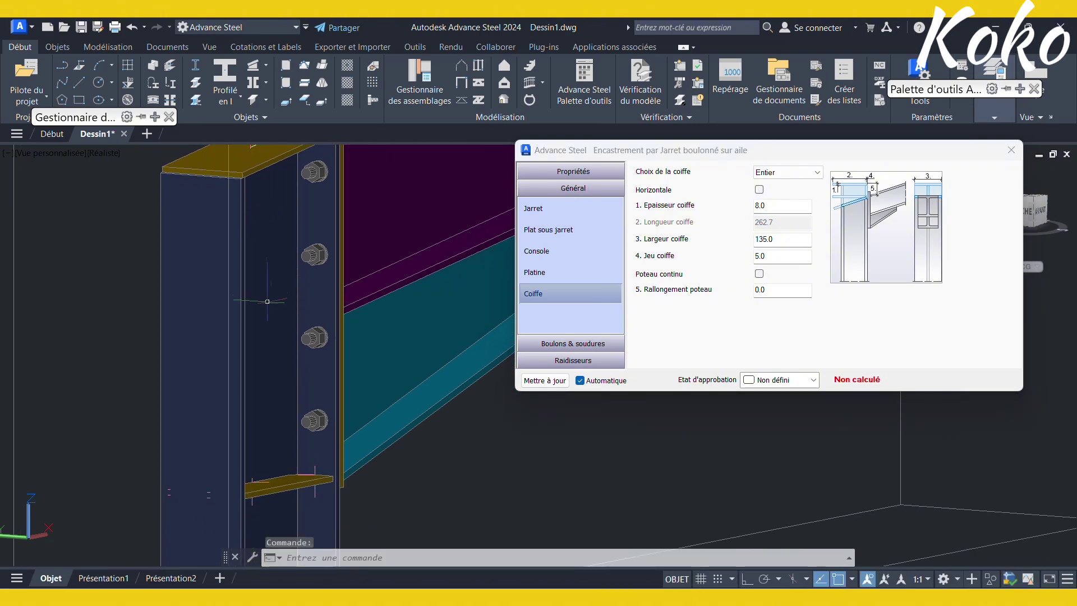
scroll(286, 317, down, 1)
scroll(286, 317, down, 2)
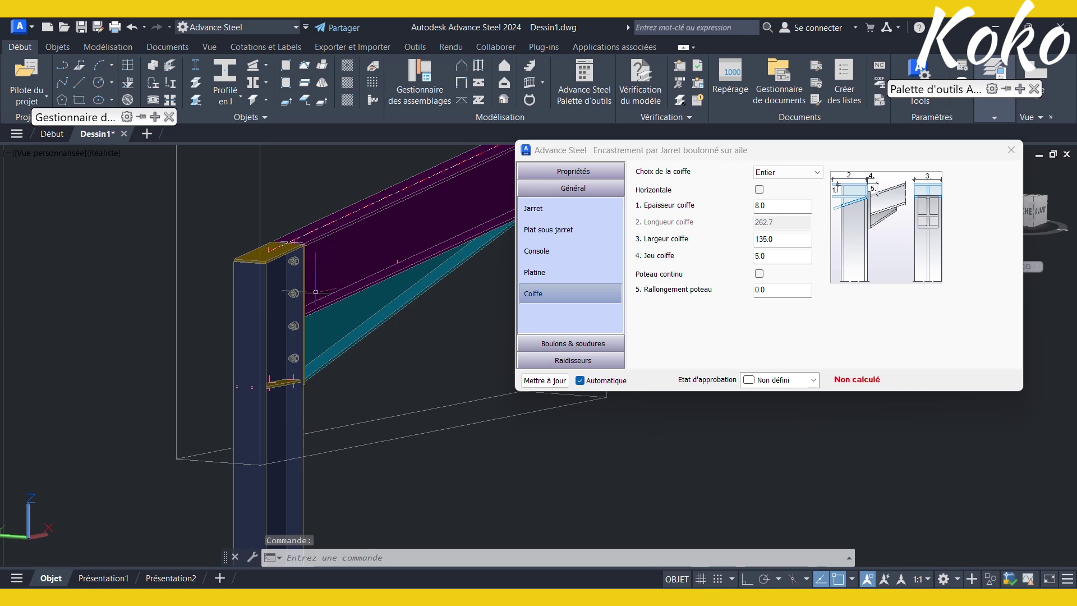
click(597, 343)
click(817, 173)
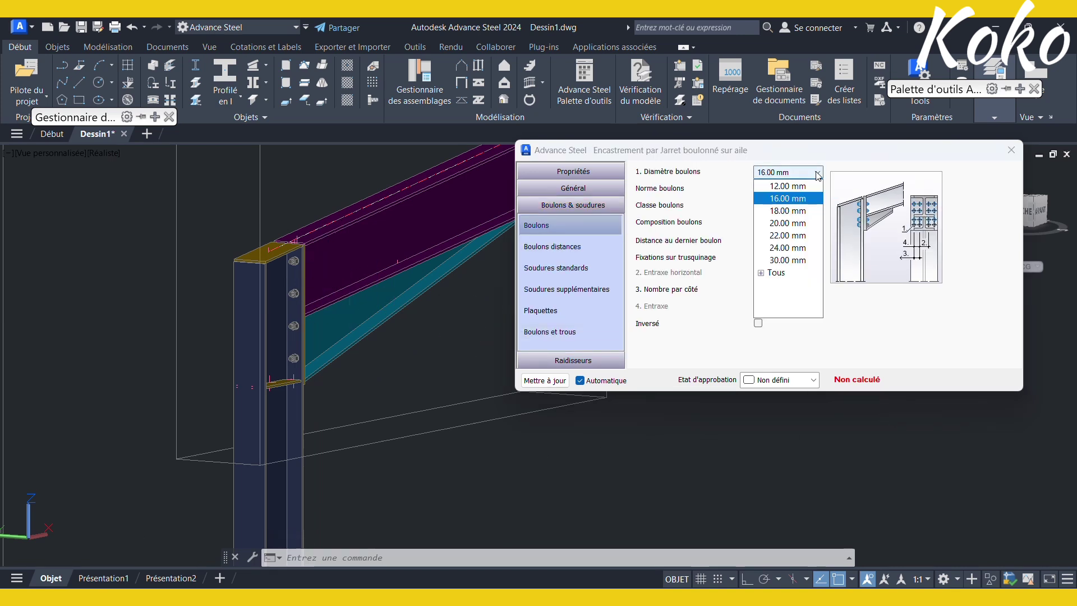
click(812, 223)
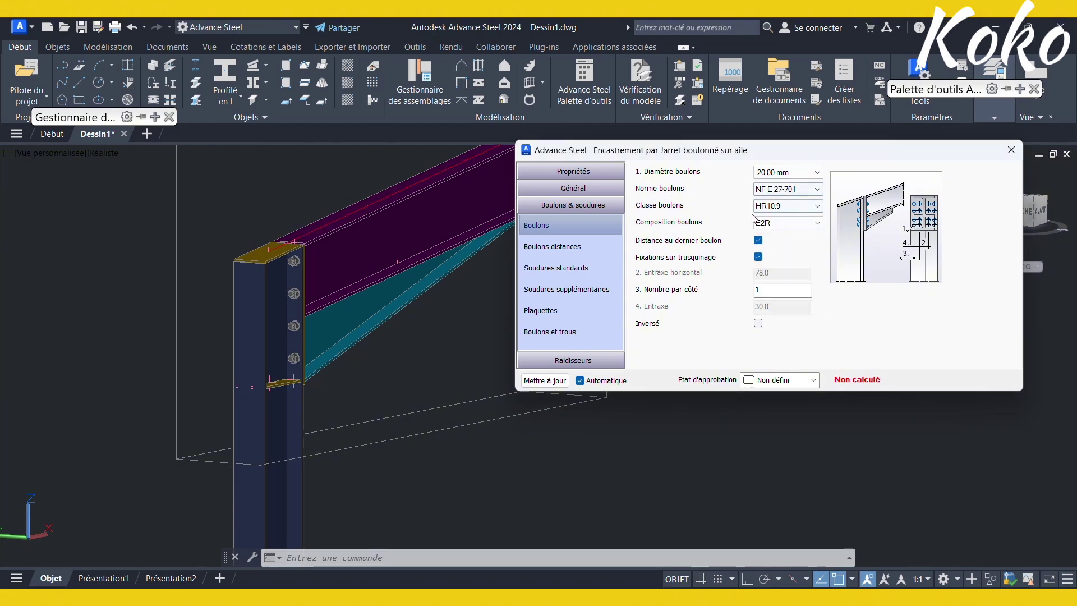
Step: Give bolt Groupe 1 of the haunch connection 3 rows with an Entraxe of 75
click(598, 248)
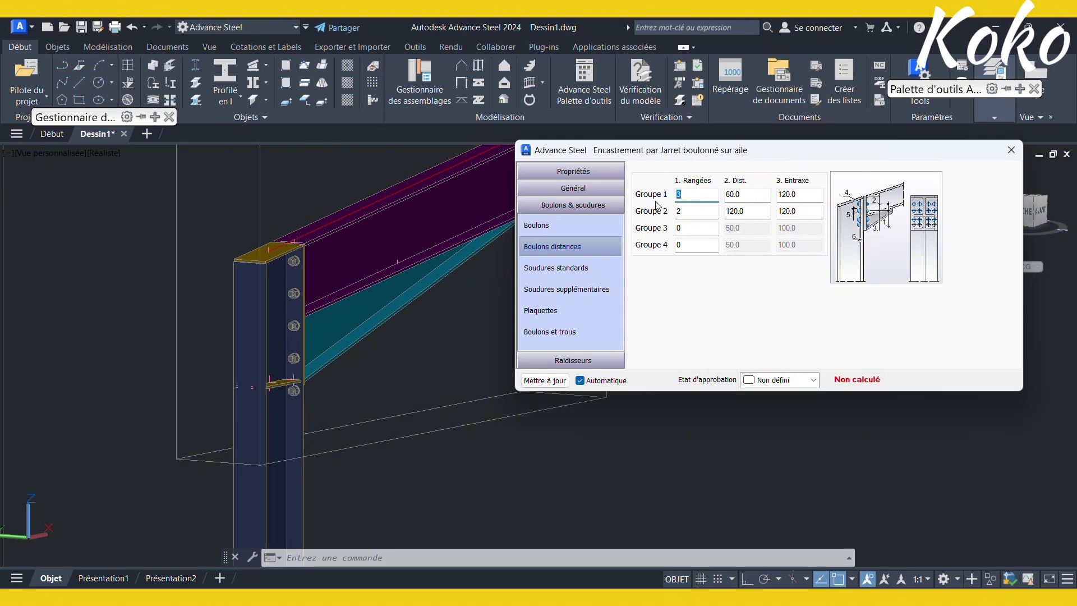
click(801, 196)
text(70)
key(Return)
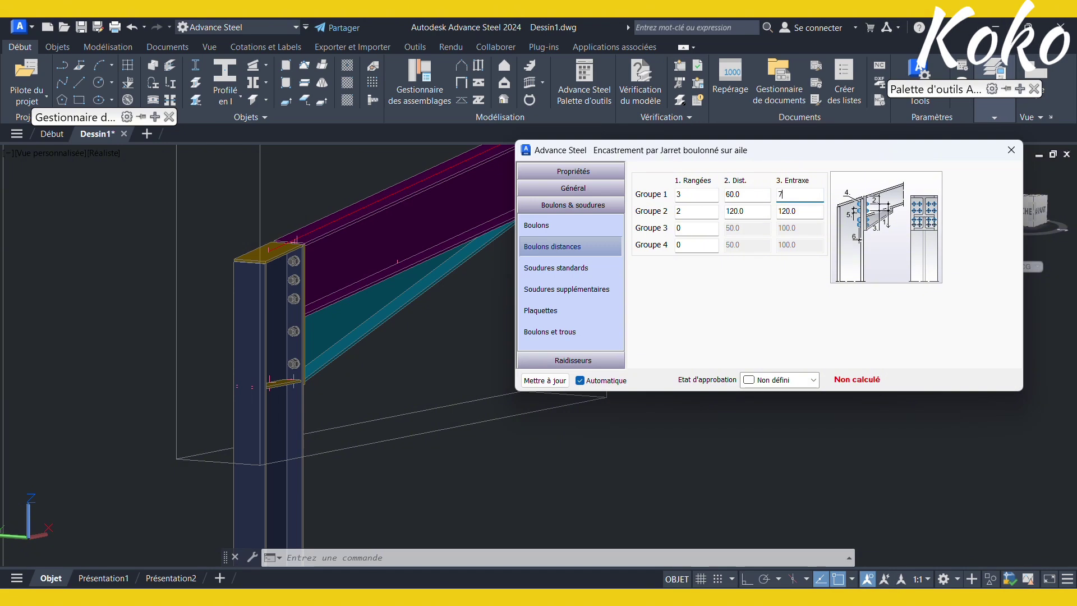
text(75)
key(Return)
Step: Examine the bolt rows on the end plate from the rafter side, around the rafter and haunch flanges
scroll(292, 269, up, 2)
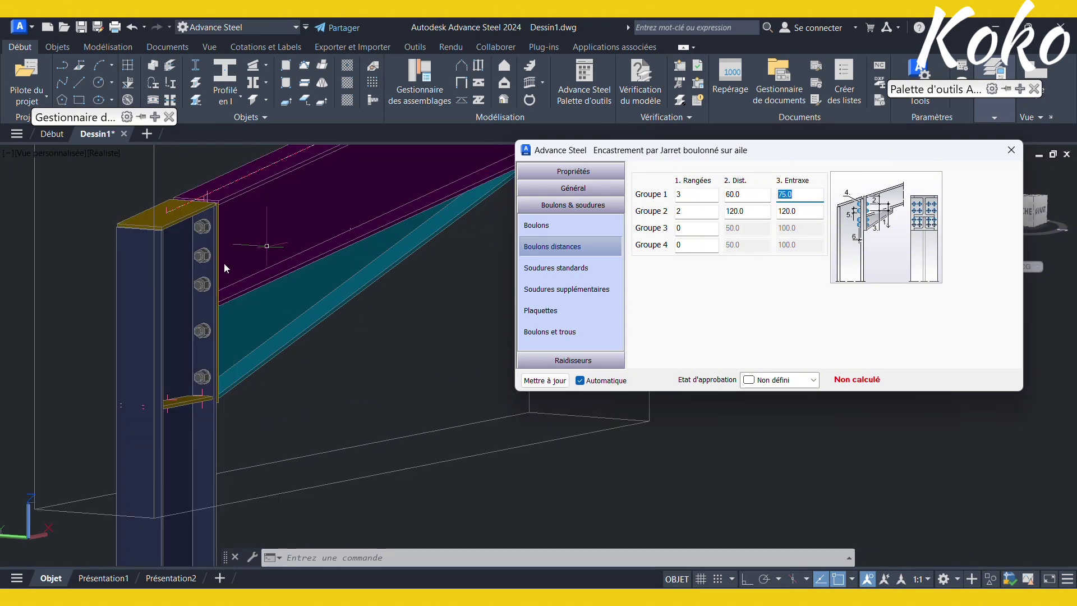
click(236, 283)
shift+middle_drag(225, 284, 43, 311)
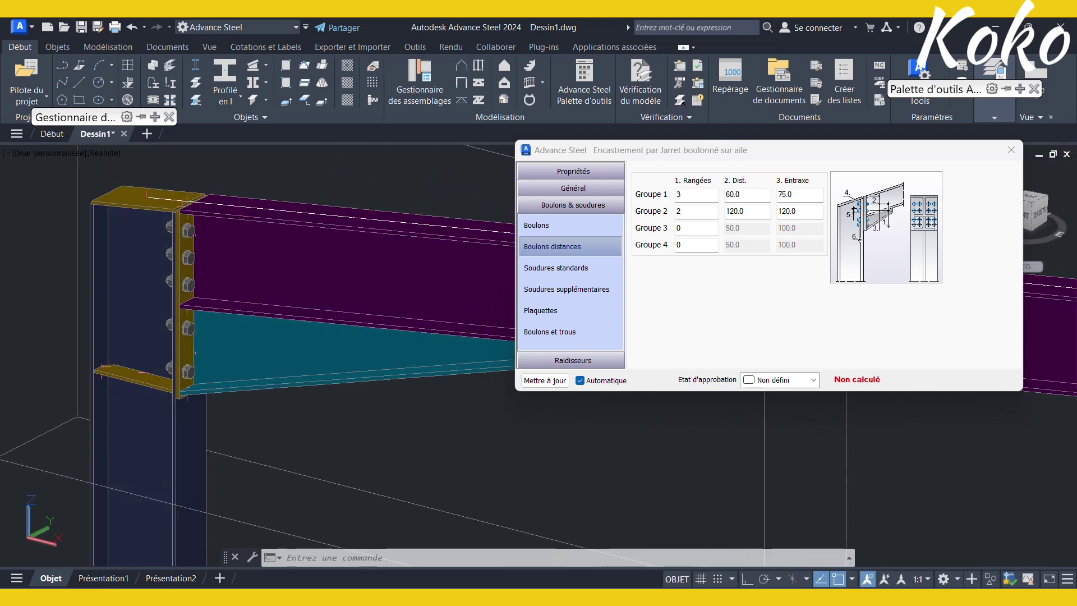
scroll(251, 273, up, 3)
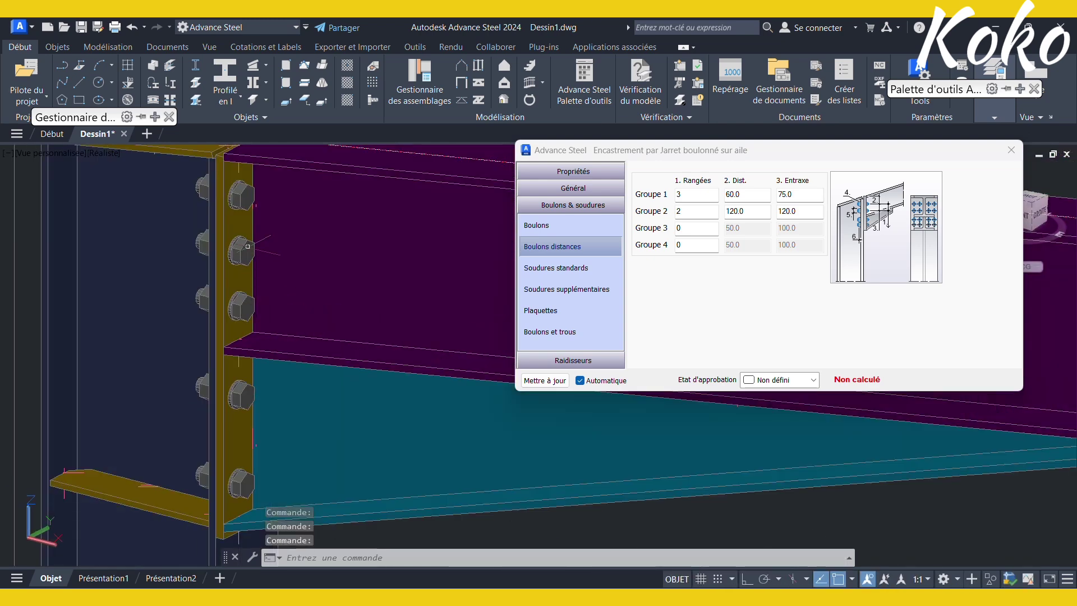
scroll(251, 274, down, 4)
scroll(241, 290, up, 2)
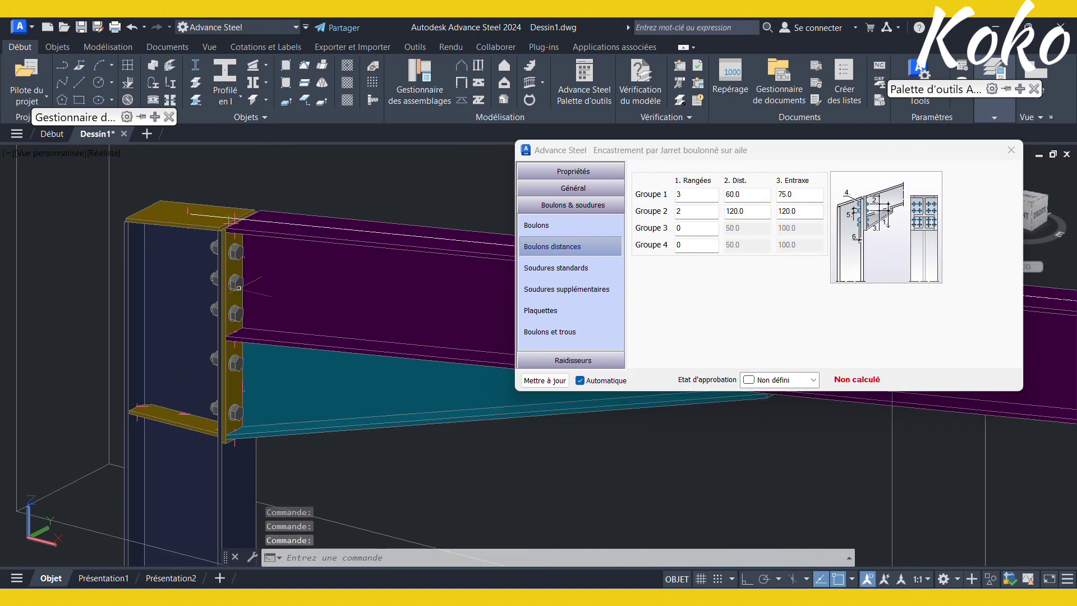
mouse_move(240, 290)
middle_down()
mouse_move(235, 262)
mouse_move(249, 276)
middle_up()
scroll(250, 277, up, 2)
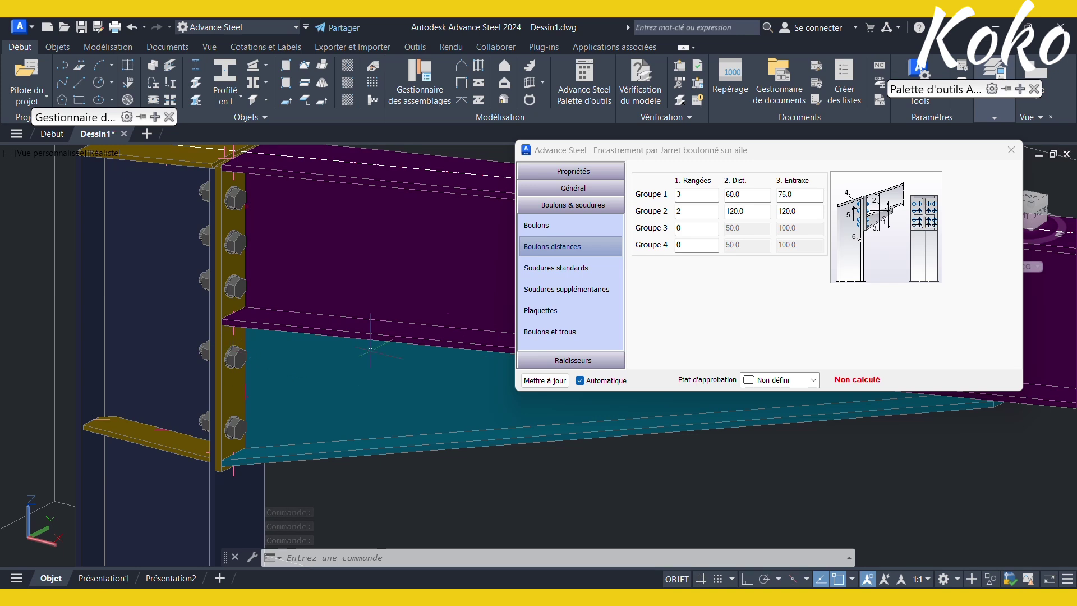
Step: Set the Entraxe of bolt Groupe 2 in the haunch connection to 90
click(801, 212)
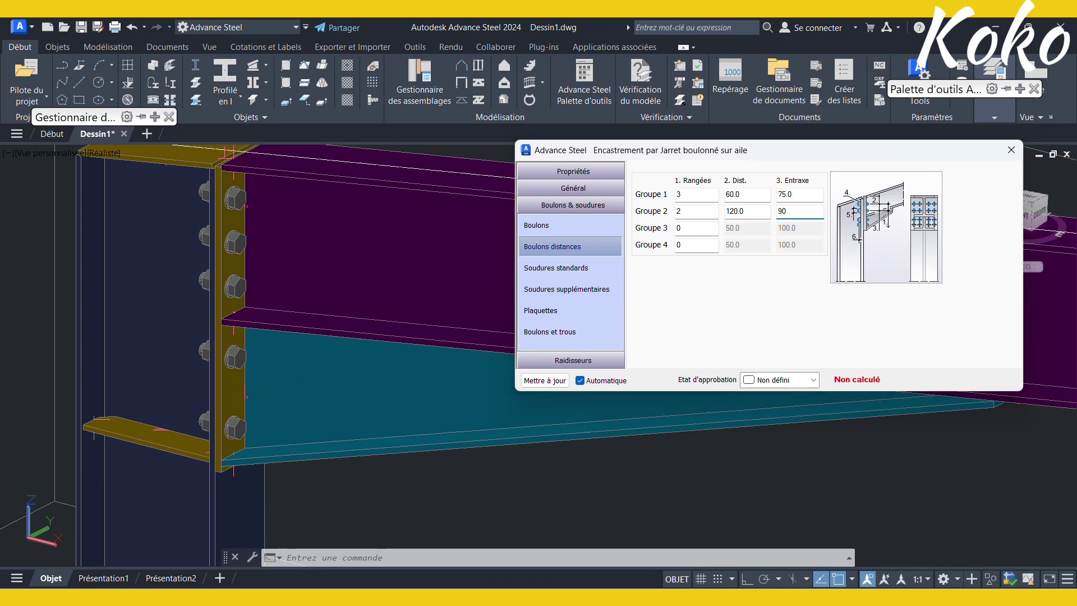
key(Return)
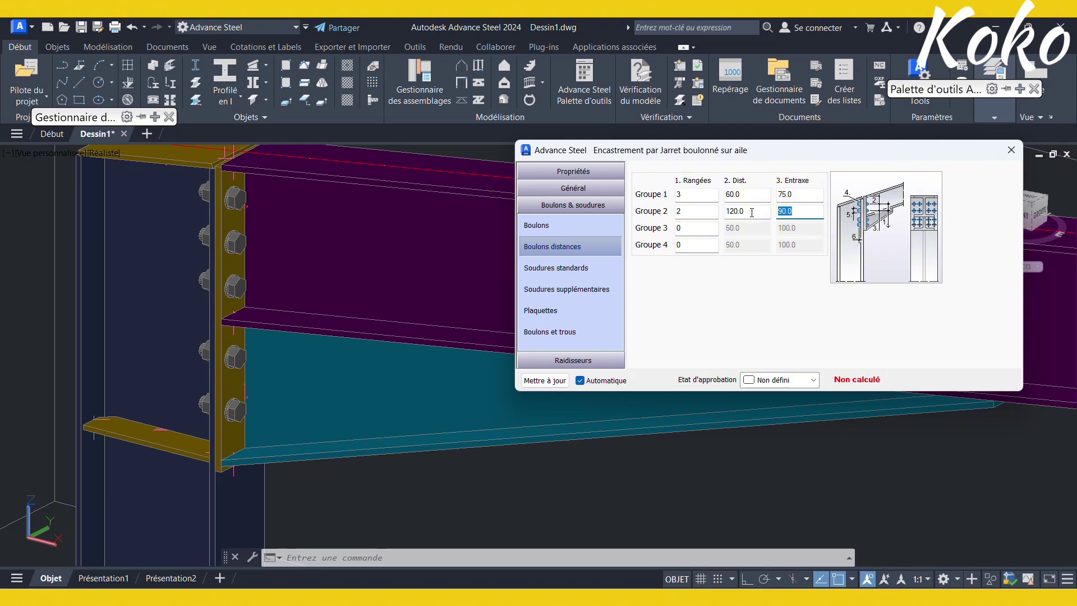
Step: Review the haunch connection's standard and supplementary welds, Plaquettes and slotted hole settings, and close its properties
click(589, 278)
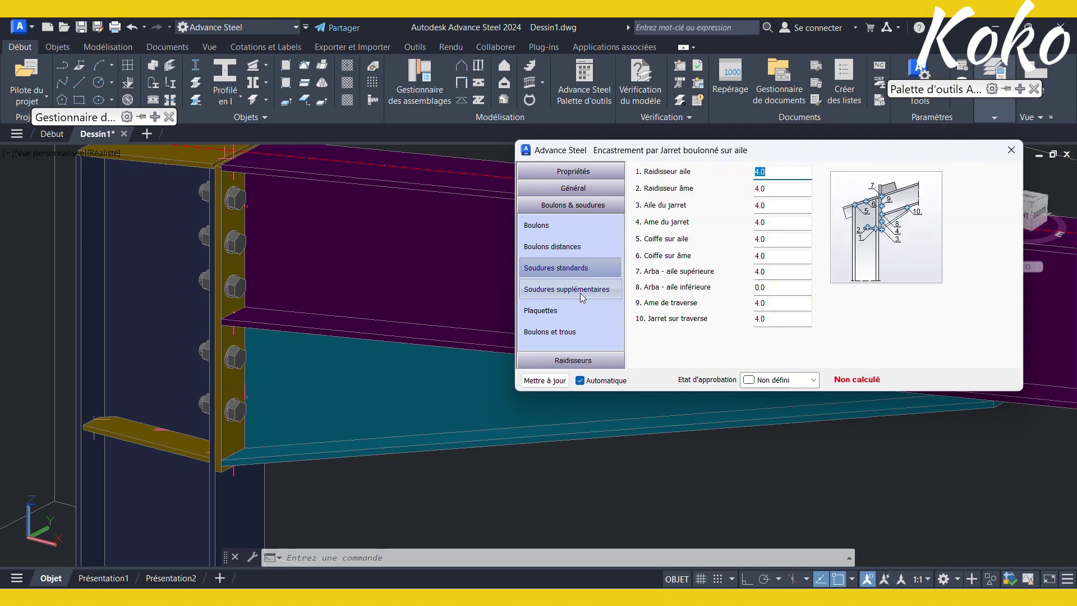
click(580, 293)
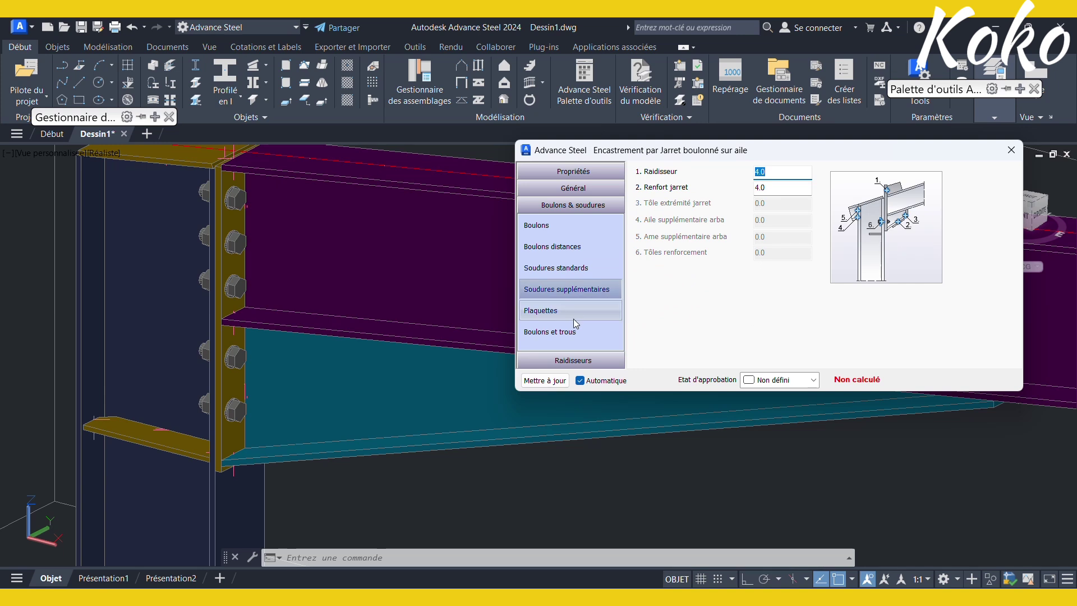
click(573, 319)
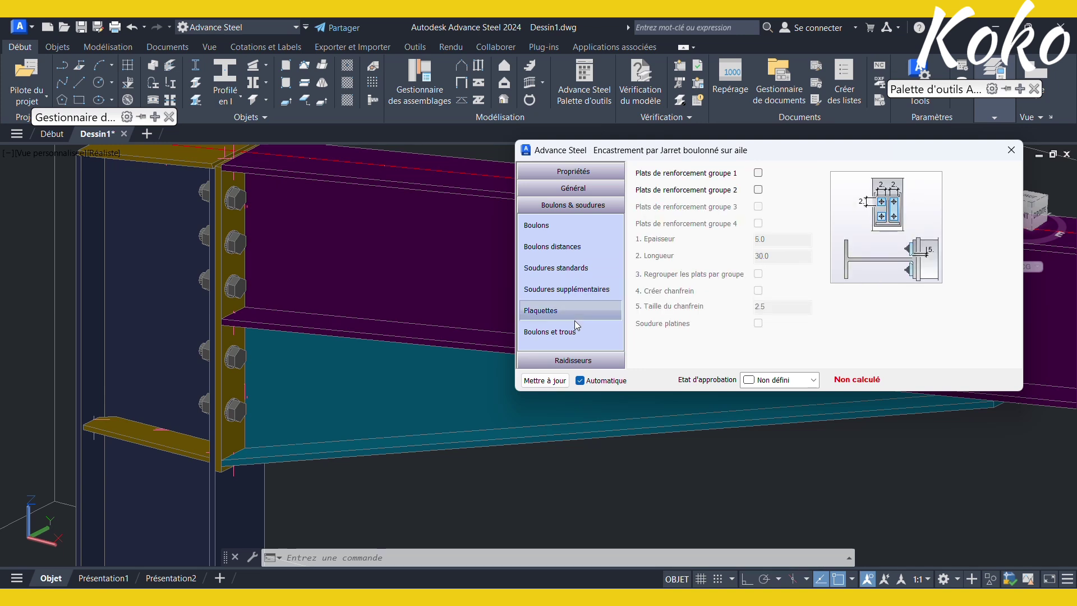
click(584, 333)
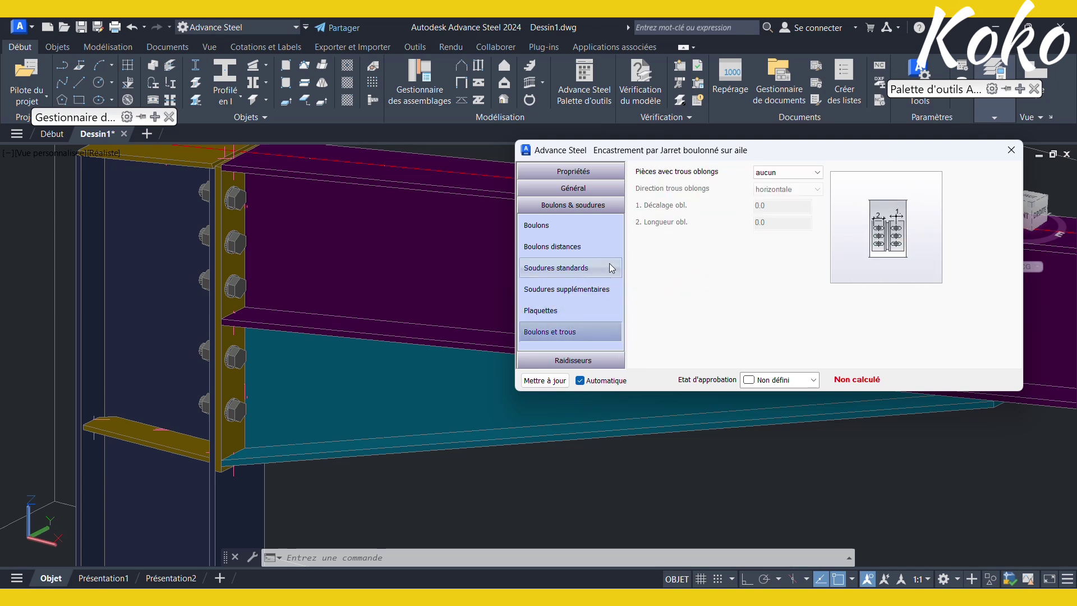
click(1012, 150)
Step: Inspect the whole portal frame on the grid, from the finished eaves haunch to the opposite column
scroll(331, 354, down, 5)
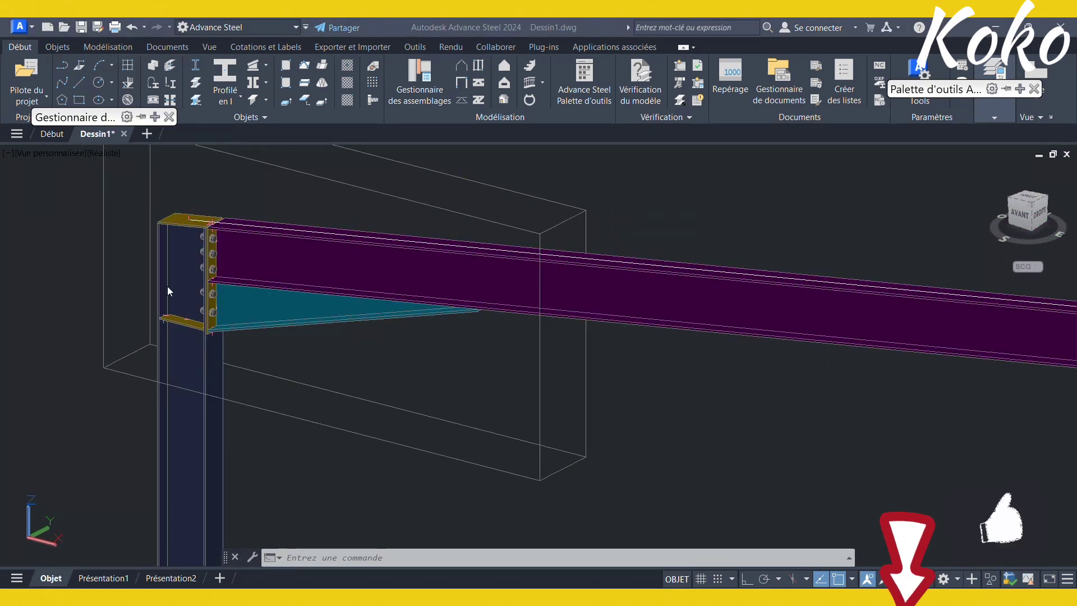
scroll(231, 337, down, 3)
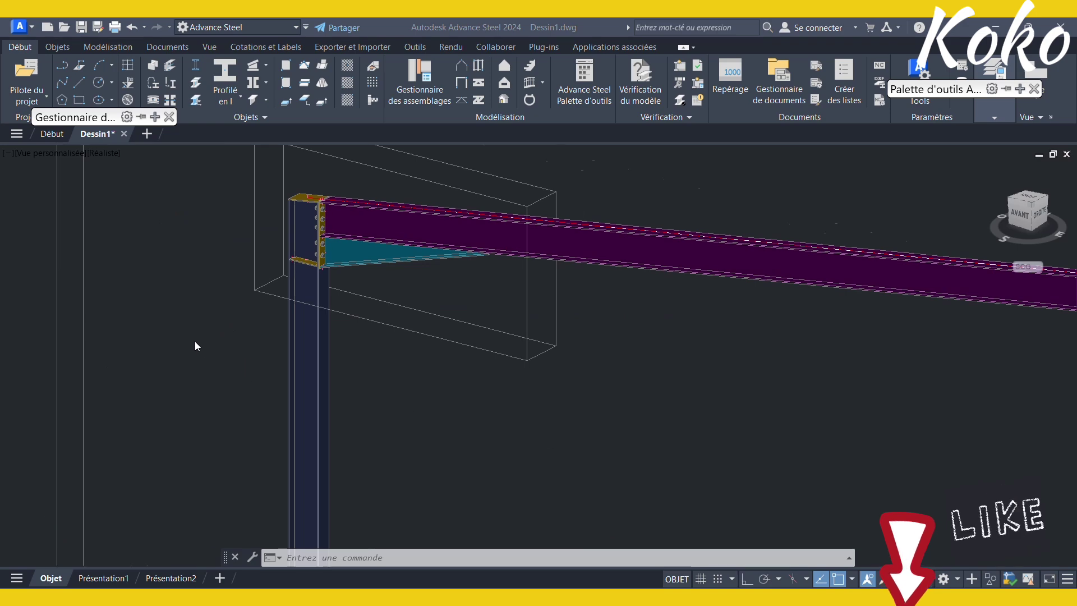
scroll(194, 341, down, 3)
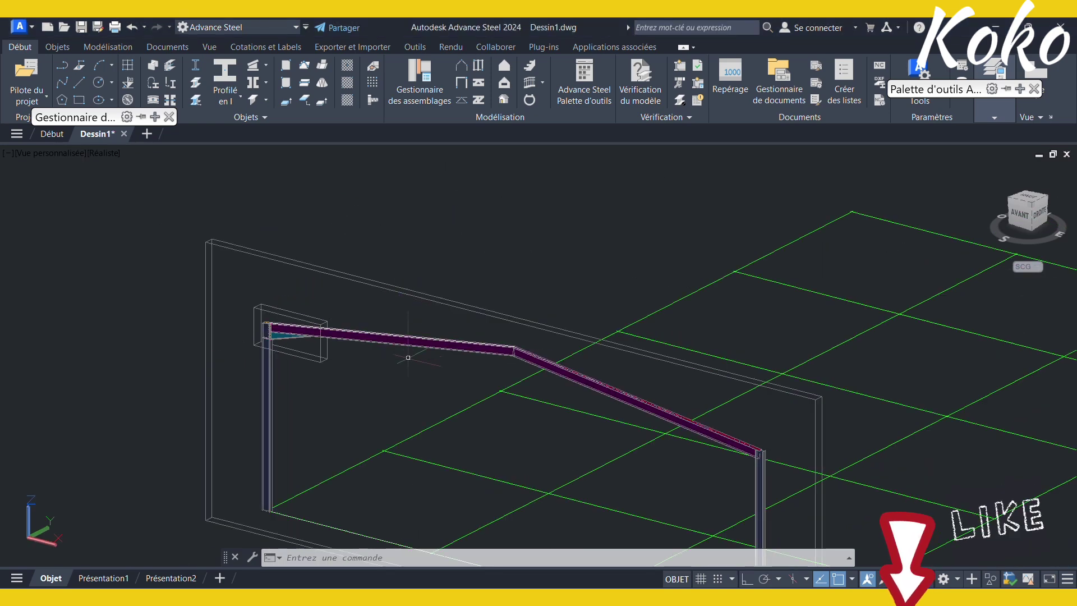
middle_drag(408, 355, 380, 234)
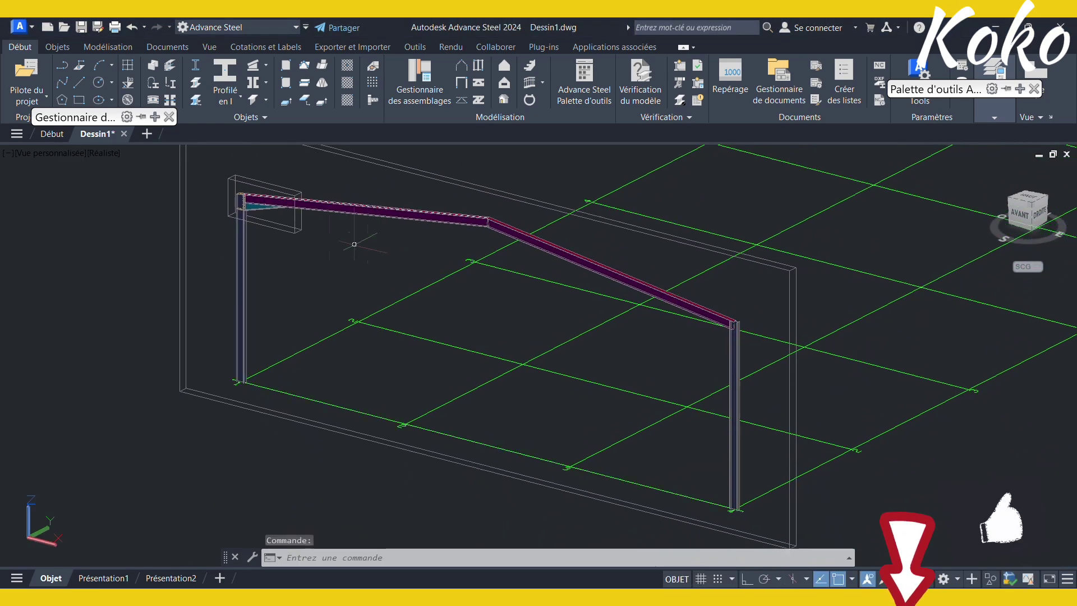